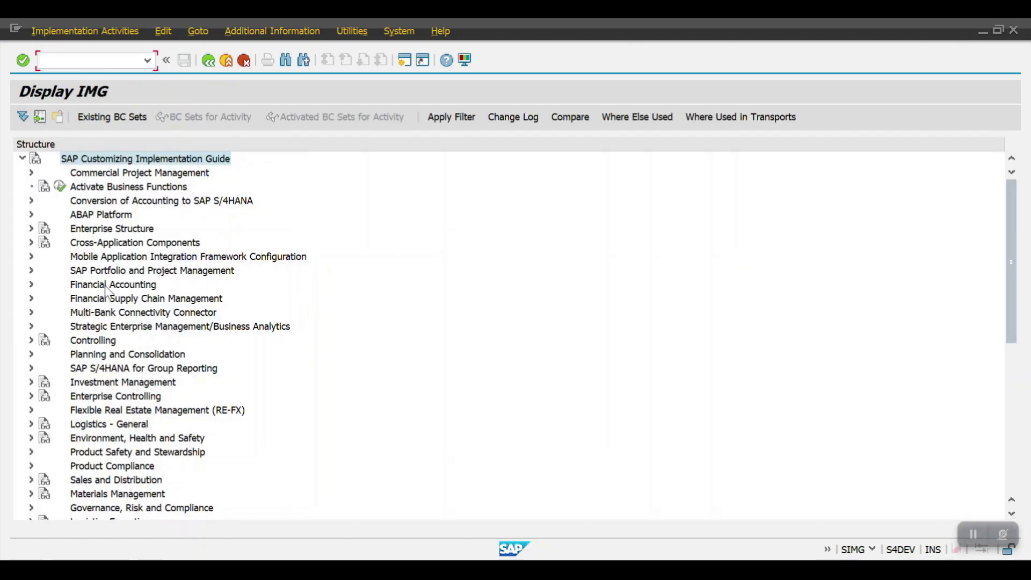
# - Expand the implementation guide through Financial Accounting and Accounts Receivable and Accounts Payable to the contents of Supplier Accounts
pyautogui.click(106, 287)
pyautogui.click(106, 296)
pyautogui.doubleClick(106, 288)
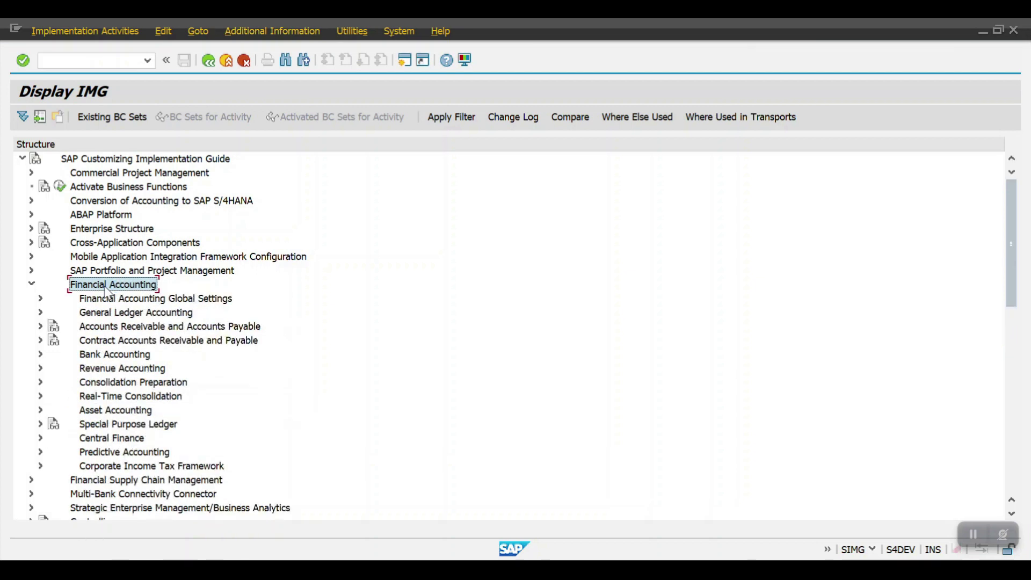
pyautogui.press('Down')
pyautogui.press('Down')
pyautogui.press('Down')
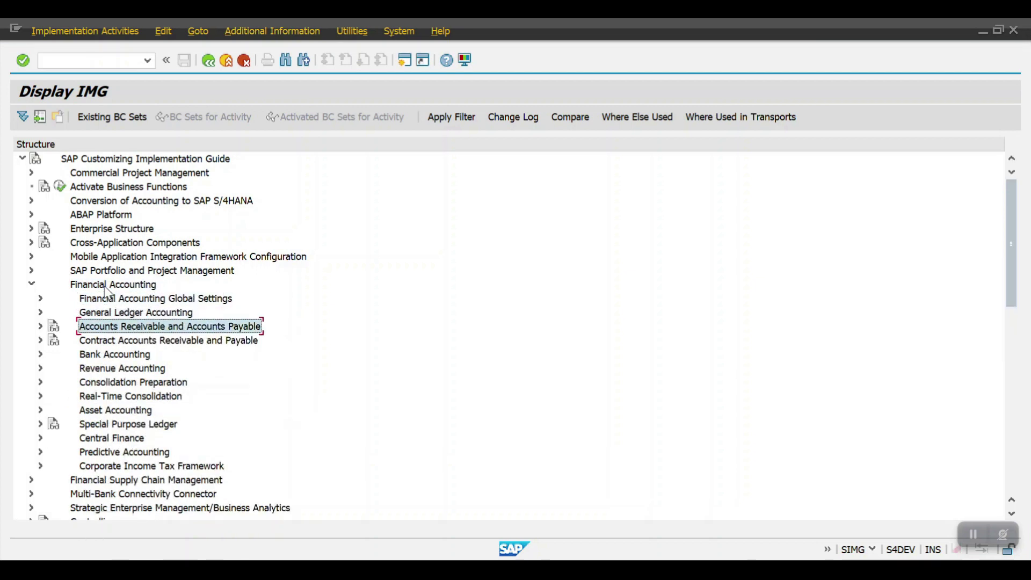
pyautogui.press('Right')
pyautogui.press('Down')
pyautogui.press('Down')
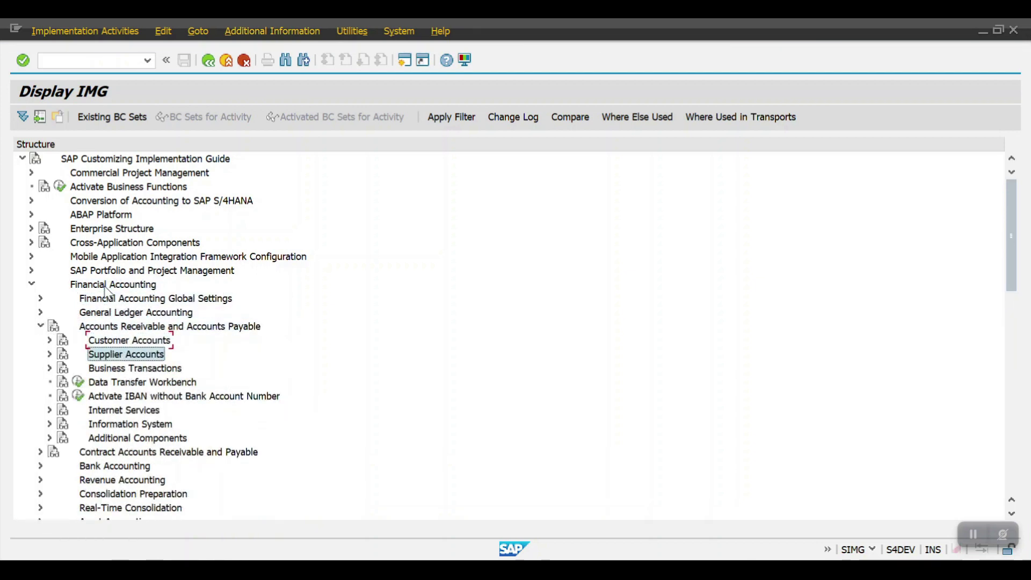
pyautogui.press('Right')
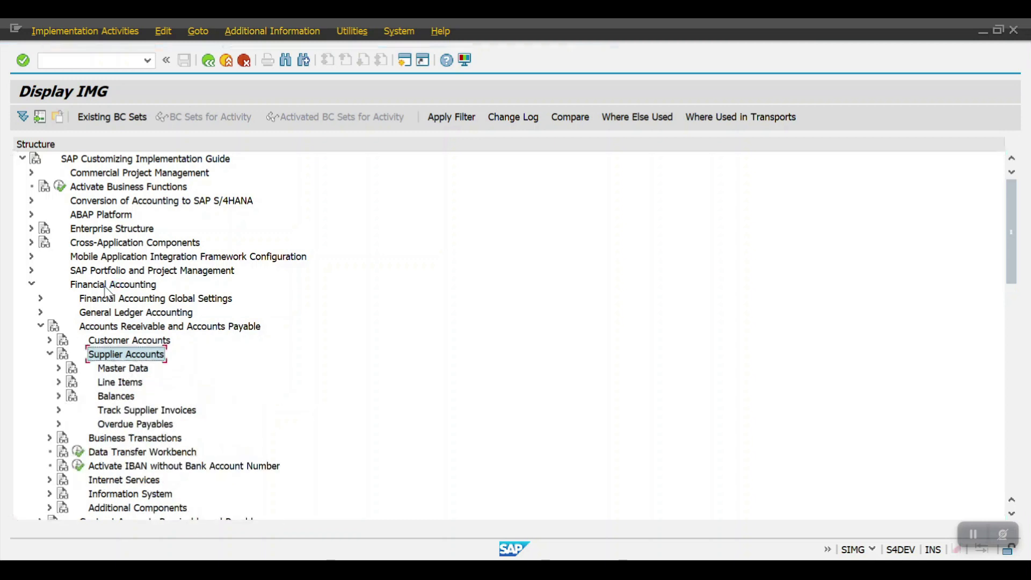
# - Expand Master Data under Supplier Accounts and its Preparations for Creating Supplier Master Data node
pyautogui.press('Down')
pyautogui.press('Right')
pyautogui.press('Down')
pyautogui.press('Down')
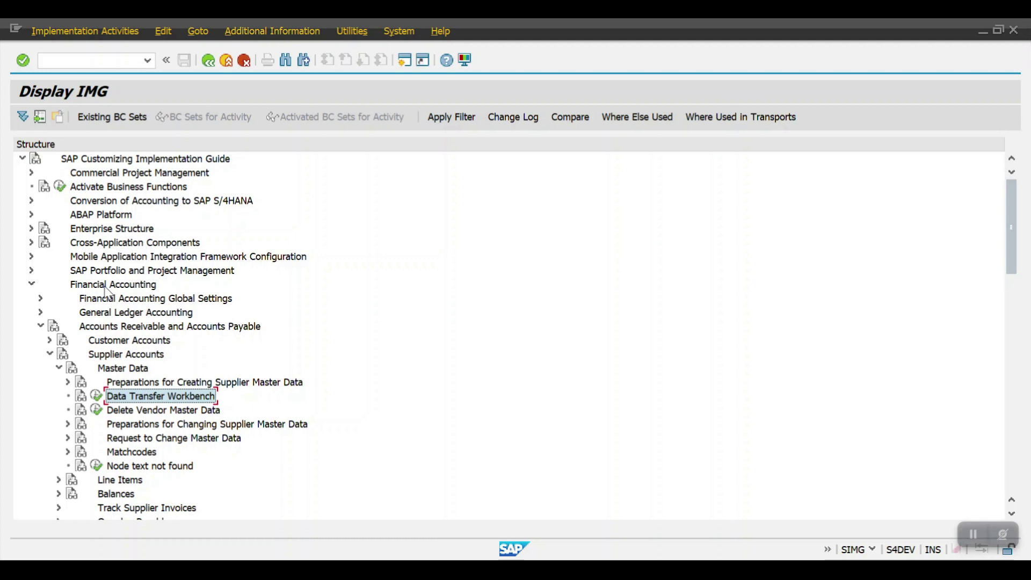
pyautogui.press('Down')
pyautogui.press('Down')
pyautogui.press('Down')
pyautogui.press('Down')
pyautogui.press('Down')
pyautogui.press('Down')
pyautogui.press('Down')
pyautogui.press('Up')
pyautogui.press('Up')
pyautogui.press('Up')
pyautogui.press('Up')
pyautogui.press('Up')
pyautogui.press('Up')
pyautogui.press('Up')
pyautogui.press('Up')
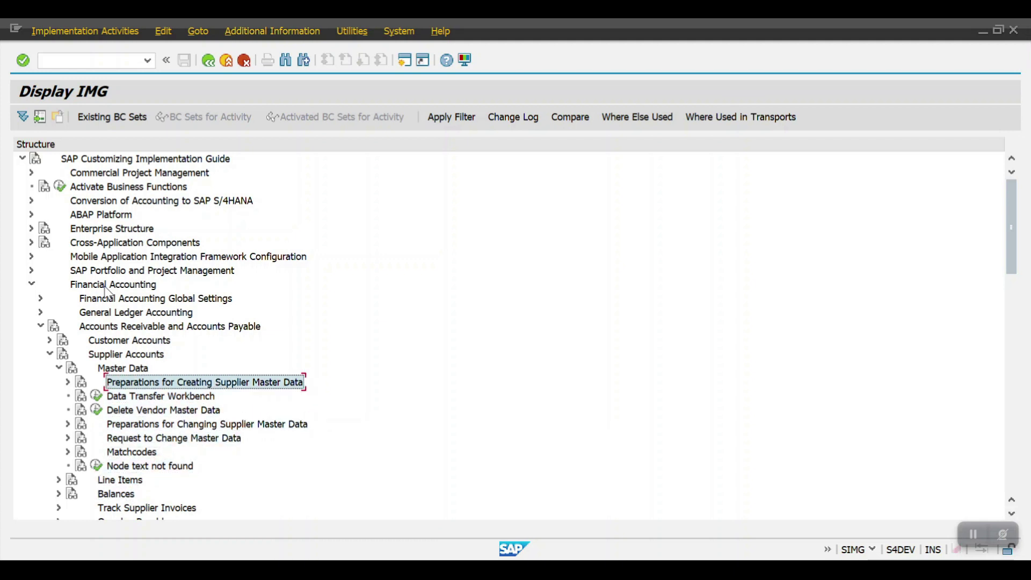
pyautogui.press('Right')
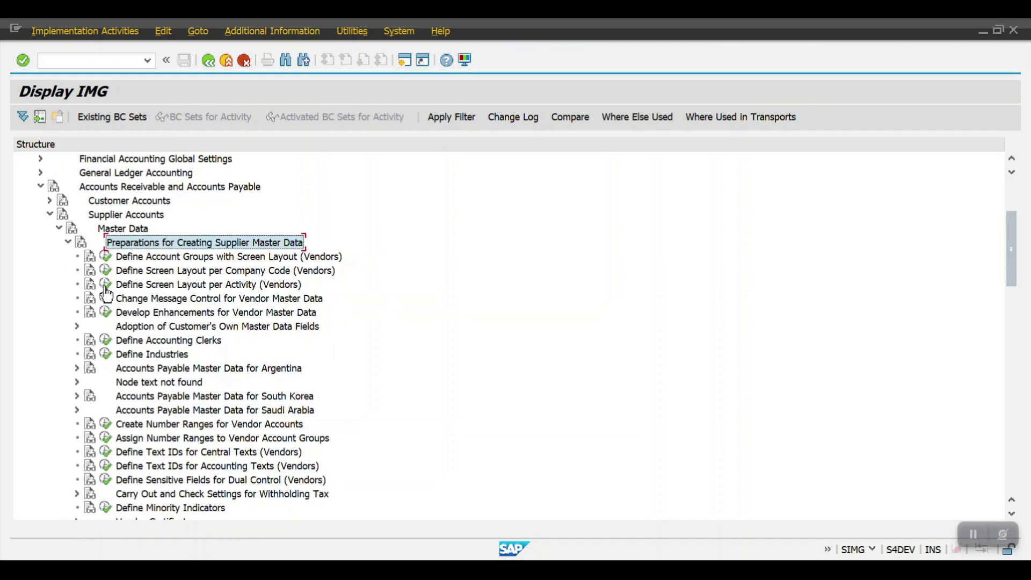
# - In Define Account Groups with Screen Layout (Vendors), add account group H123 with the meaning "HSBC Vendor Group - H123"
pyautogui.press('Down')
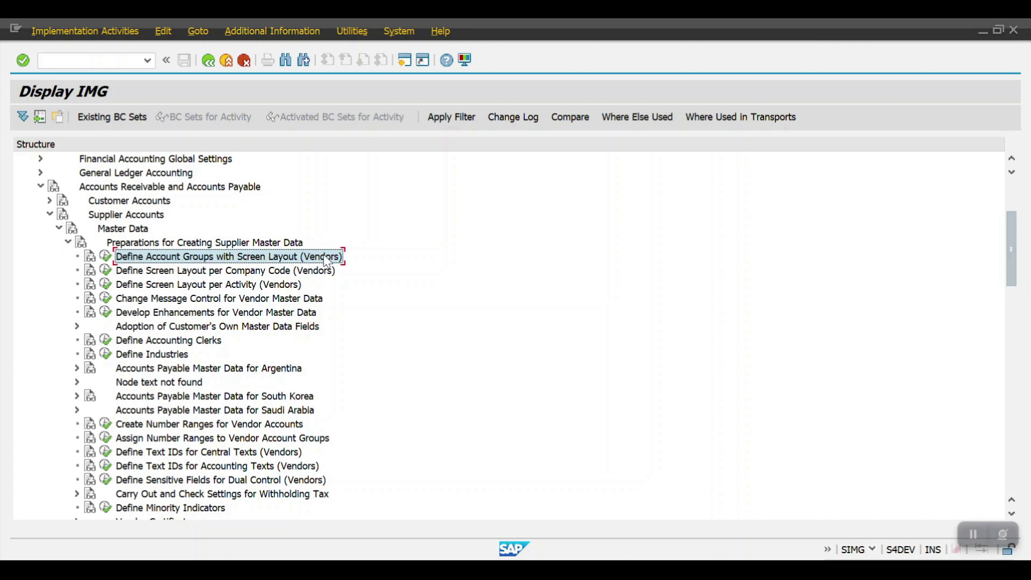
pyautogui.click(105, 256)
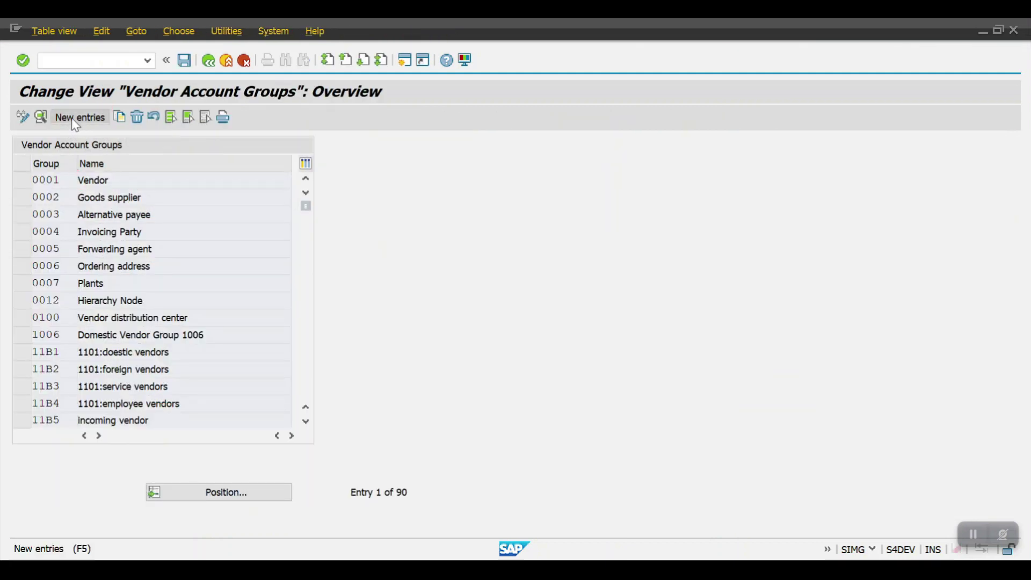
pyautogui.click(75, 118)
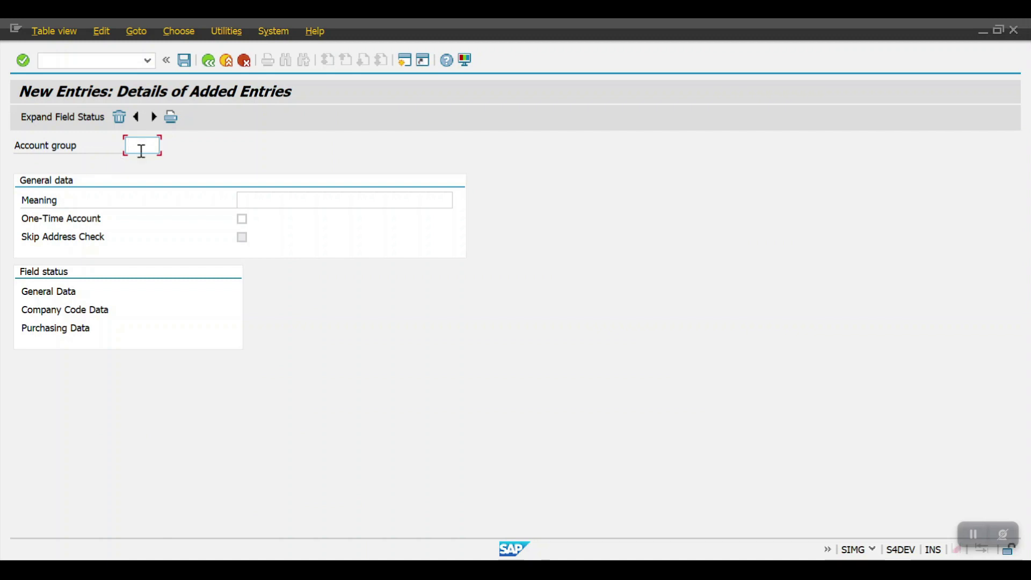
pyautogui.write('H123')
pyautogui.click(262, 204)
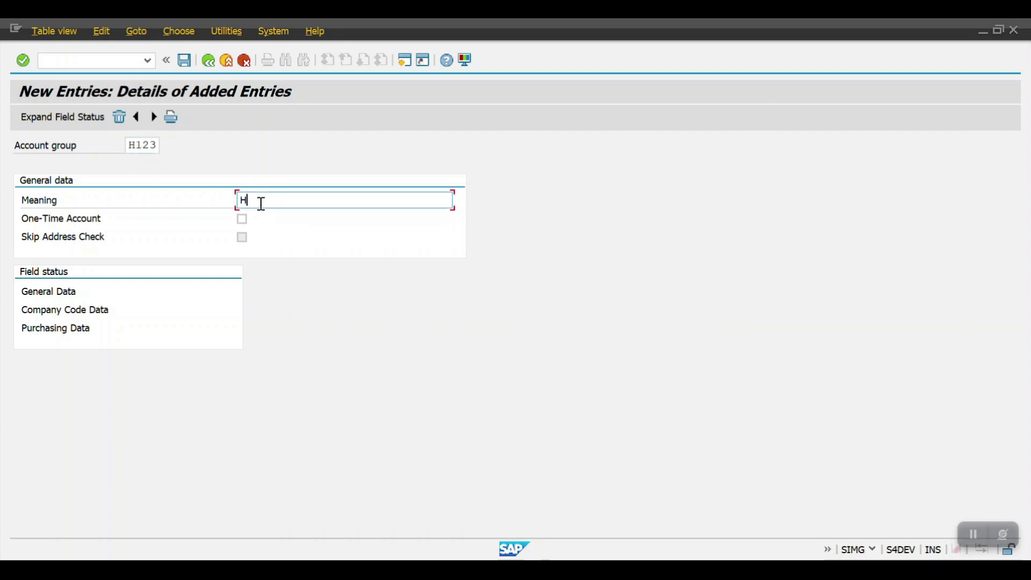
pyautogui.write('HSBC Vendor Group - H123')
# - Save the new vendor account group to customizing request S4DK900755 and return to the implementation guide
pyautogui.click(186, 62)
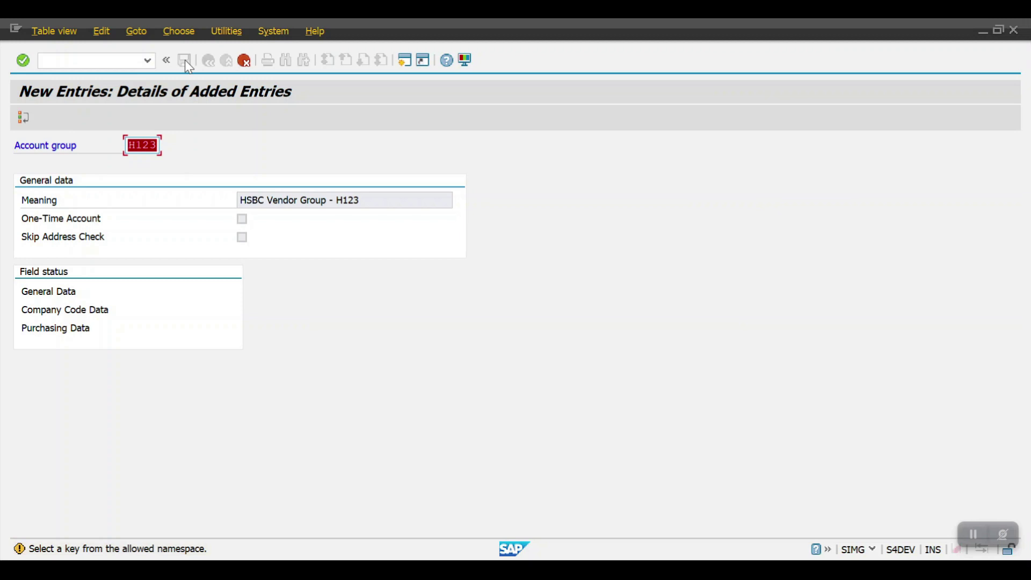
pyautogui.click(185, 60)
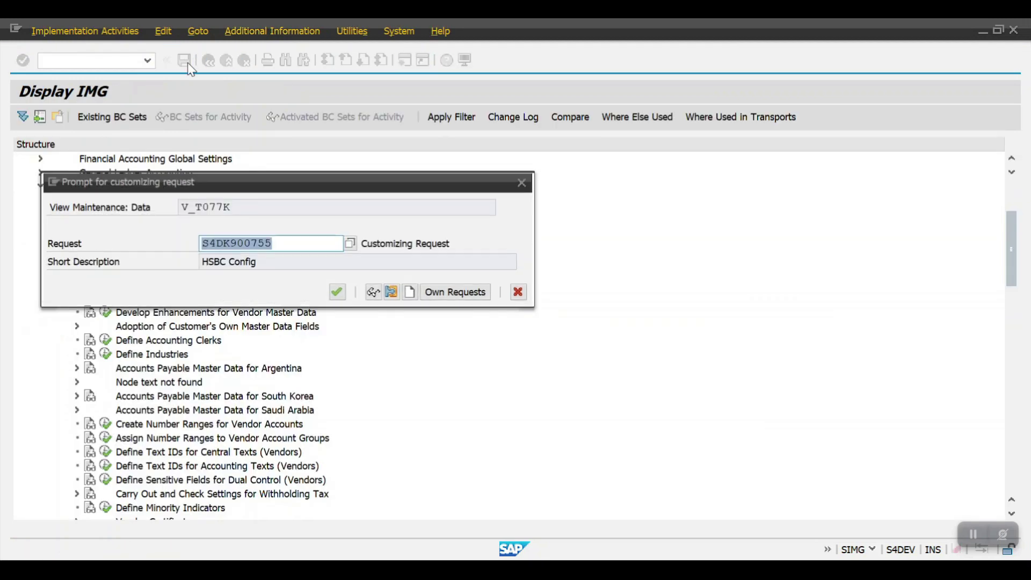
pyautogui.click(338, 293)
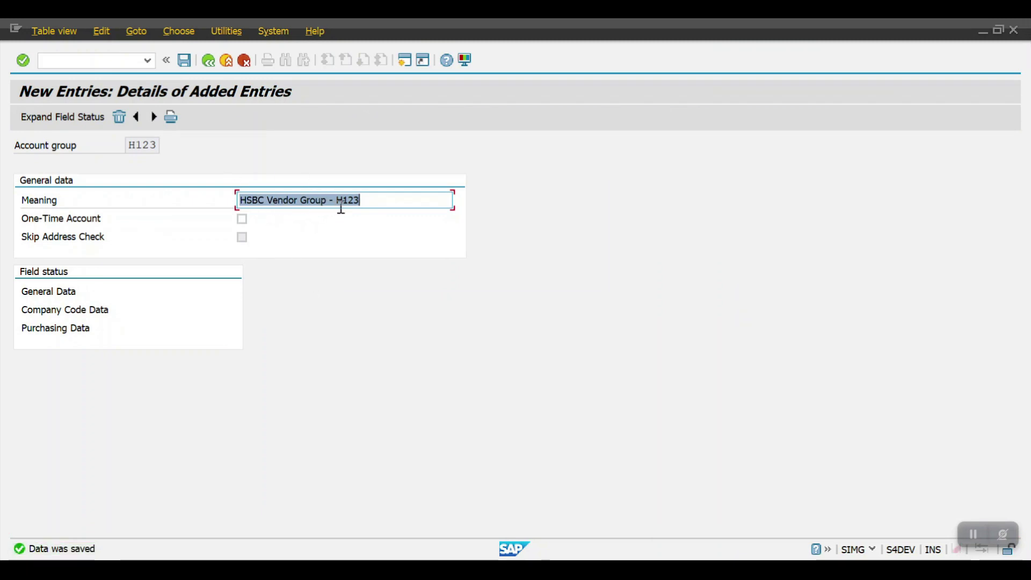
pyautogui.click(213, 63)
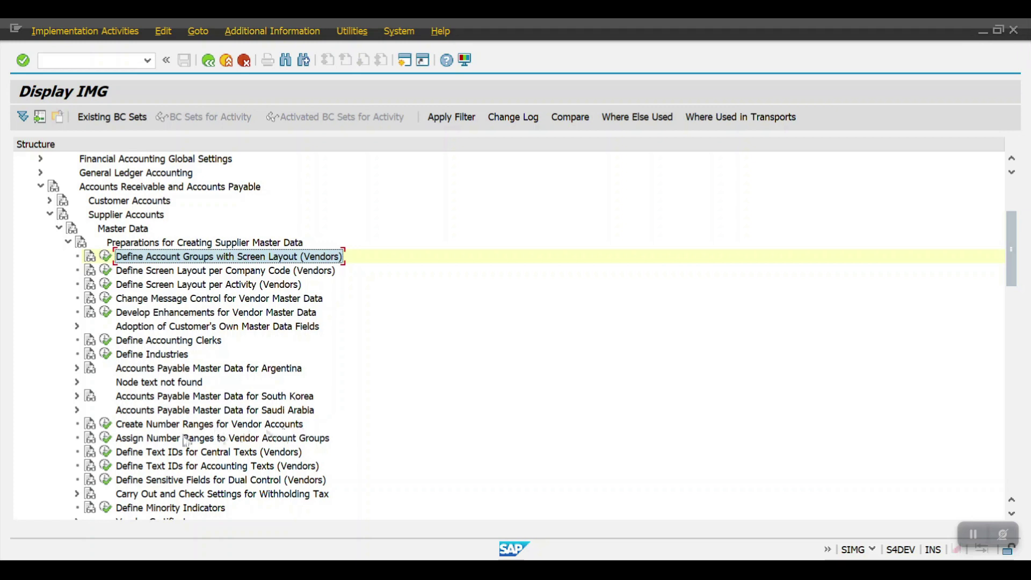
pyautogui.click(106, 424)
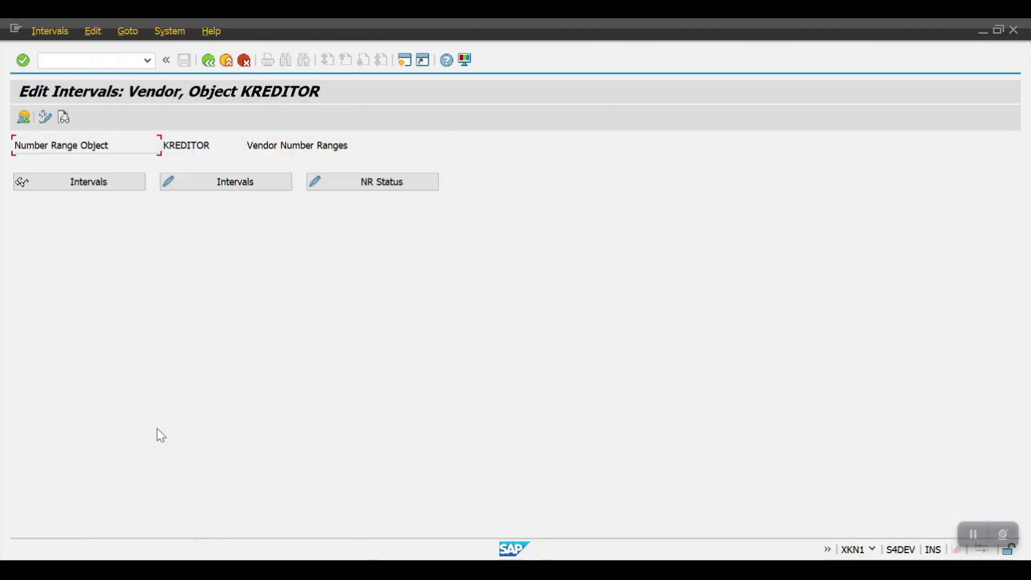
pyautogui.click(210, 183)
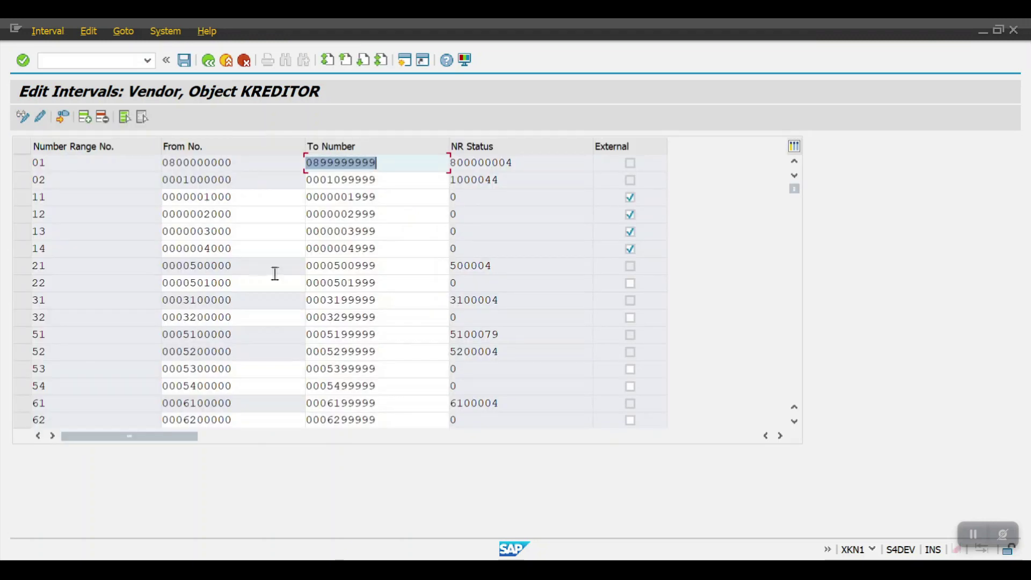
pyautogui.click(43, 37)
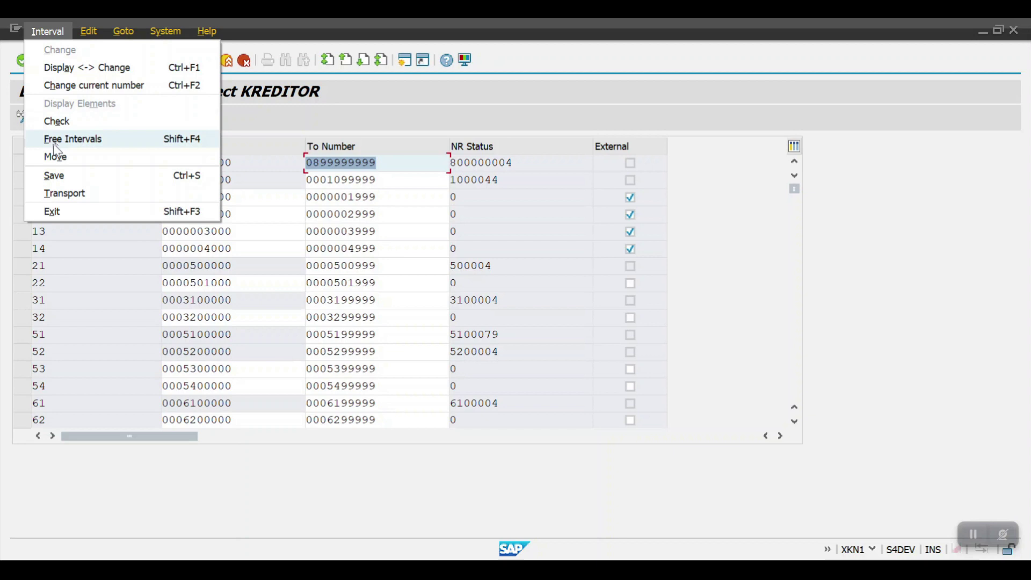
pyautogui.click(76, 141)
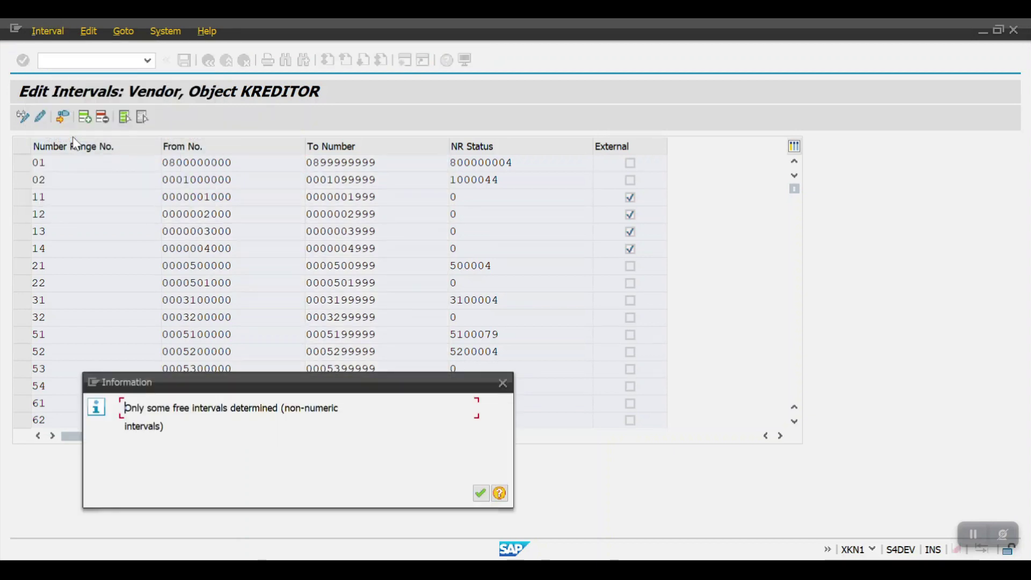
pyautogui.press('Return')
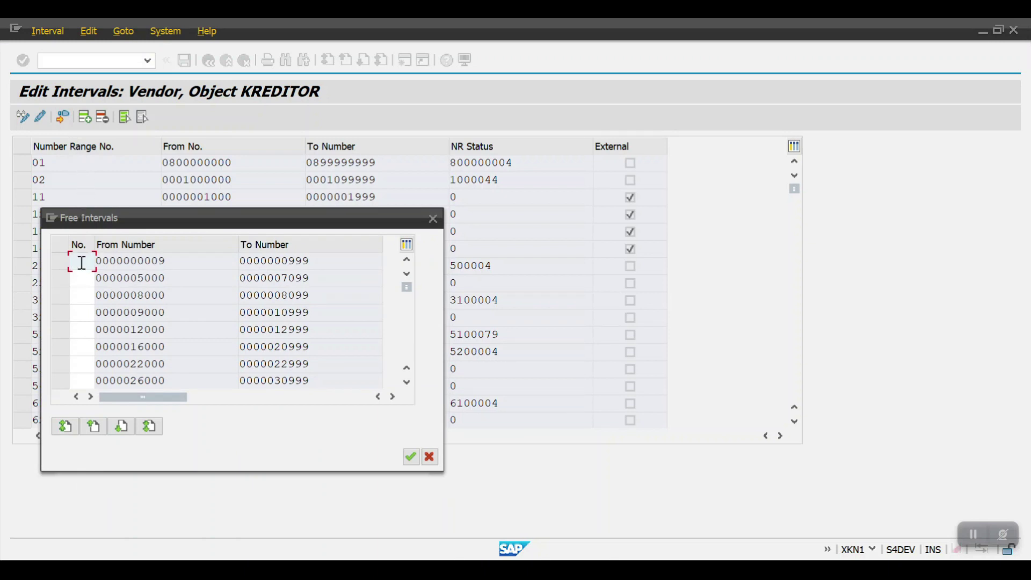
pyautogui.doubleClick(81, 280)
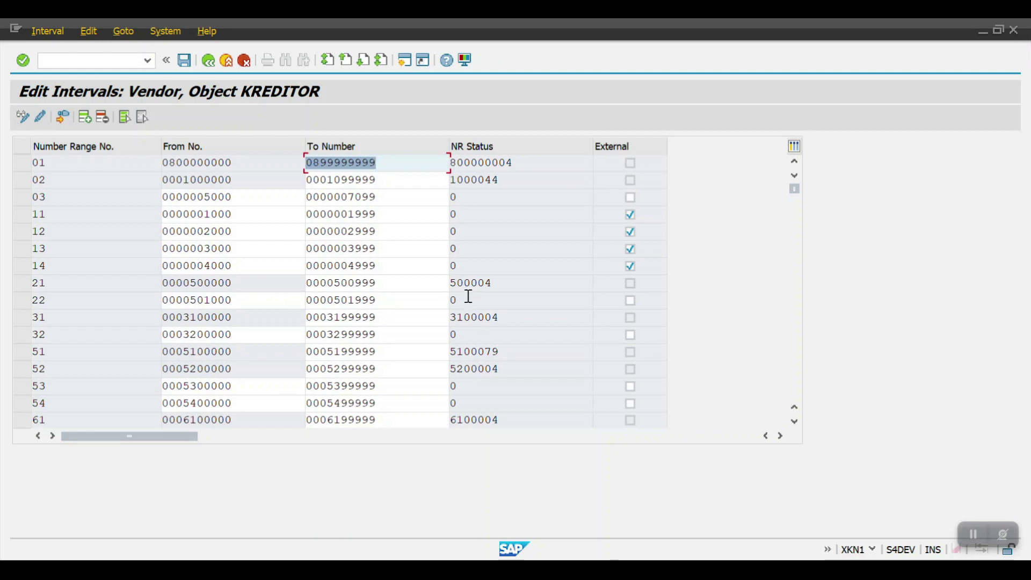
# - Check interval 22 in the vendor number ranges, then save the intervals, accept the transport notice and go back to the implementation guide
pyautogui.click(247, 300)
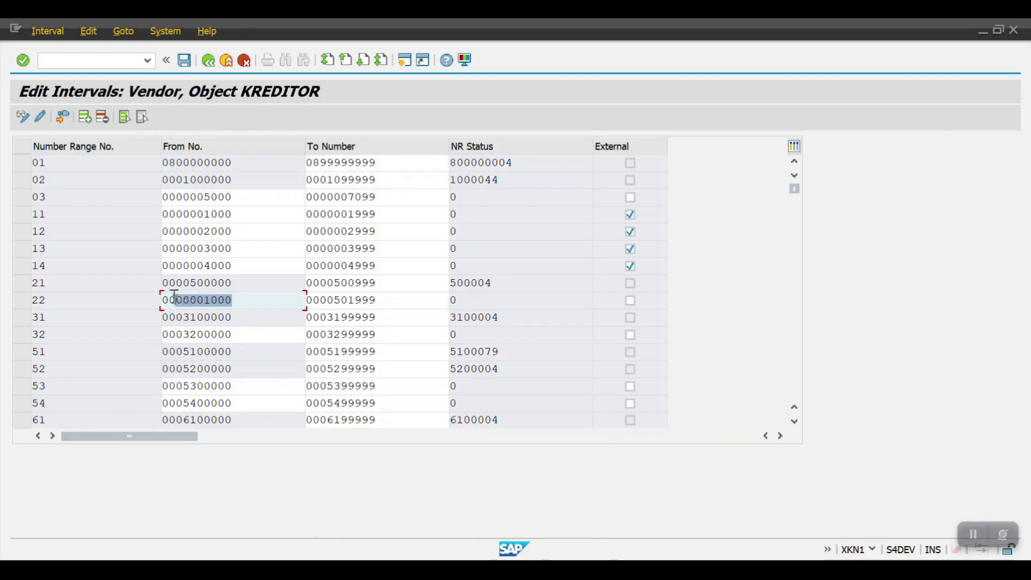
pyautogui.click(58, 299)
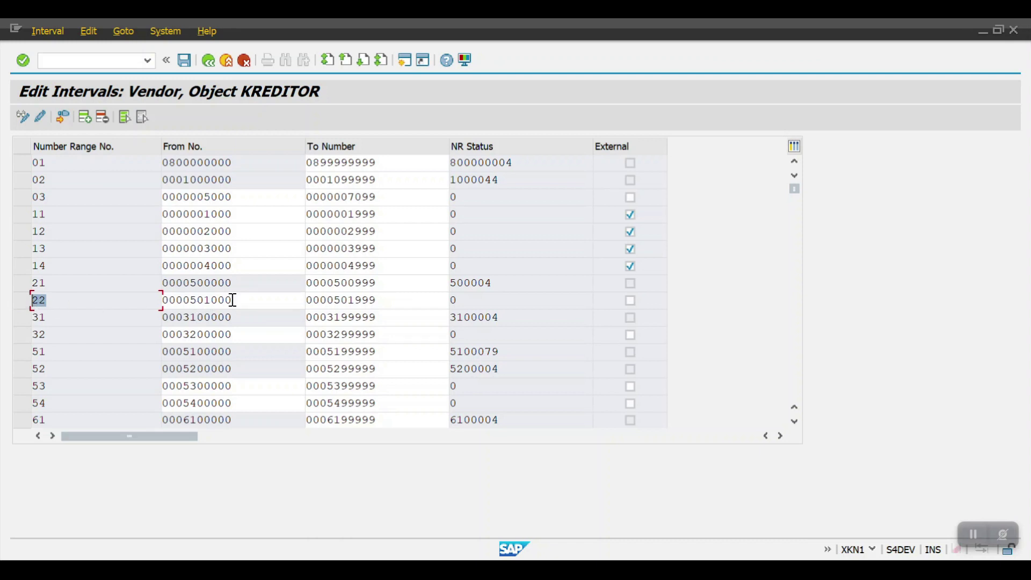
pyautogui.click(387, 300)
pyautogui.moveTo(232, 303); pyautogui.dragTo(46, 303)
pyautogui.click(39, 299)
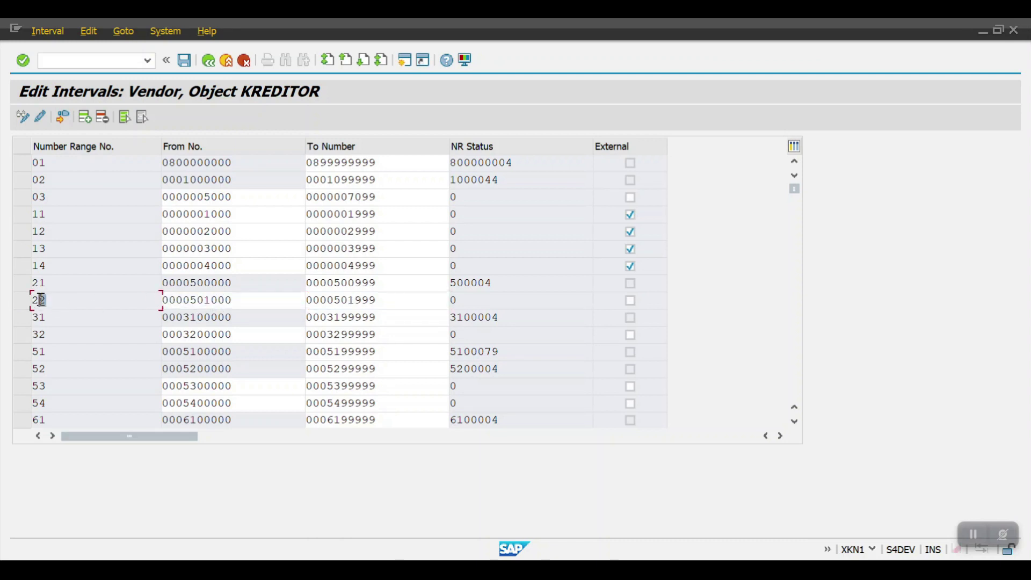
pyautogui.click(185, 62)
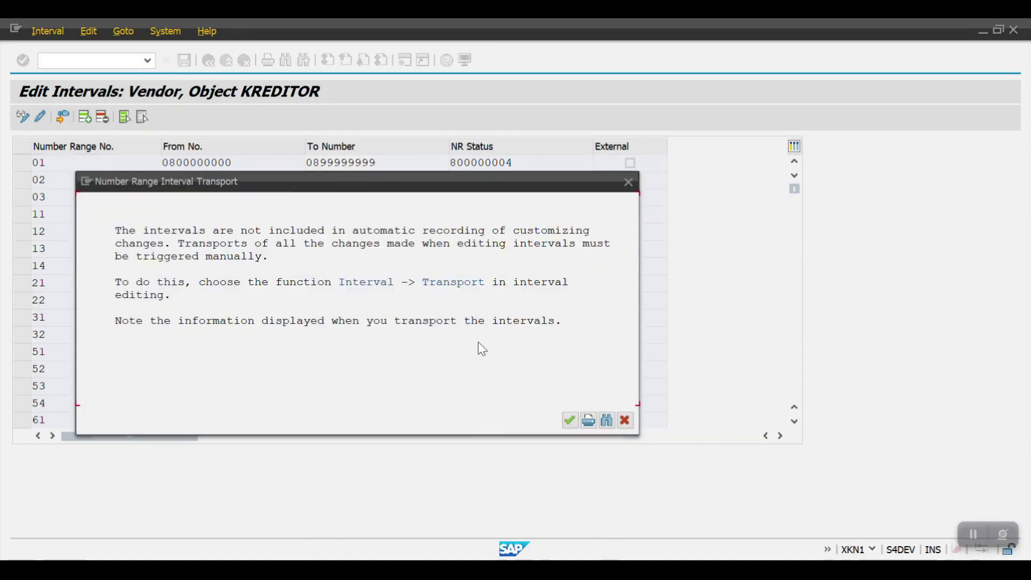
pyautogui.click(563, 420)
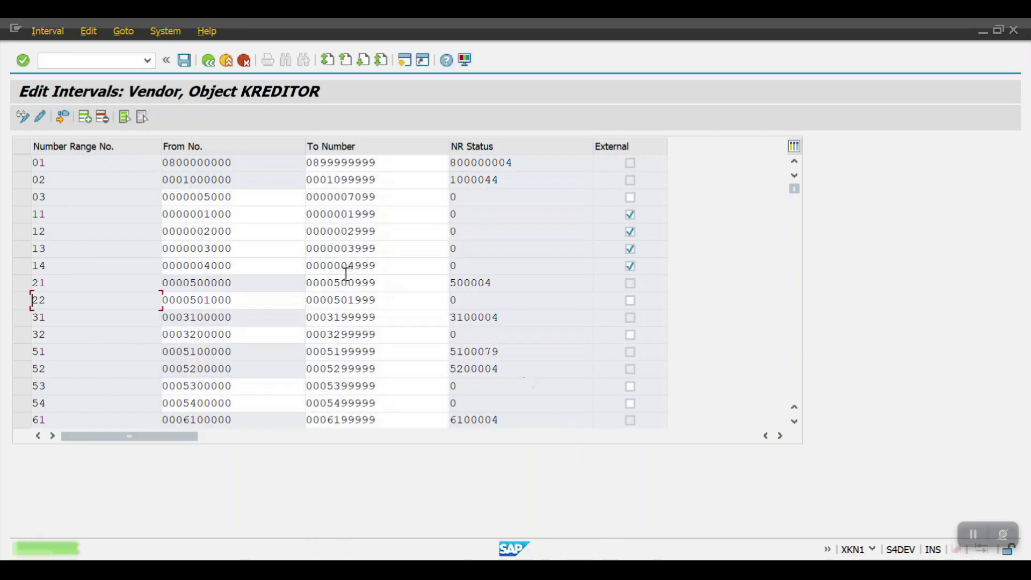
pyautogui.click(212, 64)
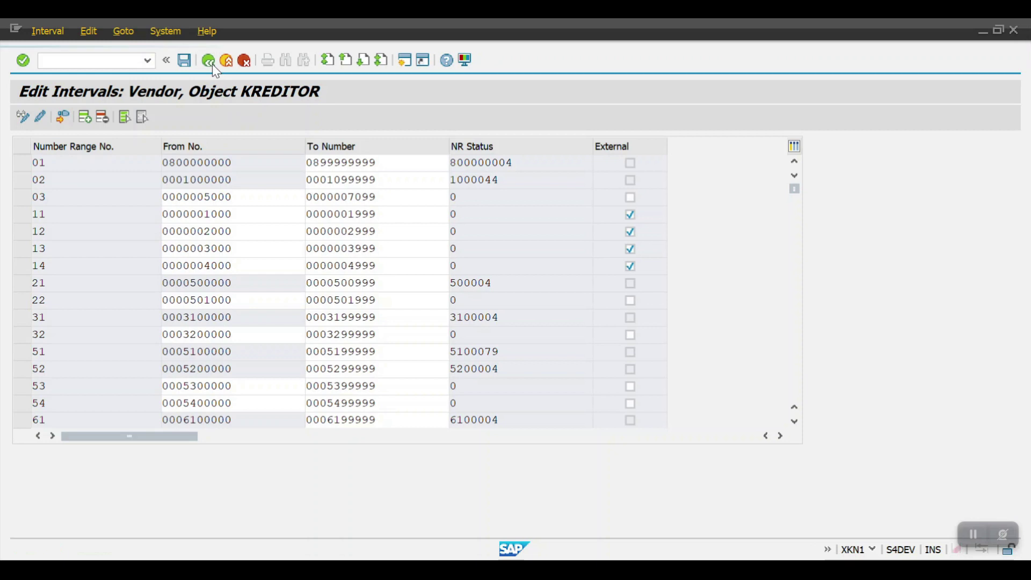
pyautogui.click(213, 64)
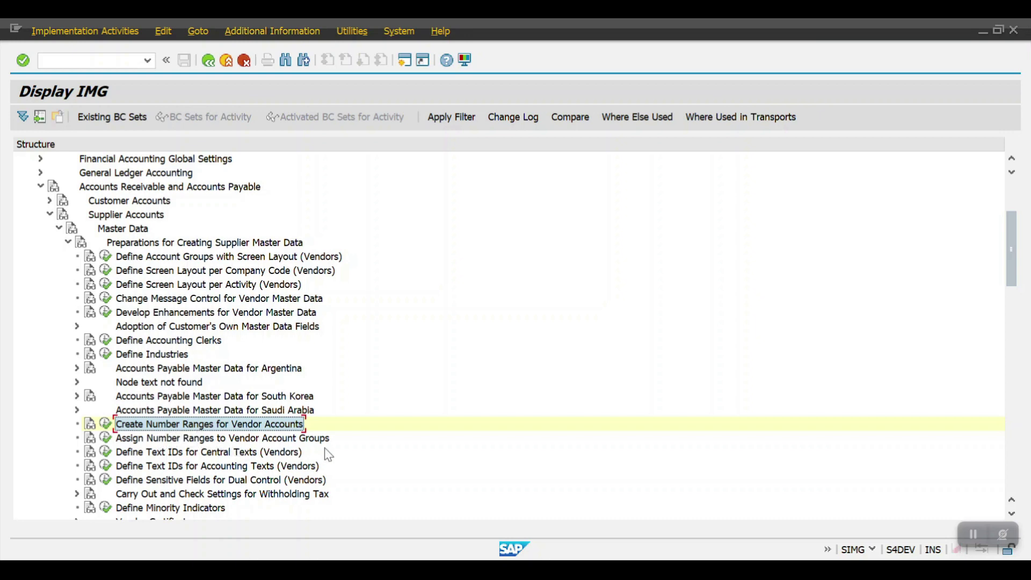
# - Assign number range 22 to vendor account group H123 and save the assignment to customizing request S4DK900755
pyautogui.click(107, 439)
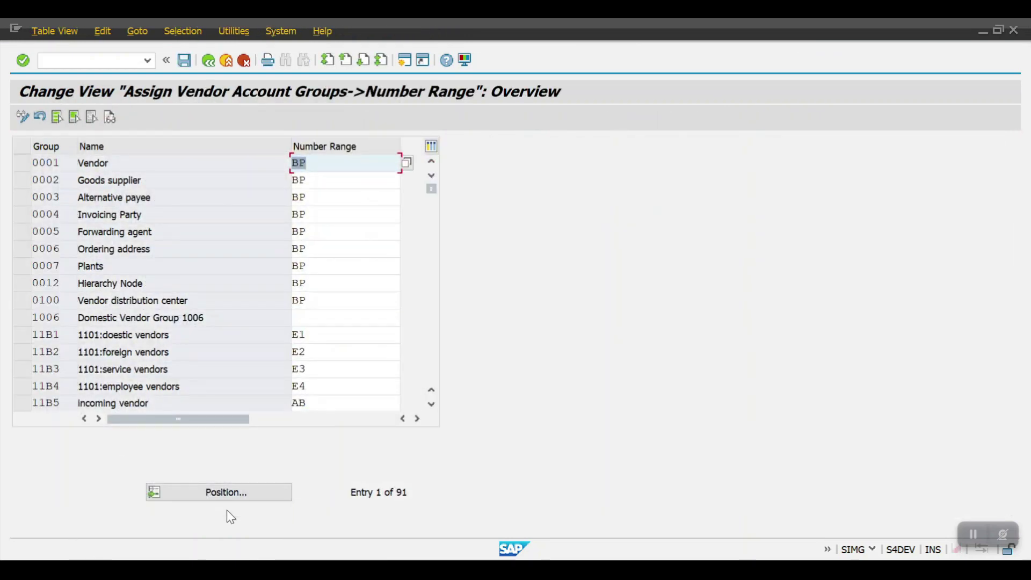
pyautogui.click(224, 492)
pyautogui.write('H1')
pyautogui.press('Return')
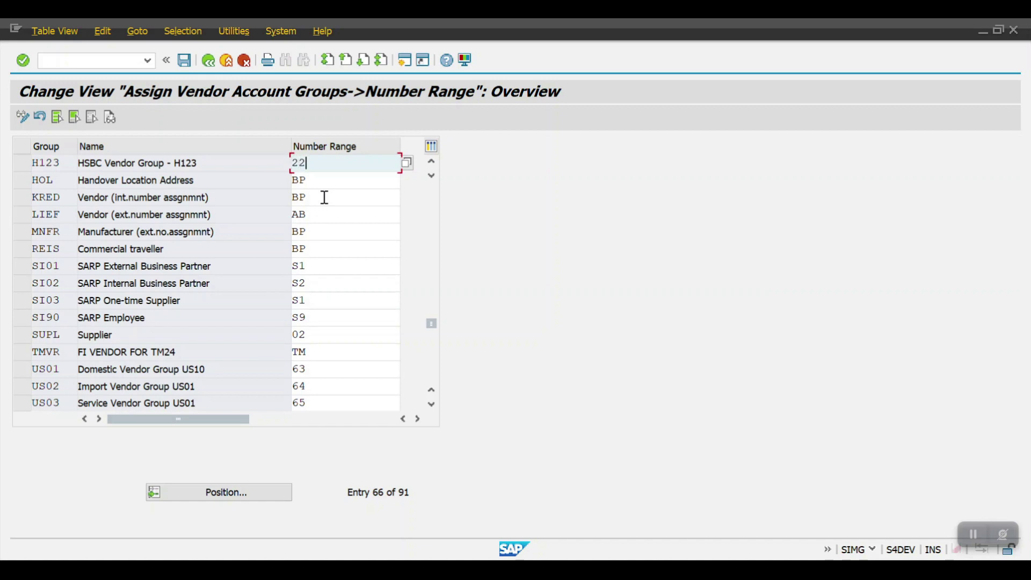
pyautogui.hotkey('ctrl', 's')
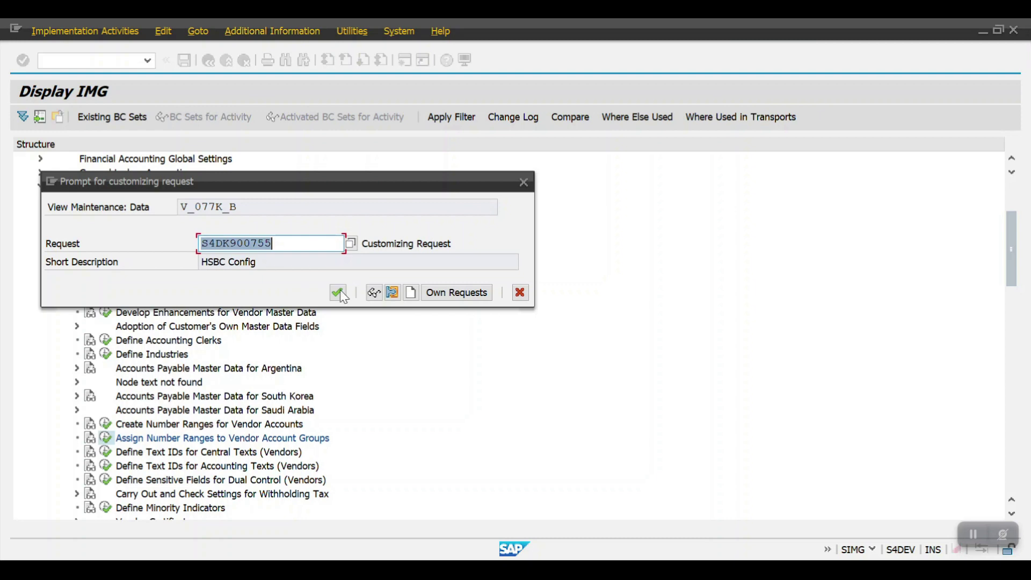
pyautogui.click(339, 294)
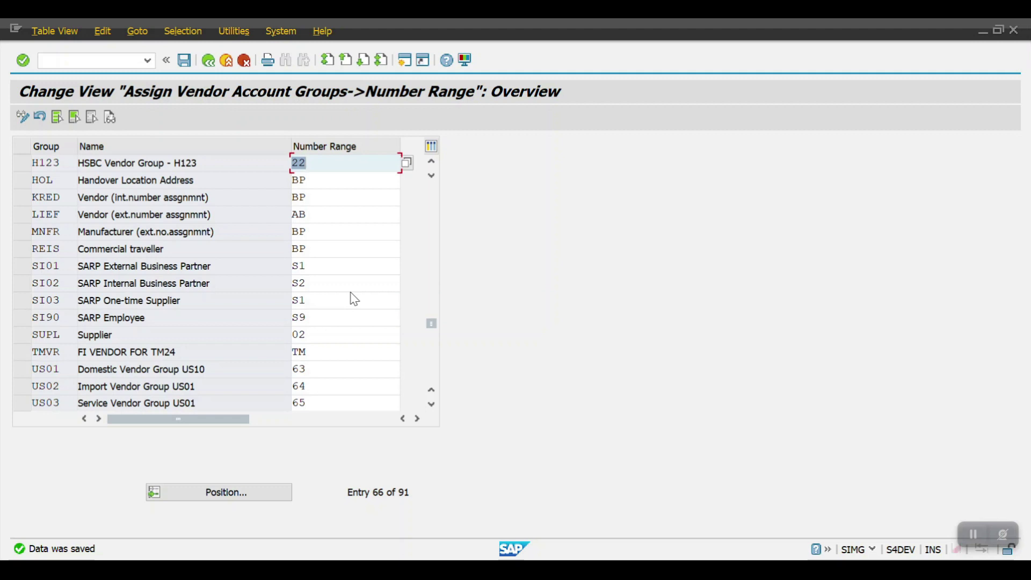
pyautogui.click(207, 60)
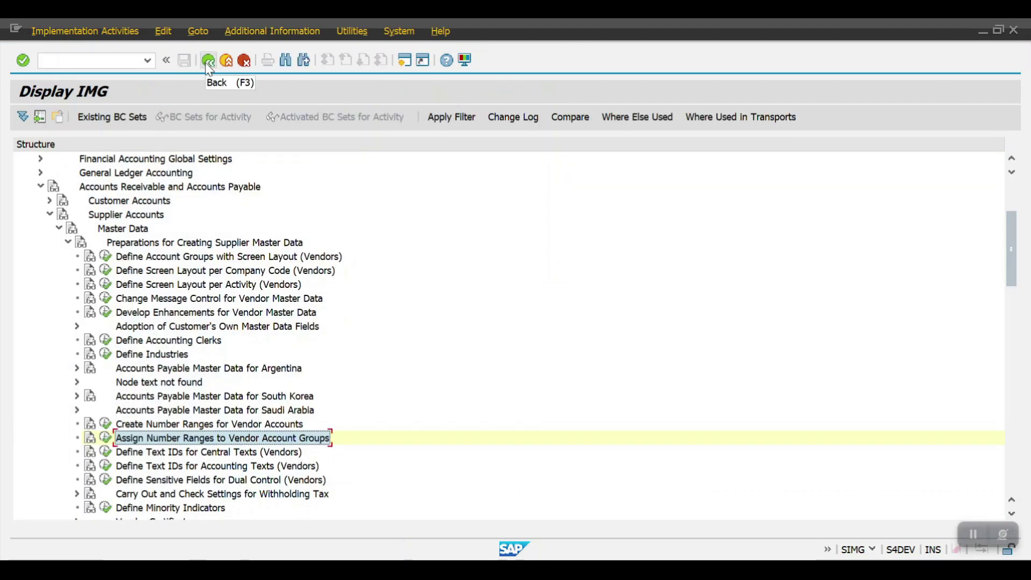
# - Collapse the Accounts Receivable and Accounts Payable node and the Financial Accounting node in the implementation guide
pyautogui.click(40, 187)
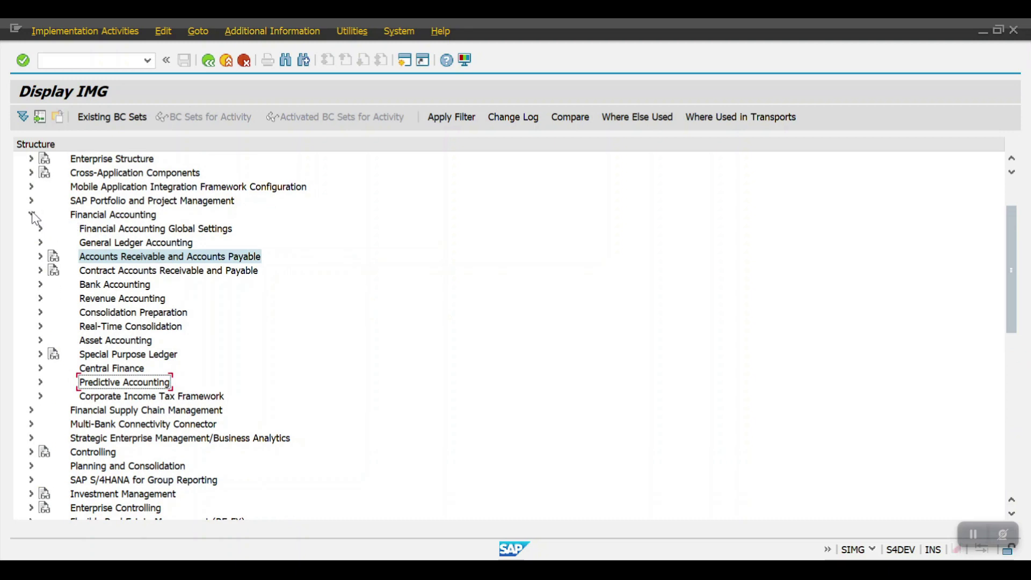
pyautogui.click(31, 214)
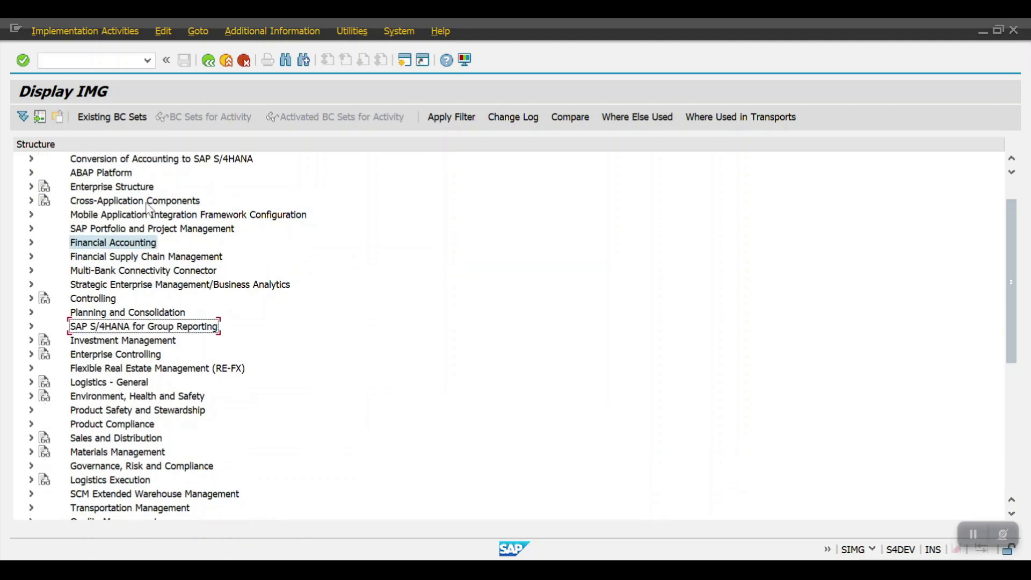
# - Expand Cross-Application Components in the implementation guide, including its SAP Business Partner node
pyautogui.click(30, 202)
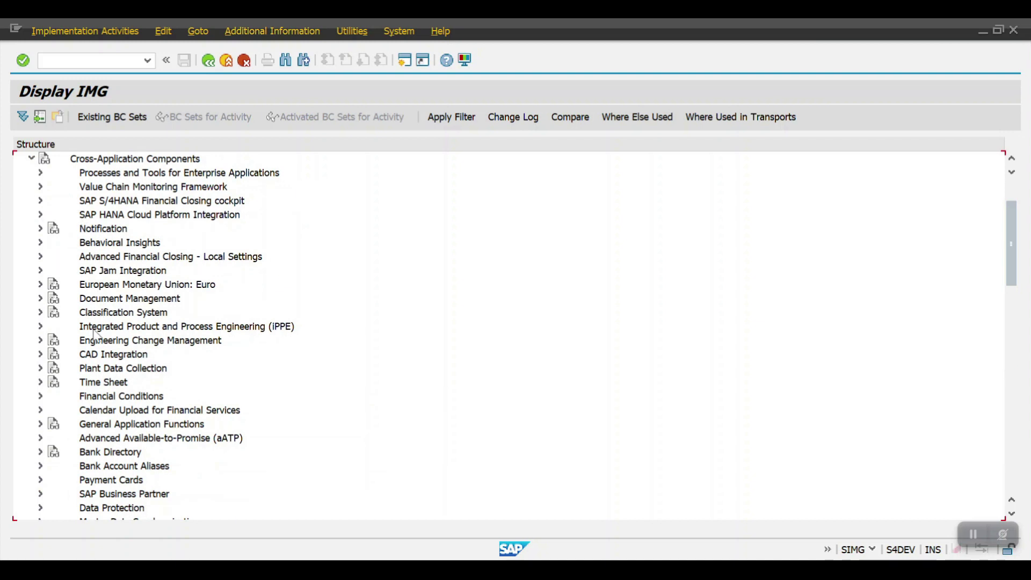
pyautogui.scroll(-2, 95, 360)
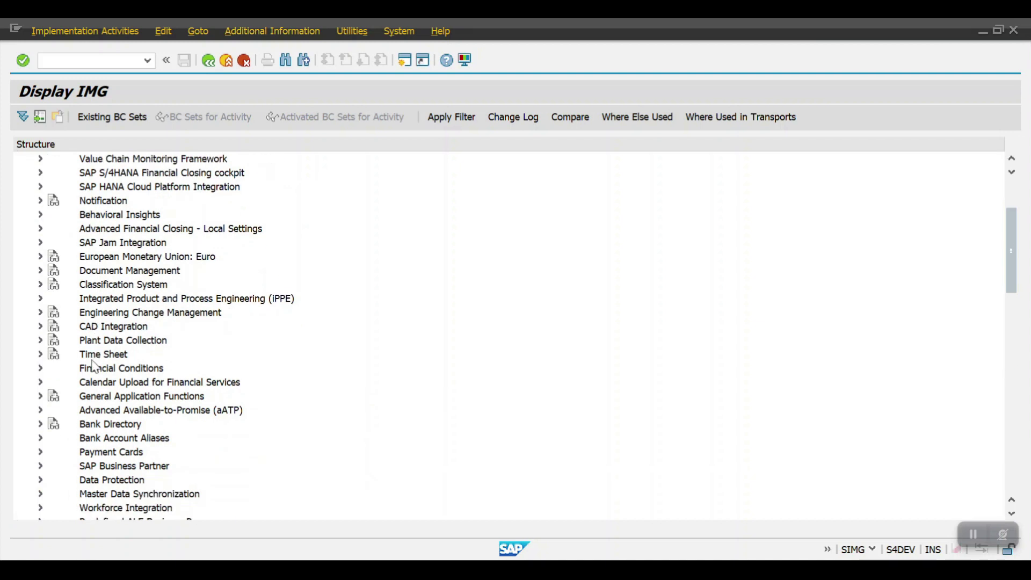
pyautogui.scroll(-8, 95, 366)
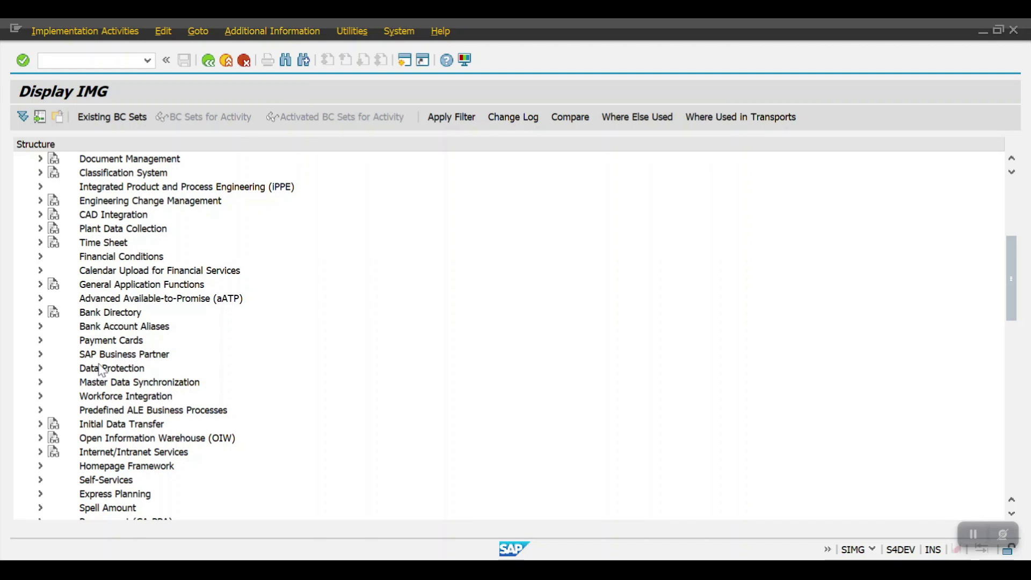
pyautogui.click(41, 355)
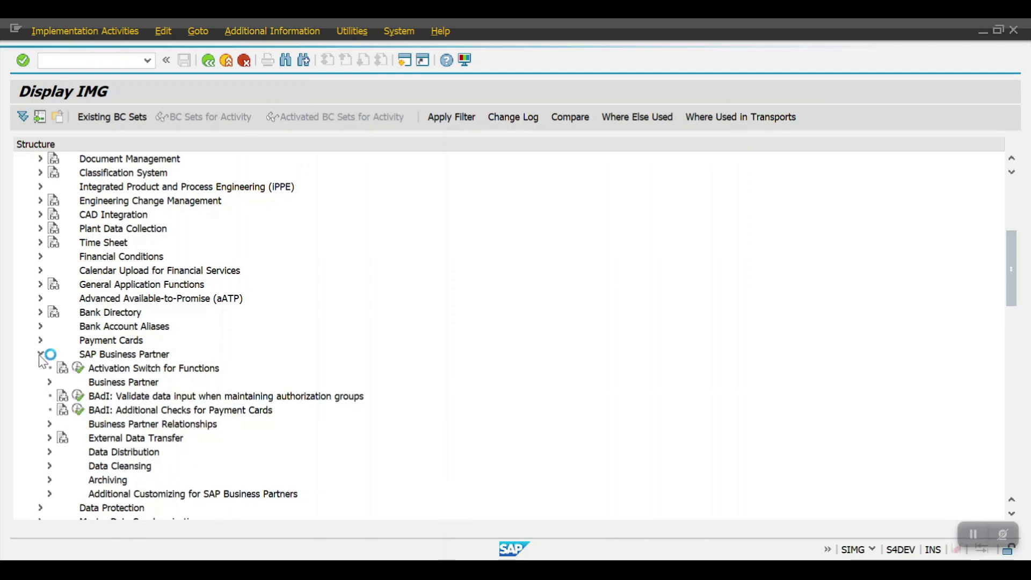
pyautogui.scroll(-2, 42, 359)
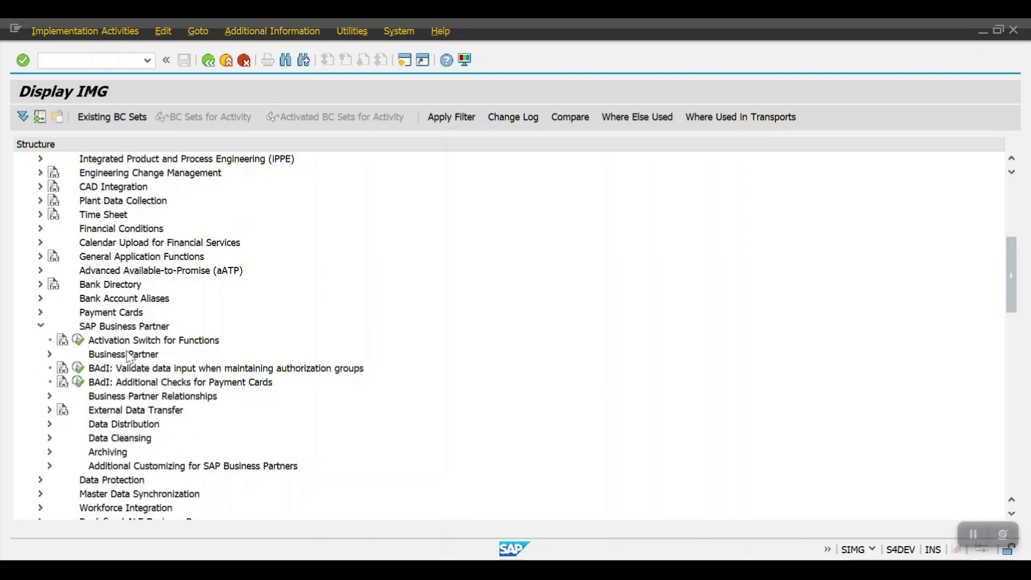
# - Under Business Partner, go through Basic Settings and Business Partner Roles to open the Define BP Roles activity
pyautogui.click(50, 354)
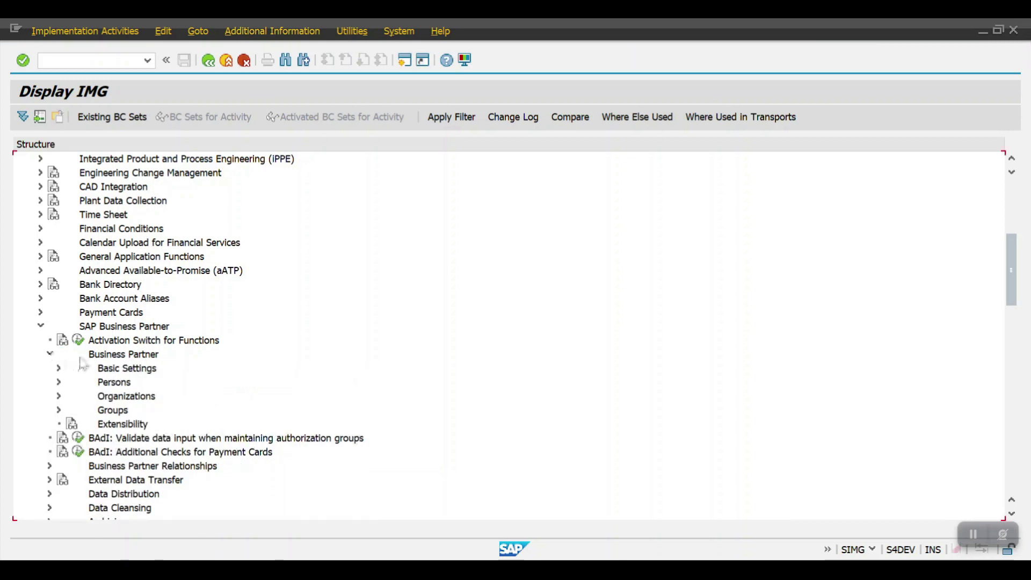
pyautogui.click(59, 368)
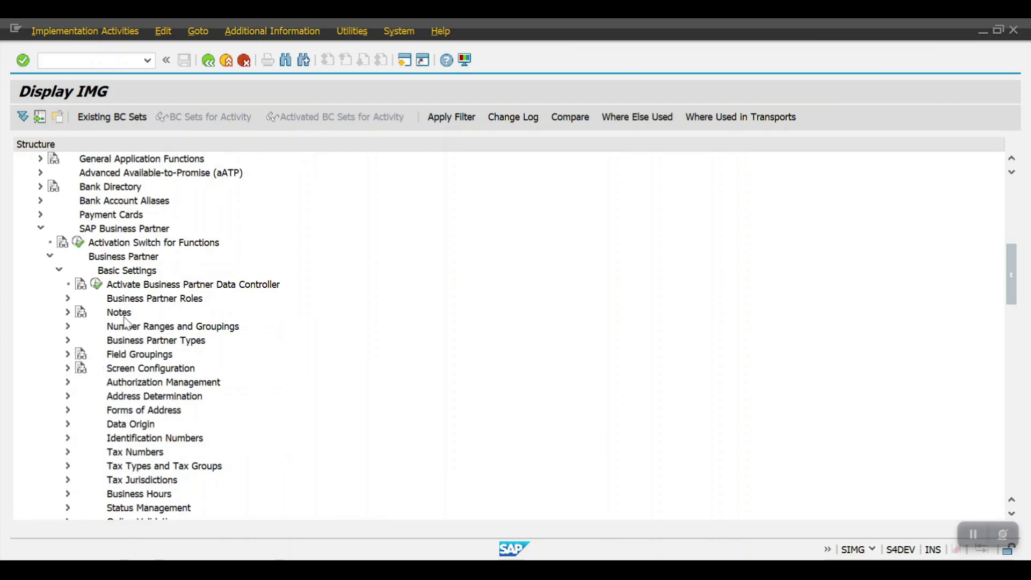
pyautogui.scroll(-3, 140, 322)
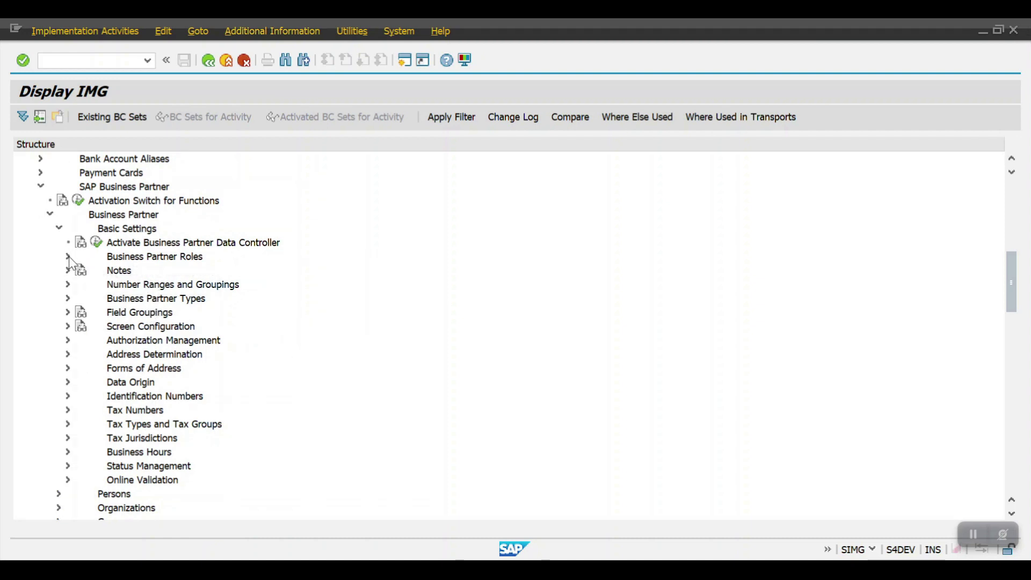
pyautogui.click(68, 257)
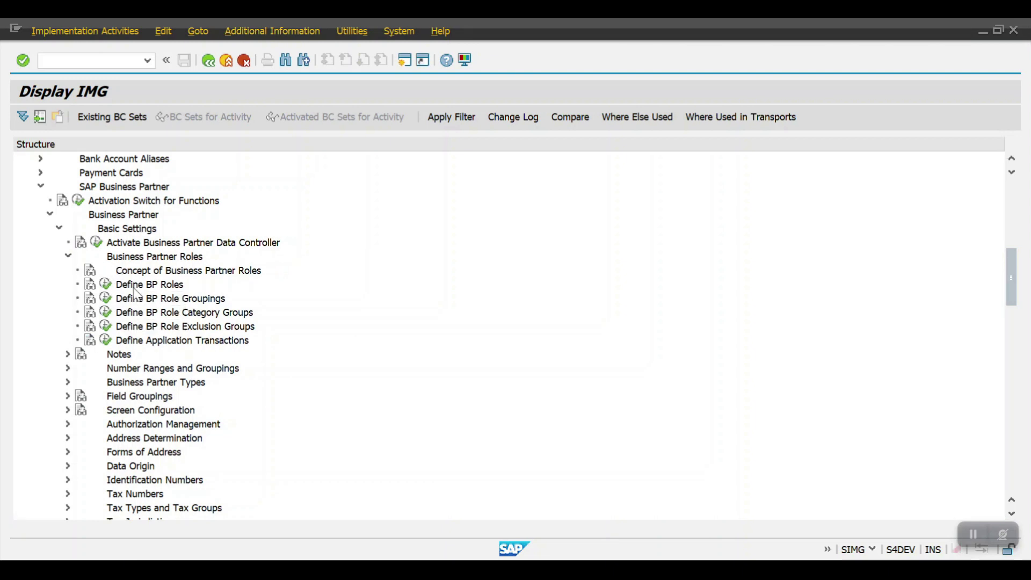
pyautogui.click(106, 284)
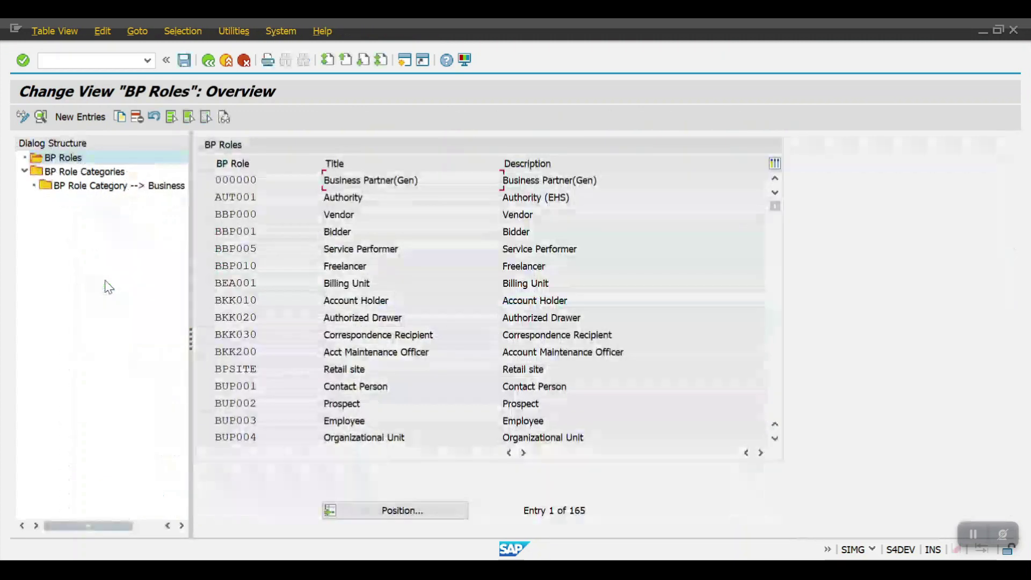
# - Position the BP Roles list at role FLVN00
pyautogui.click(402, 513)
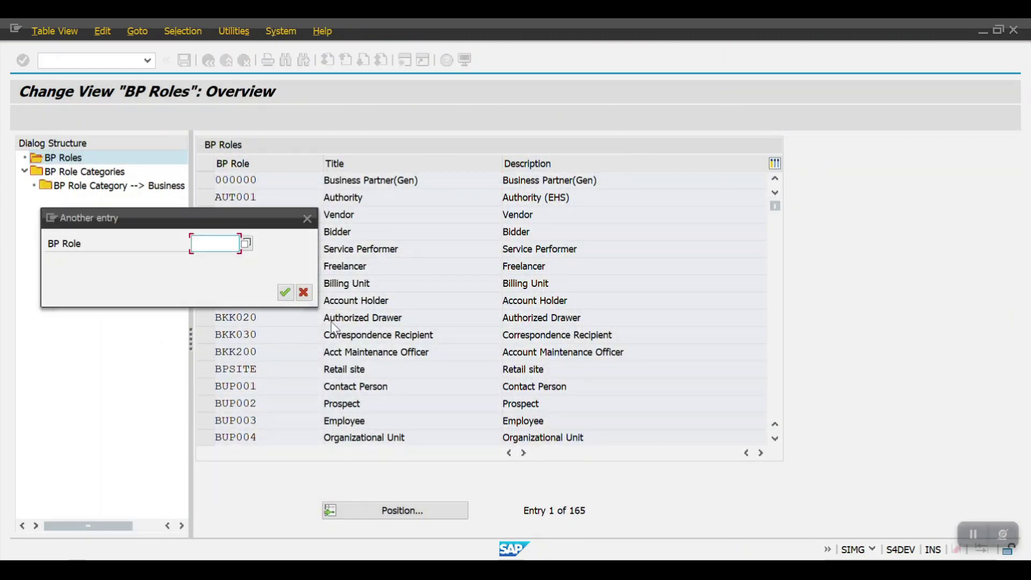
pyautogui.moveTo(224, 223); pyautogui.dragTo(304, 253)
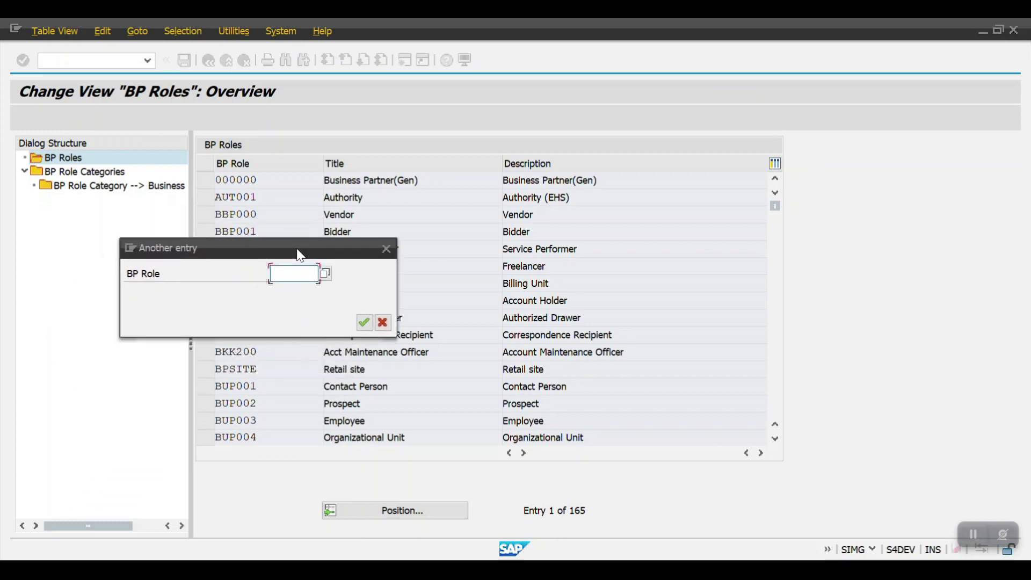
pyautogui.write('F')
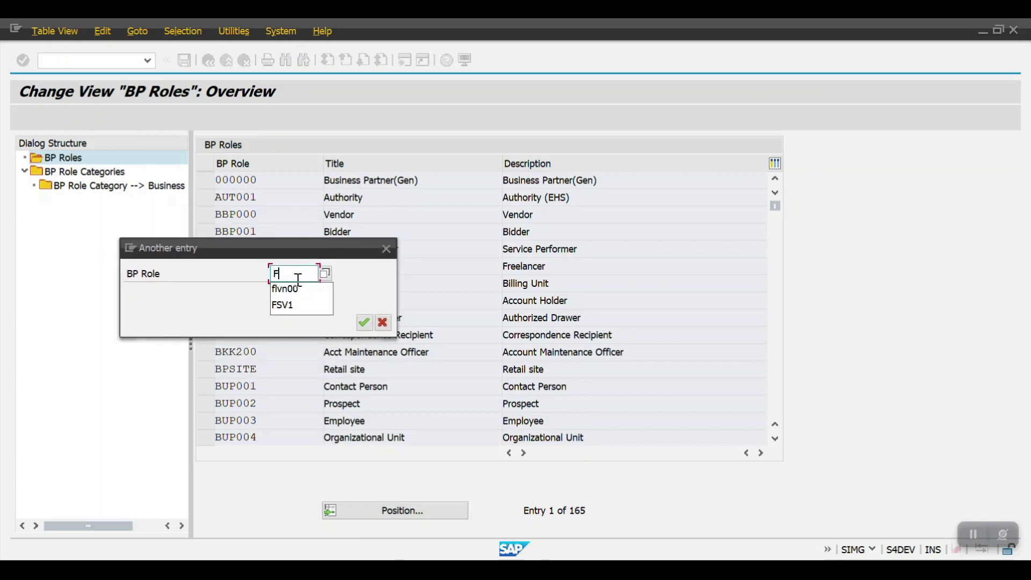
pyautogui.write('LVN00')
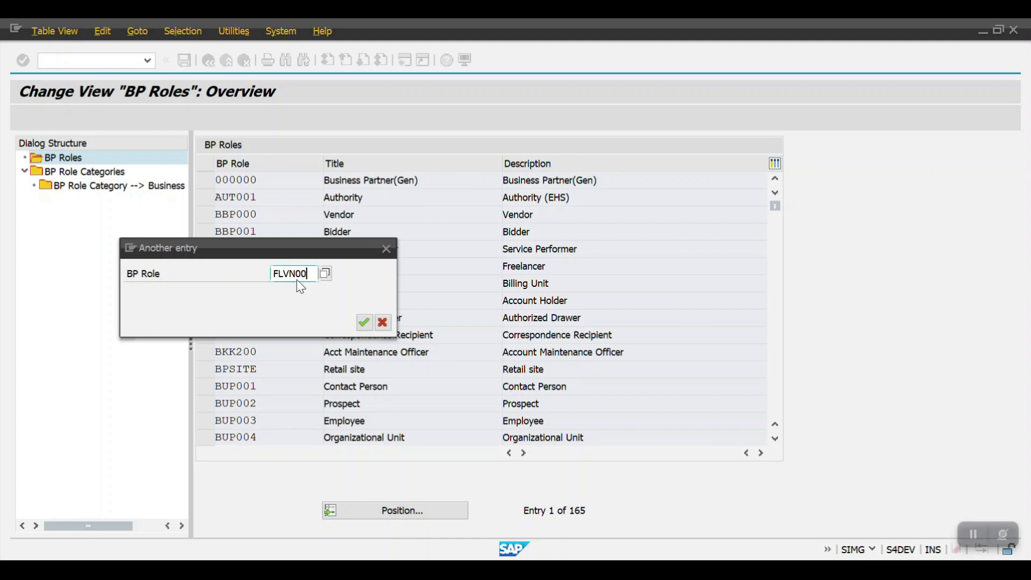
pyautogui.press('Return')
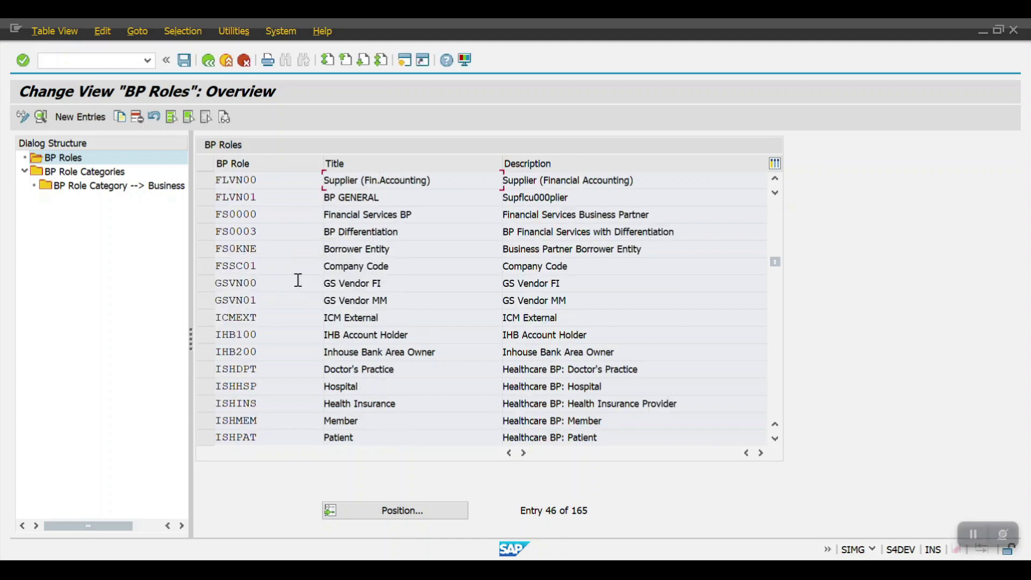
# - Copy BP role FLVN00, Supplier (Fin.Accounting), to a new role HSBCVN, keeping its title and role category
pyautogui.click(205, 181)
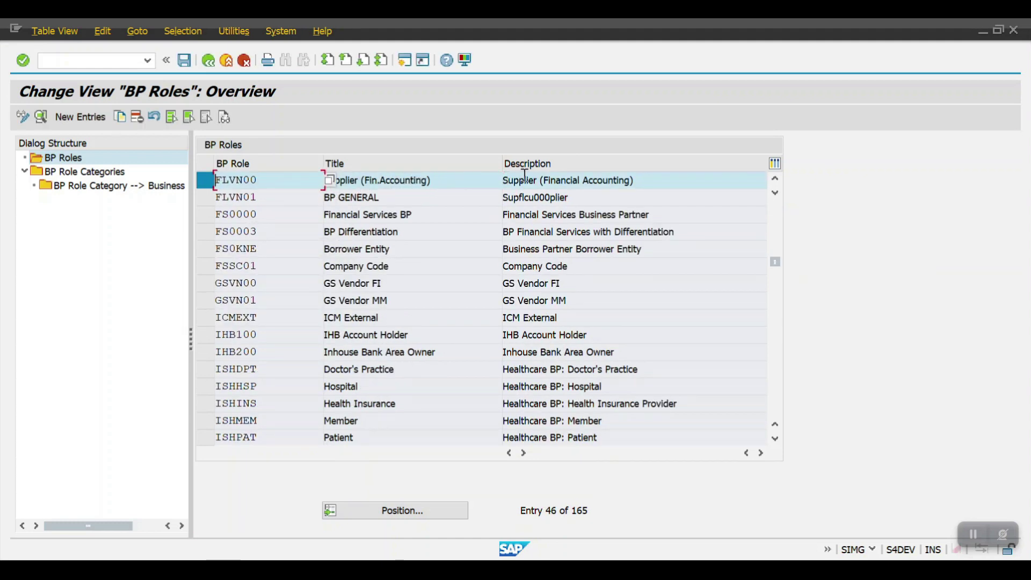
pyautogui.click(120, 118)
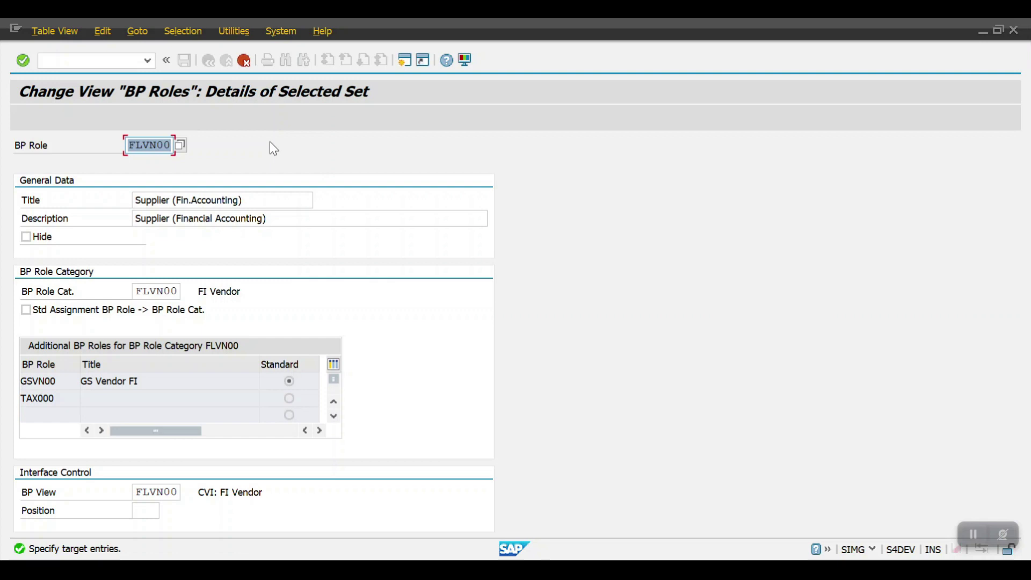
pyautogui.write('HS')
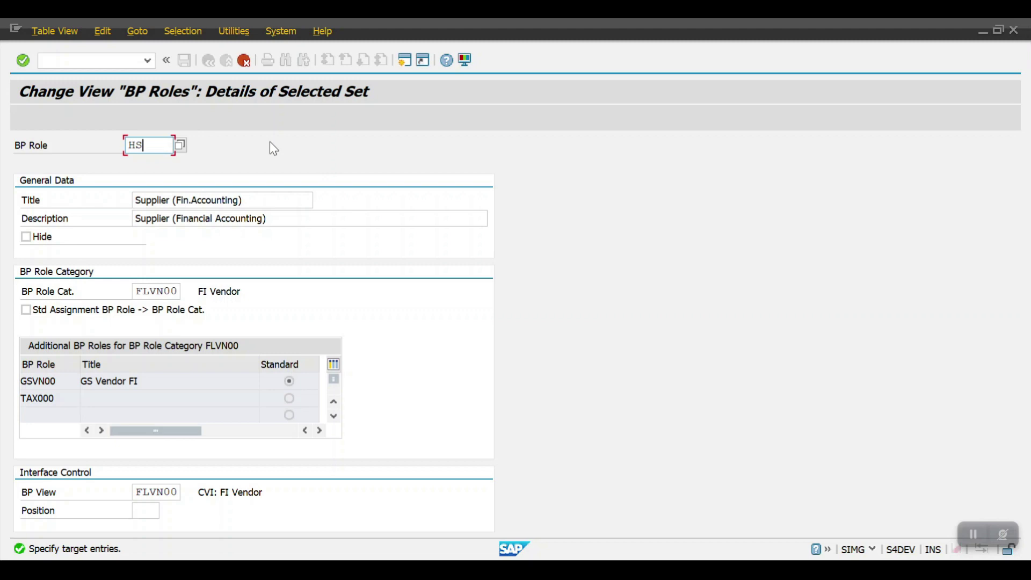
pyautogui.write('BC12')
pyautogui.press('BackSpace')
pyautogui.press('BackSpace')
pyautogui.write('VN')
pyautogui.press('Return')
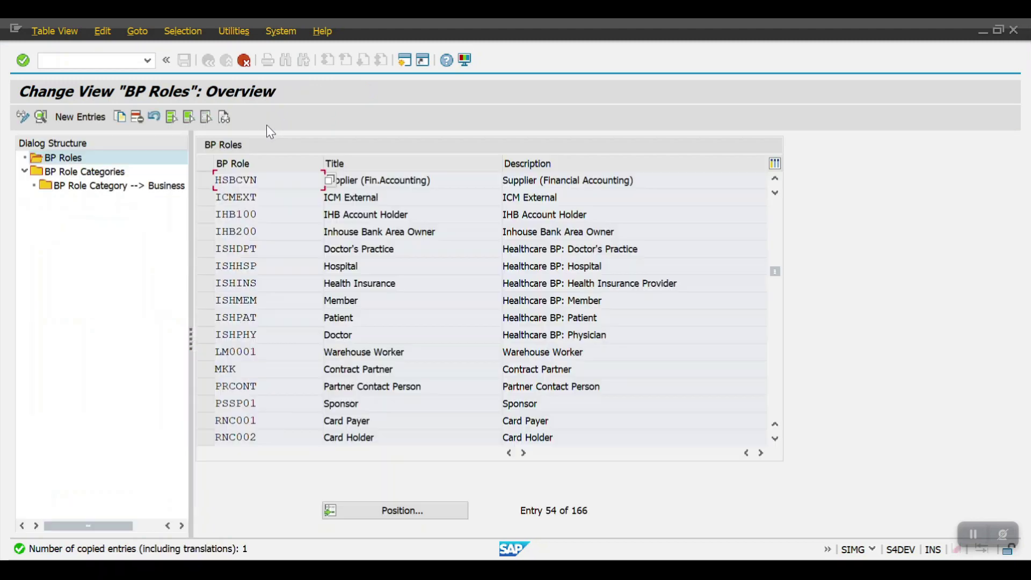
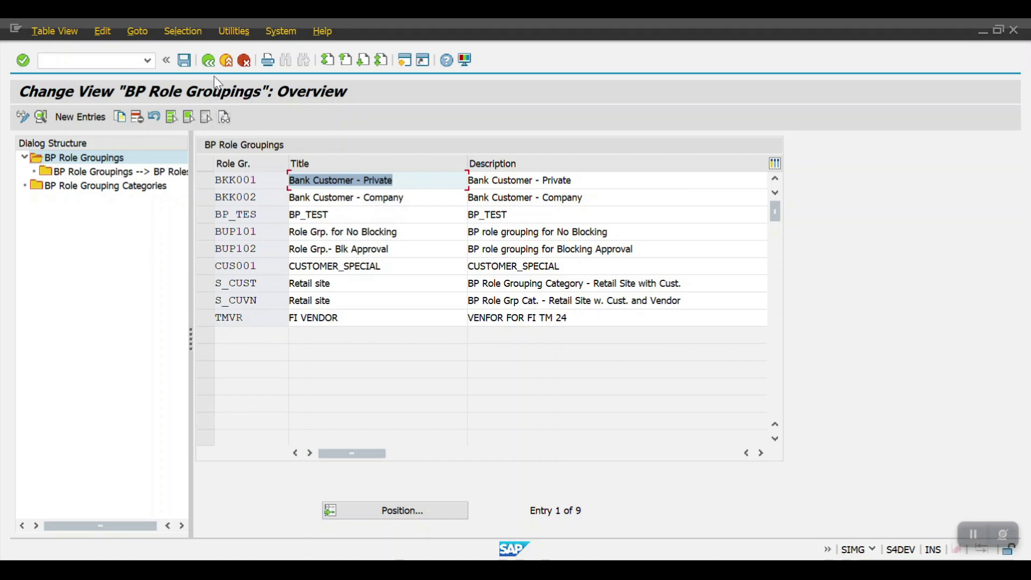
# - Leave the BP Role Groupings view and open Define Number Ranges under Number Ranges and Groupings in the implementation guide
pyautogui.click(206, 61)
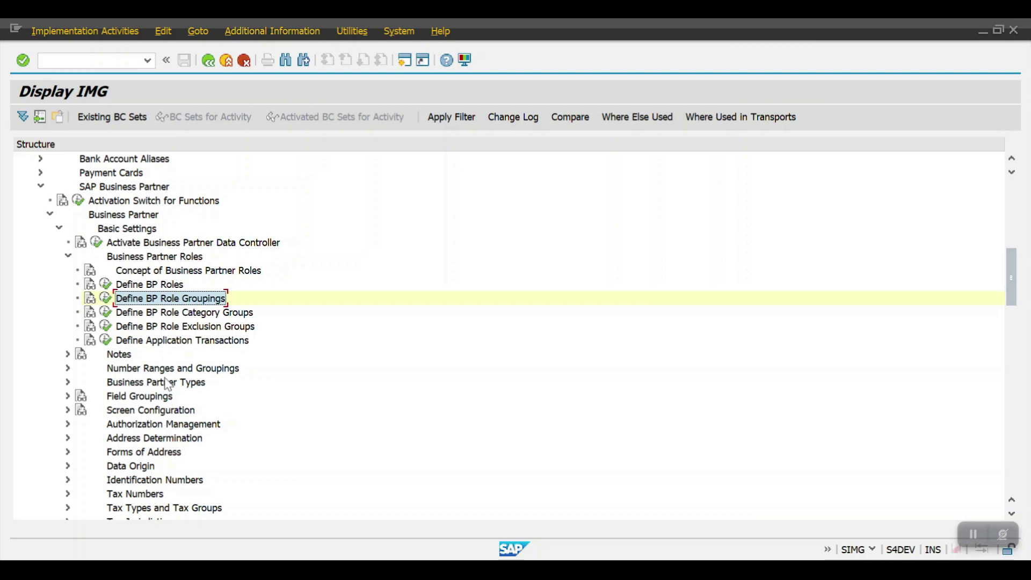
pyautogui.scroll(-2, 156, 412)
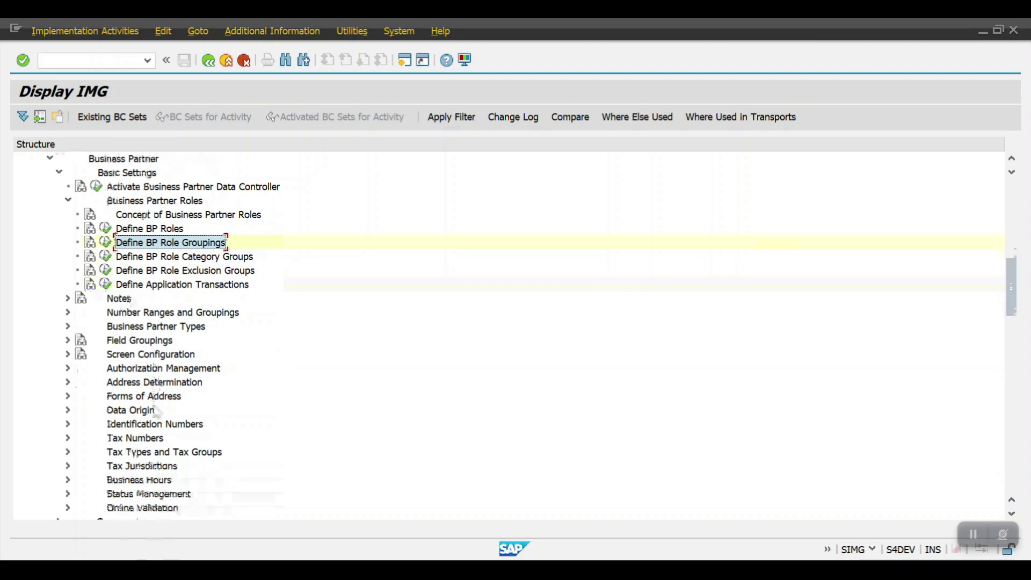
pyautogui.click(68, 312)
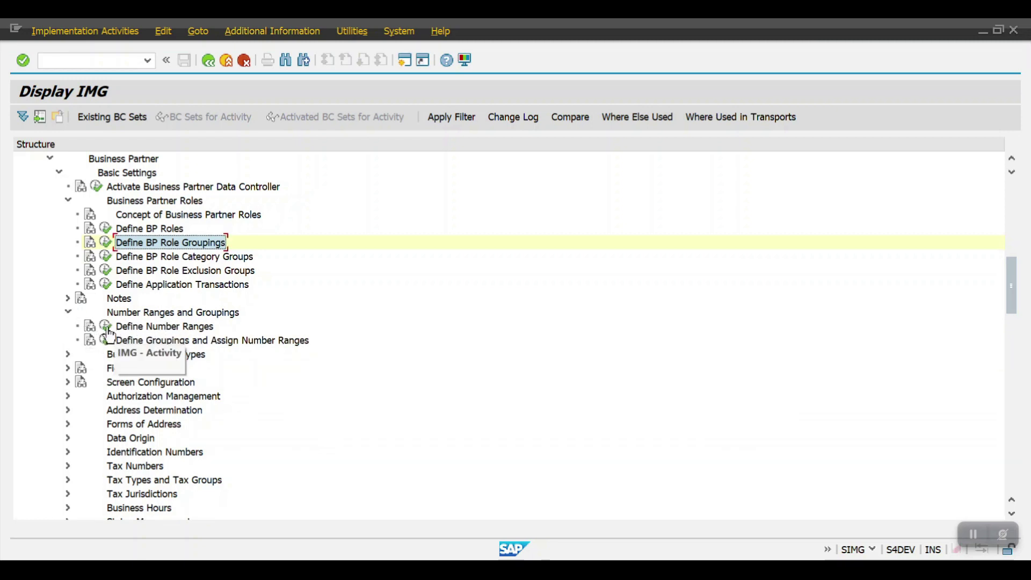
pyautogui.click(107, 329)
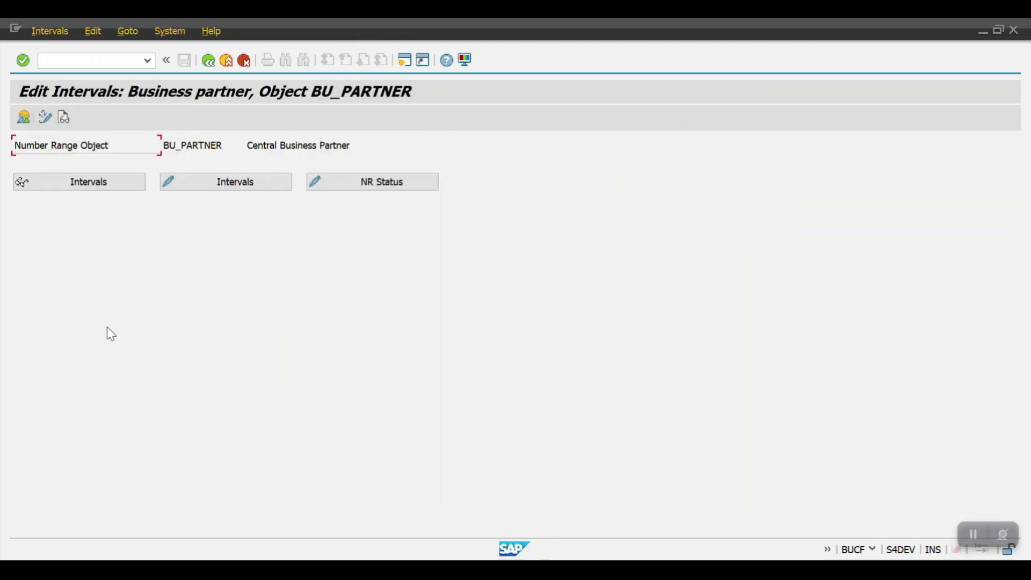
# - Check interval 22 in the business partner number range object BU_PARTNER, then return to the implementation guide
pyautogui.click(197, 186)
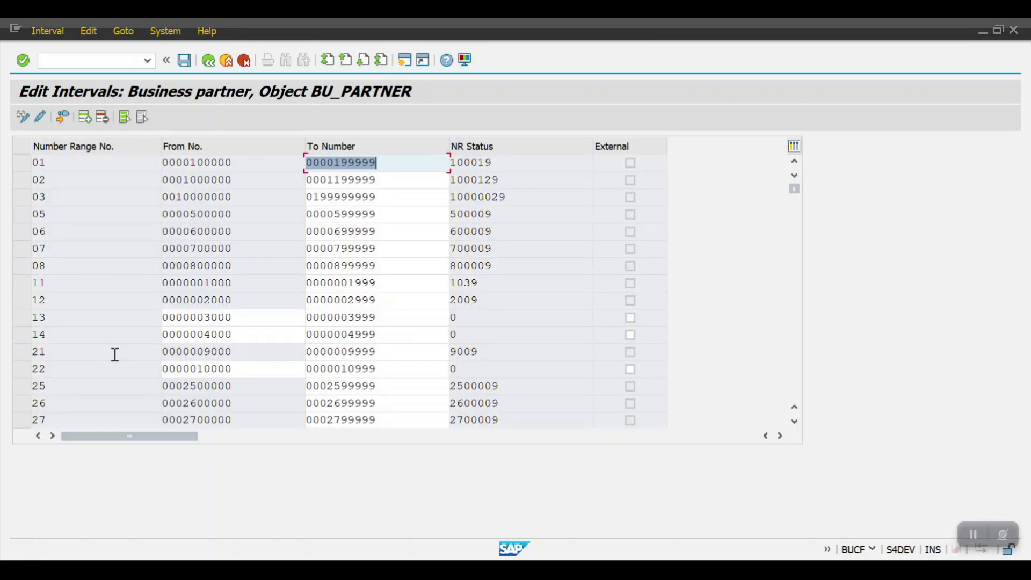
pyautogui.click(27, 370)
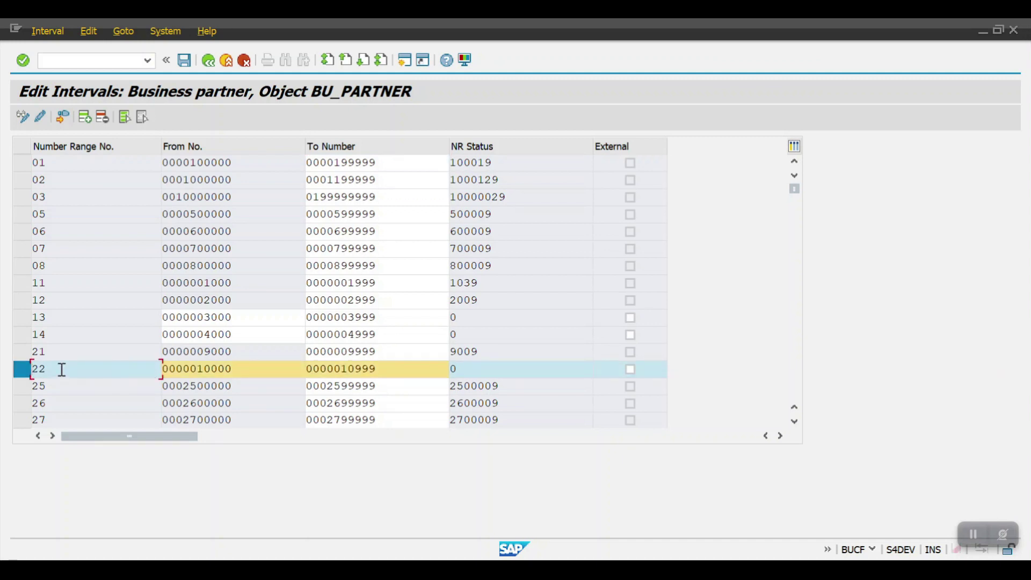
pyautogui.moveTo(244, 368); pyautogui.dragTo(204, 370)
pyautogui.click(464, 369)
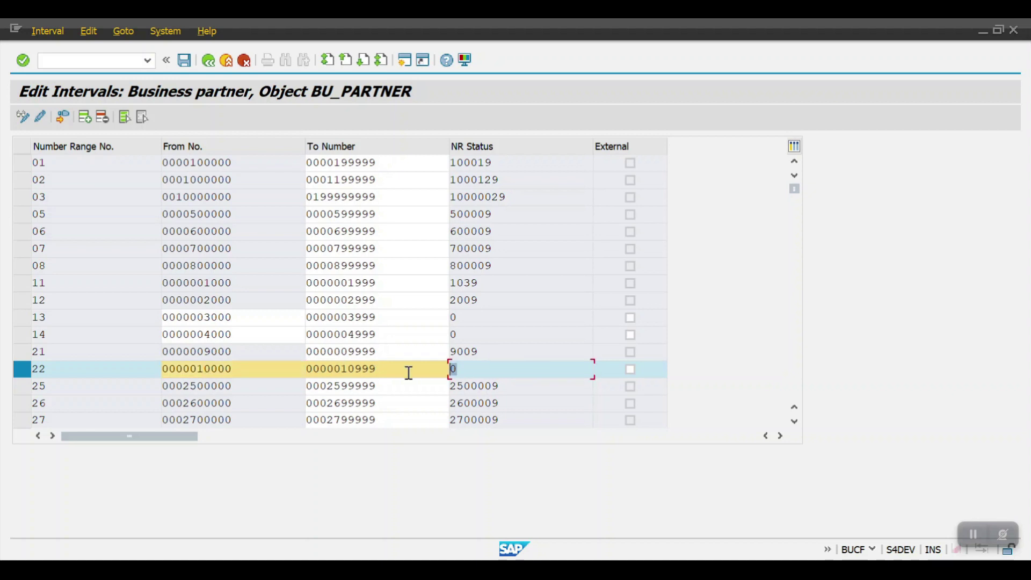
pyautogui.click(208, 61)
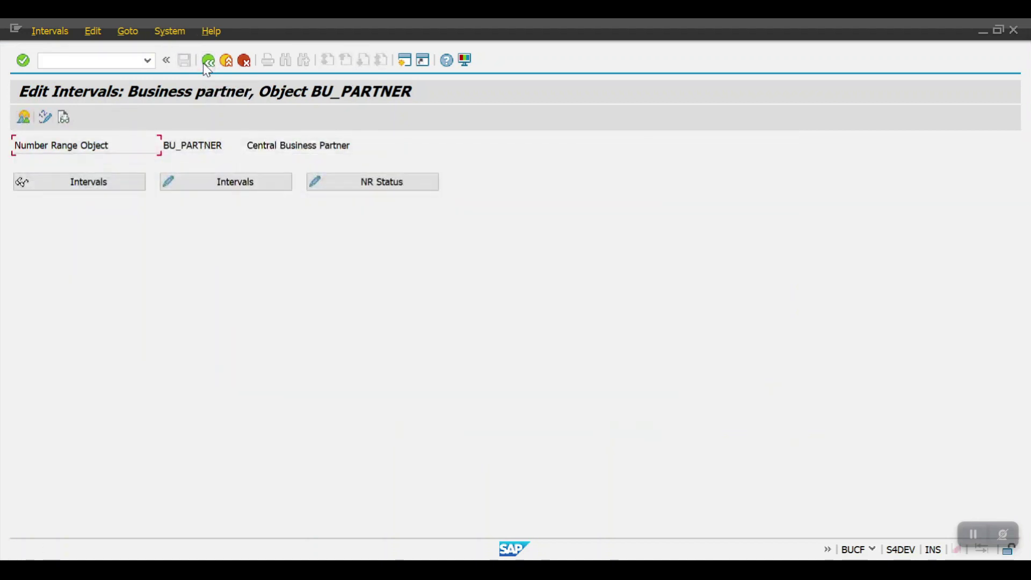
pyautogui.click(211, 181)
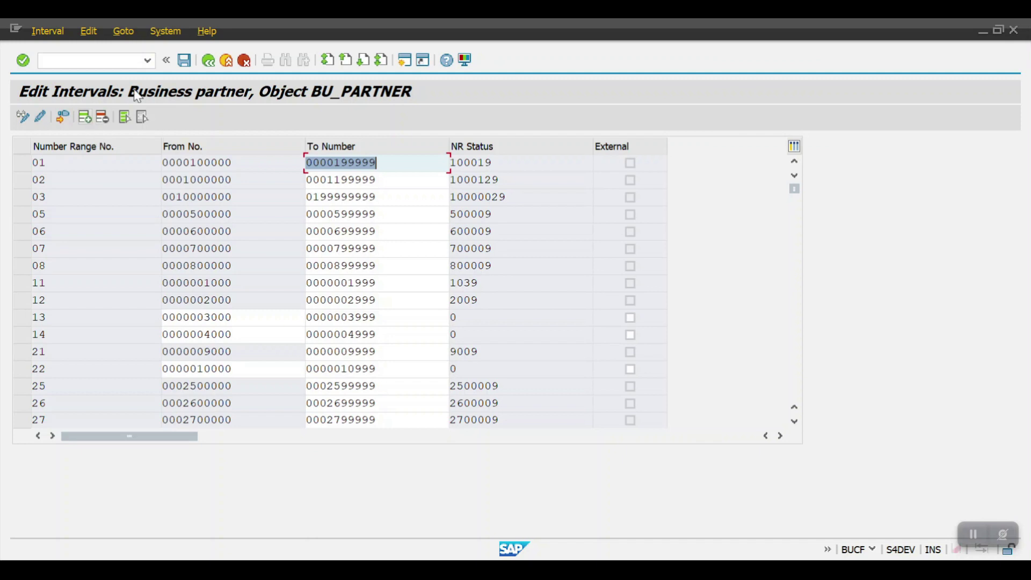
pyautogui.click(202, 65)
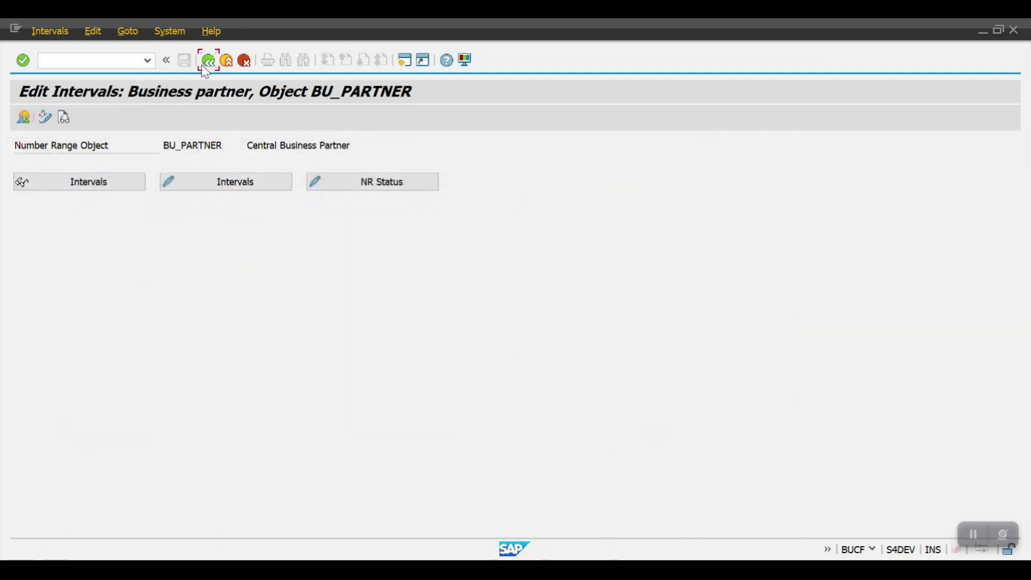
pyautogui.click(204, 67)
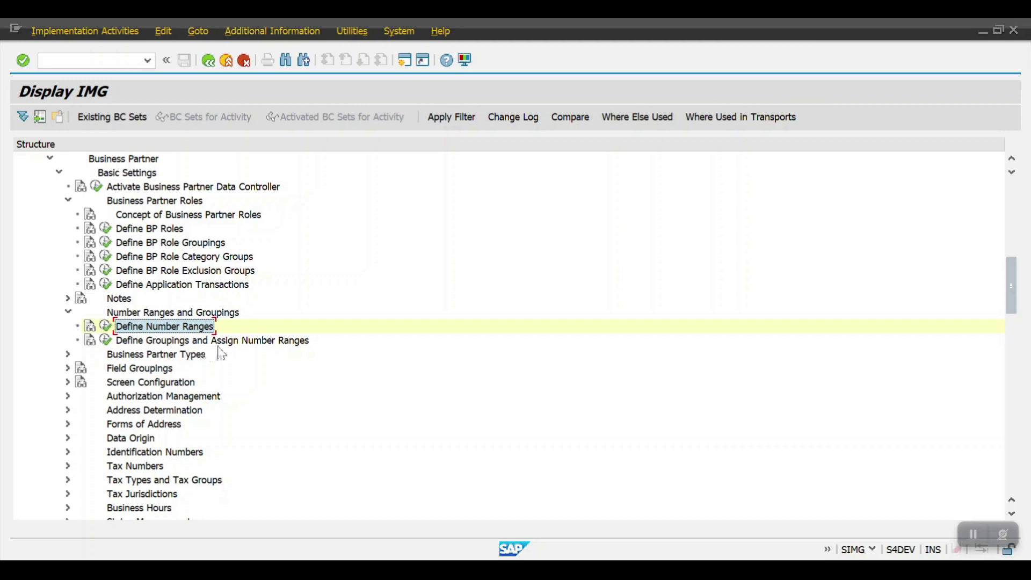
# - In Define Groupings and Assign Number Ranges, add grouping HSBC with short name HSBC VN GROUP and number range 22
pyautogui.click(106, 340)
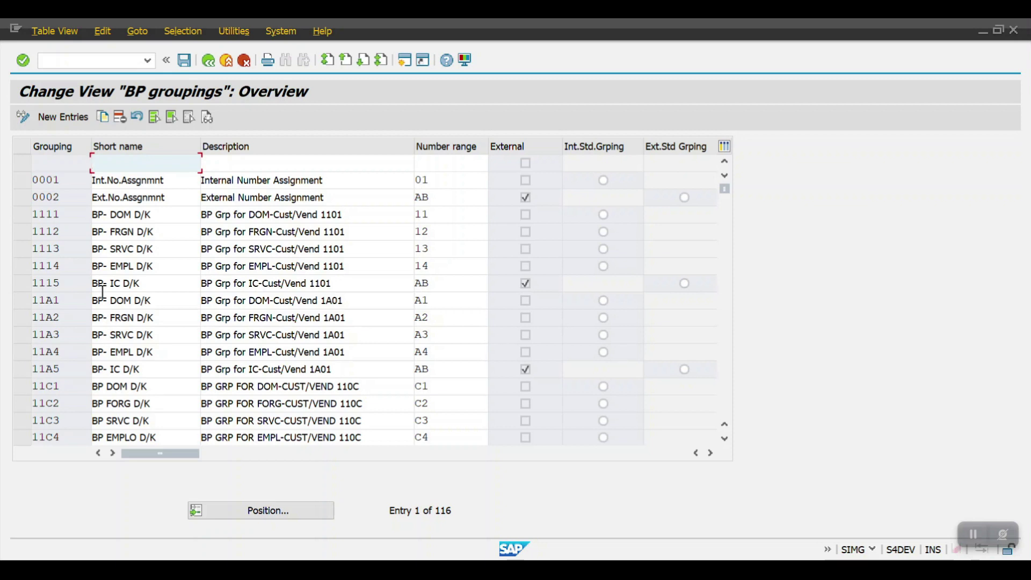
pyautogui.click(58, 120)
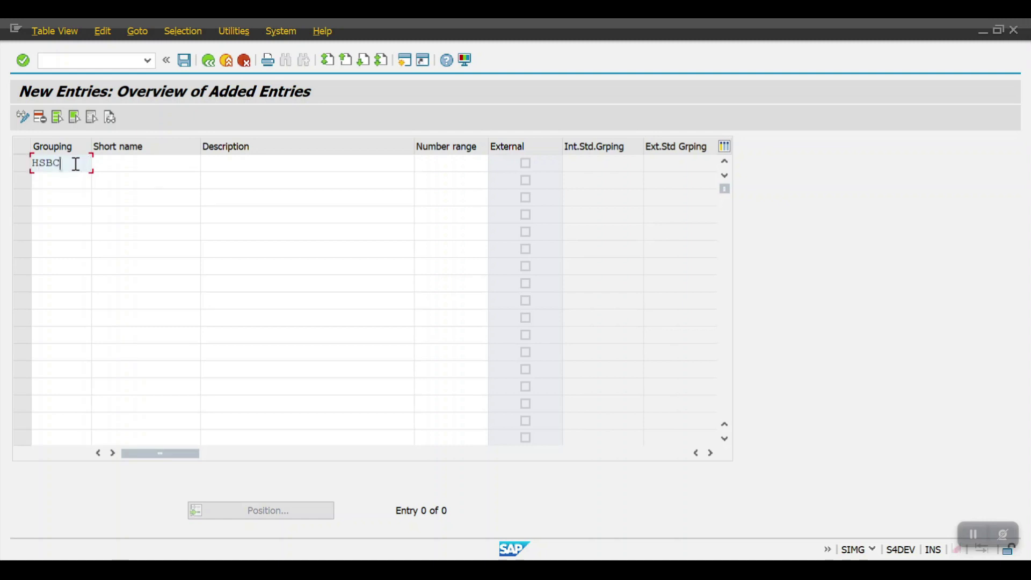
pyautogui.press('BackSpace')
pyautogui.press('BackSpace')
pyautogui.write('BC')
pyautogui.press('Tab')
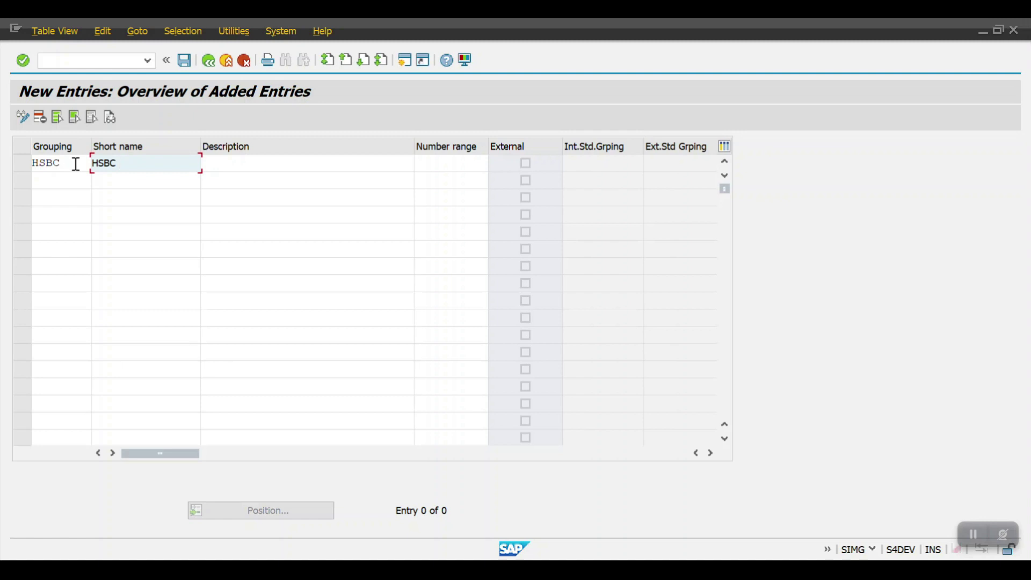
pyautogui.write('HSBC VN GROUP')
pyautogui.click(429, 165)
pyautogui.write('22')
pyautogui.press('Return')
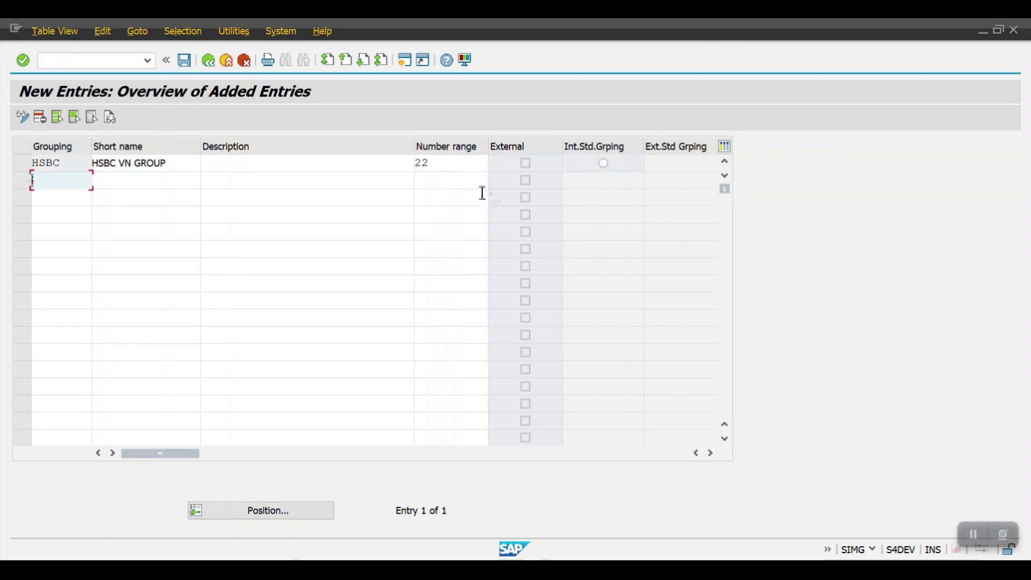
# - Save grouping HSBC to customizing request S4DK900755, shorten its short name to HSBC GROUP, and return to the implementation guide
pyautogui.click(185, 59)
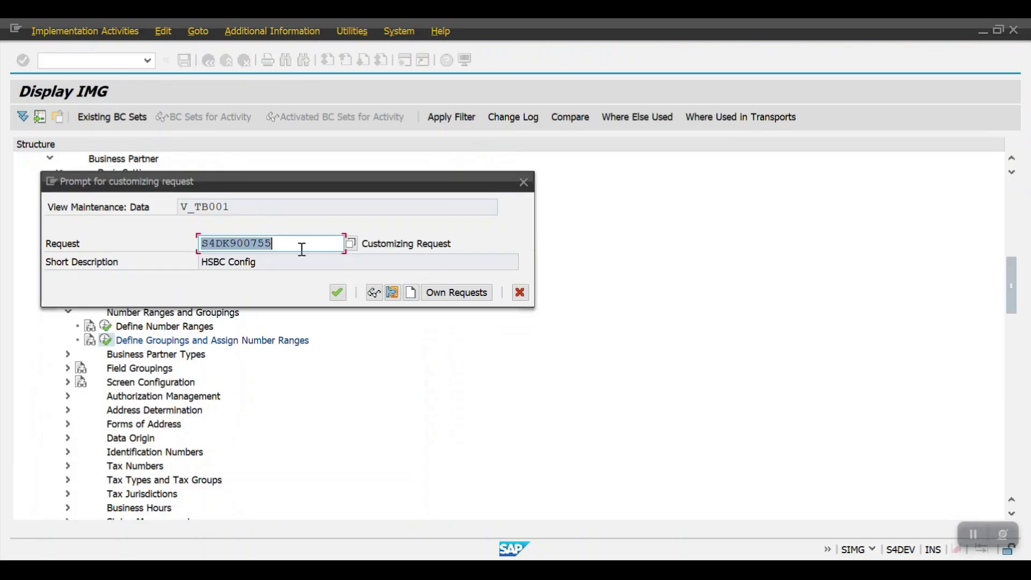
pyautogui.click(337, 293)
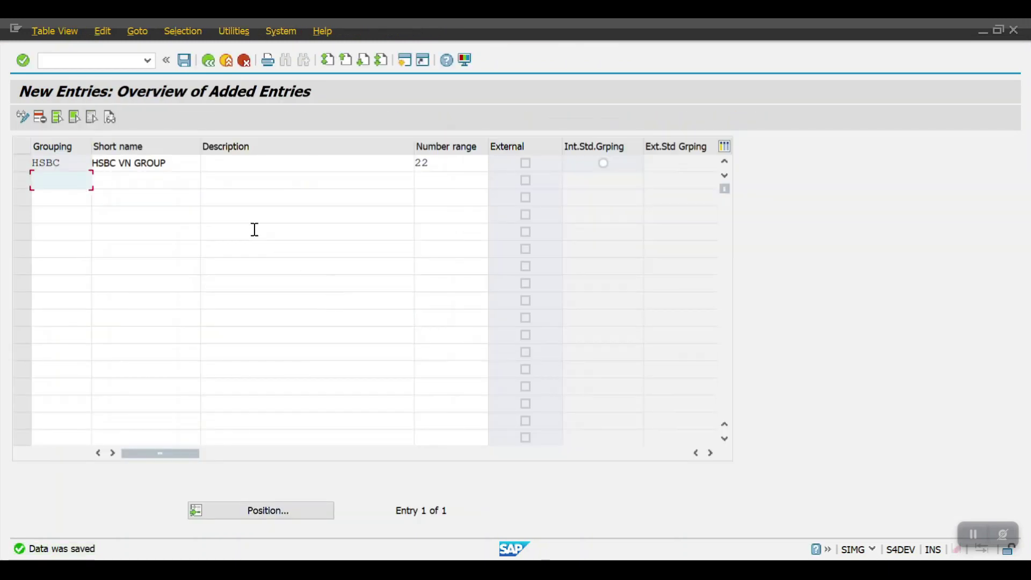
pyautogui.click(131, 162)
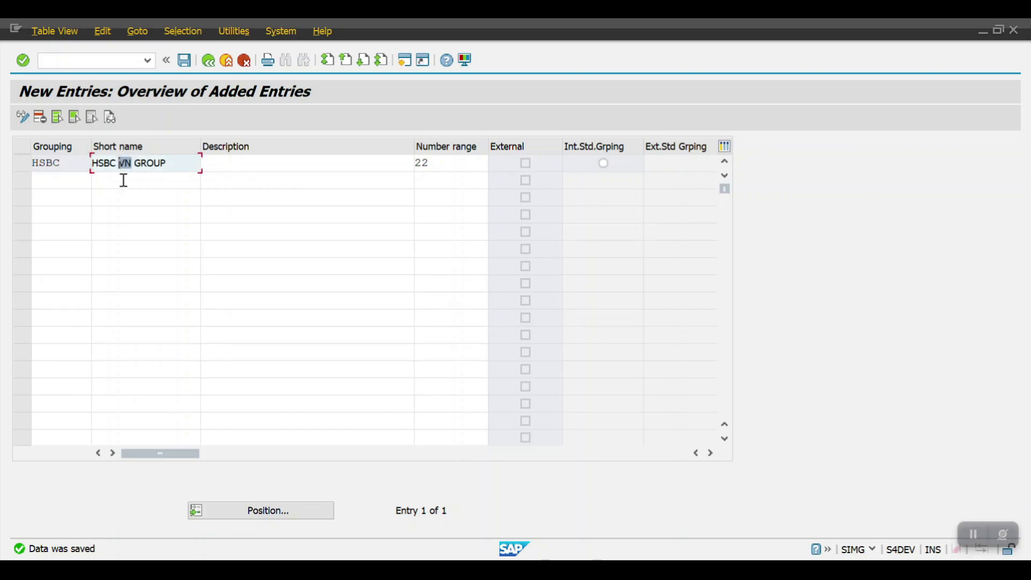
pyautogui.press('Delete')
pyautogui.click(184, 61)
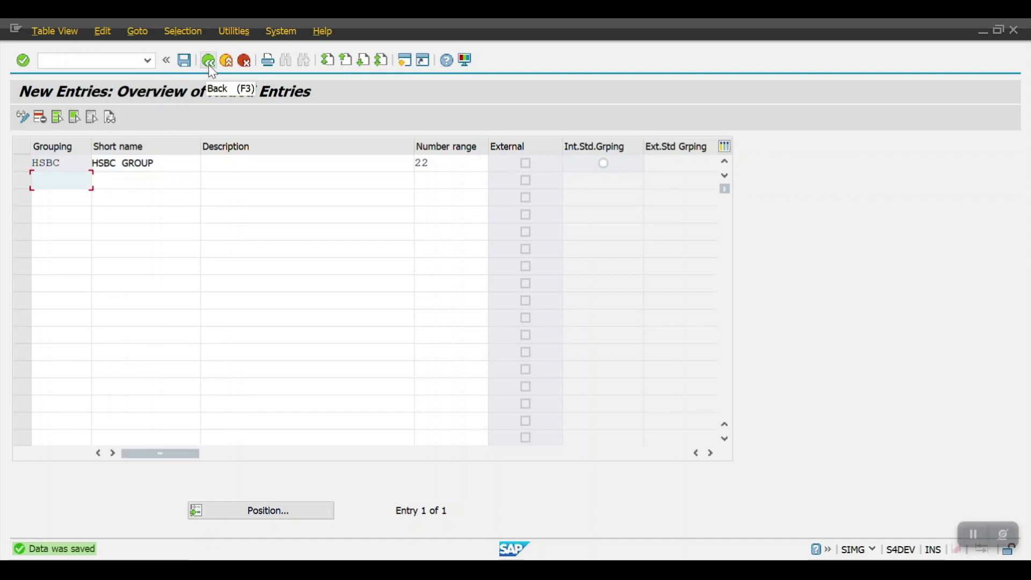
pyautogui.click(208, 64)
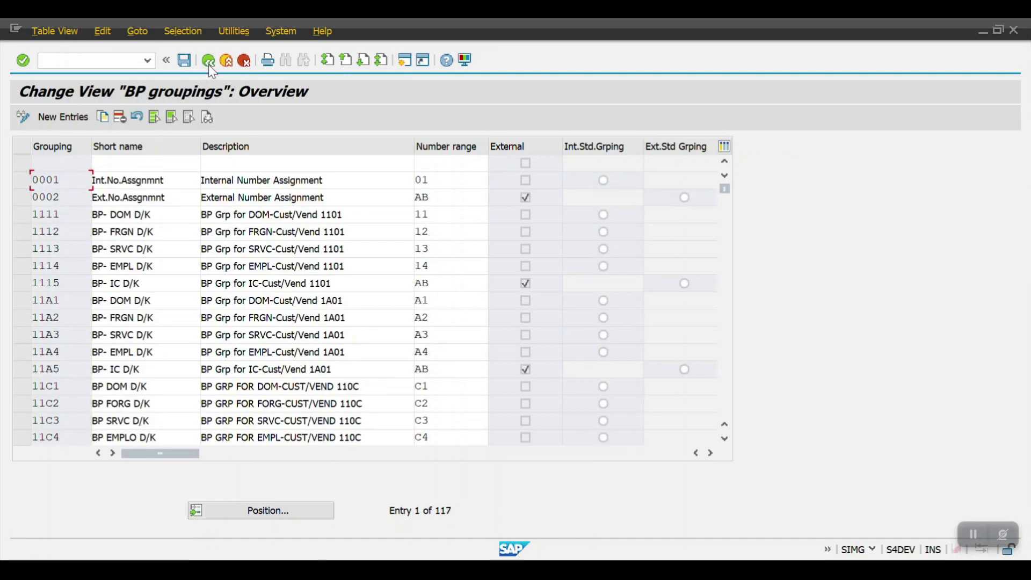
pyautogui.click(208, 64)
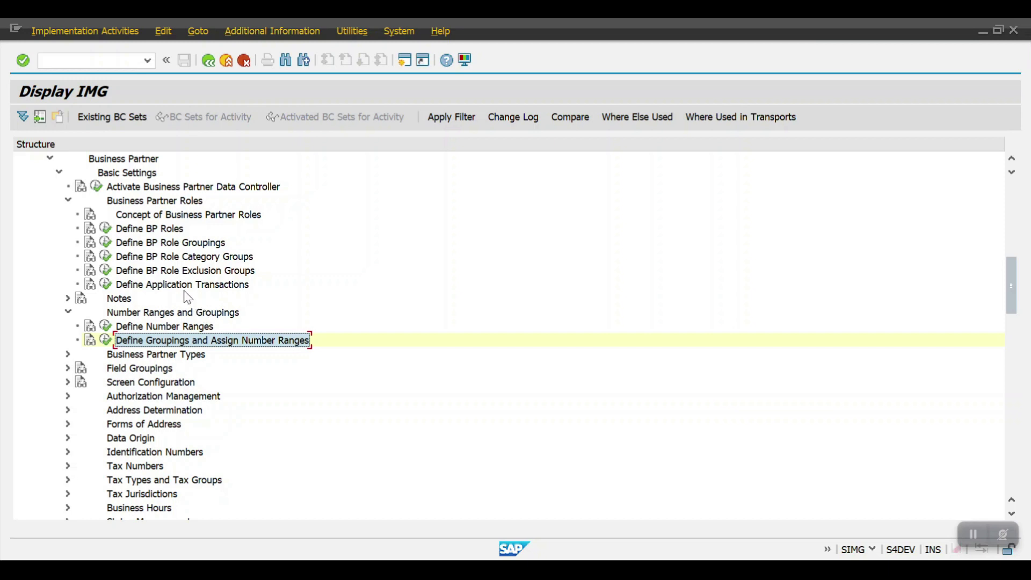
# - Collapse Business Partner and SAP Business Partner in the implementation guide and examine their path under Cross-Application Components
pyautogui.scroll(1, 83, 215)
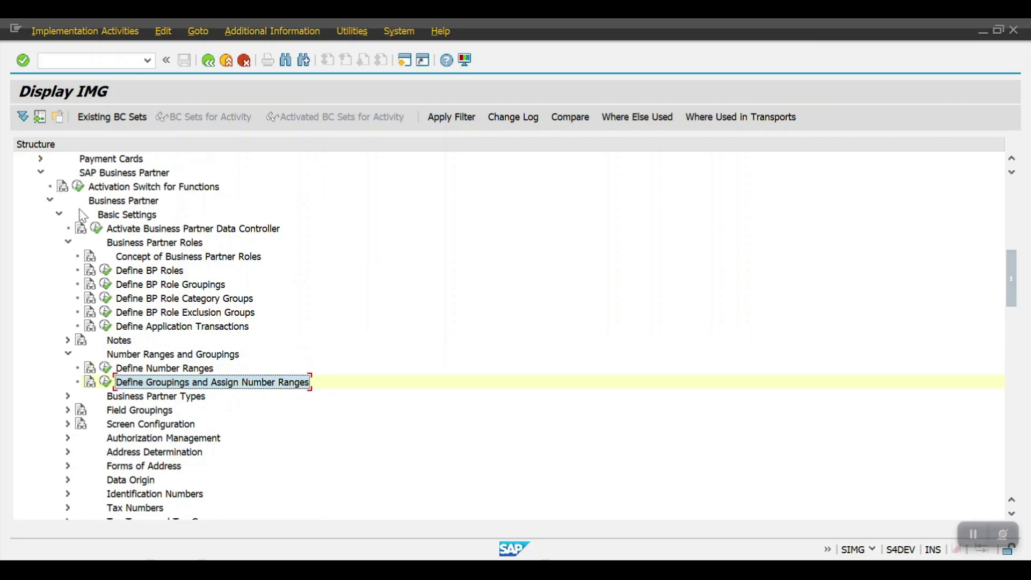
pyautogui.click(50, 200)
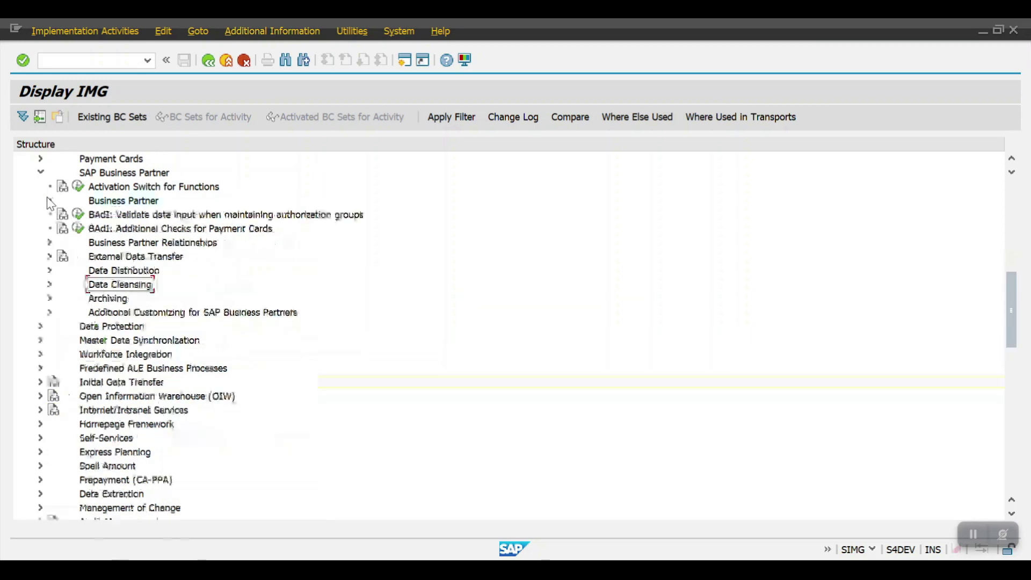
pyautogui.scroll(1, 61, 231)
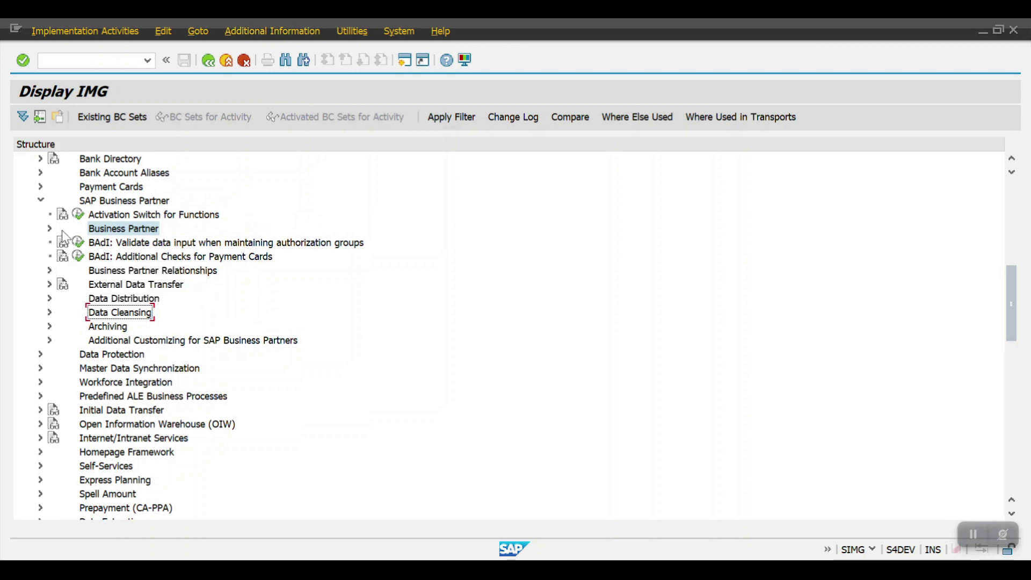
pyautogui.click(40, 200)
pyautogui.scroll(1, 63, 257)
pyautogui.scroll(1, 66, 263)
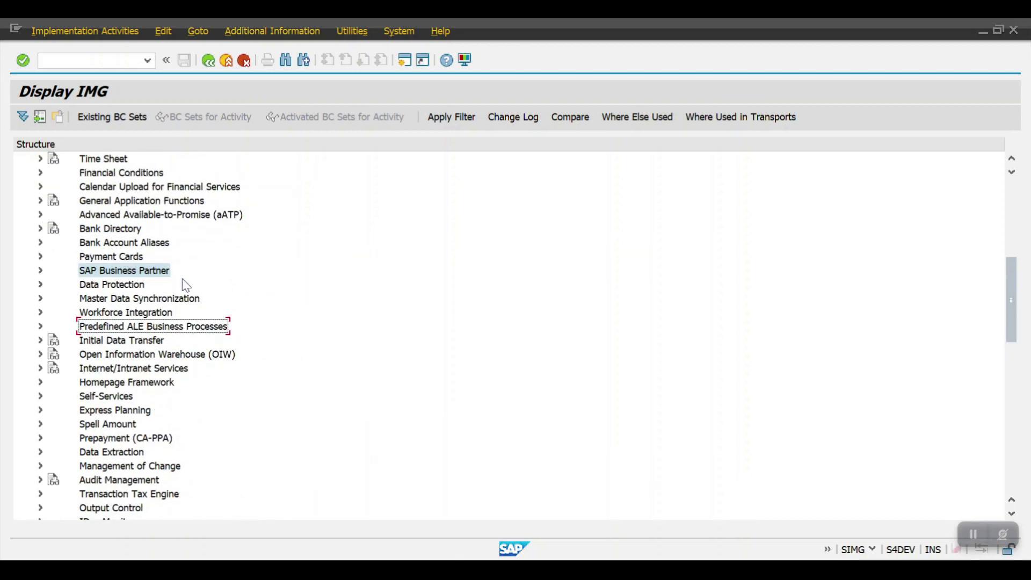
pyautogui.scroll(4, 174, 289)
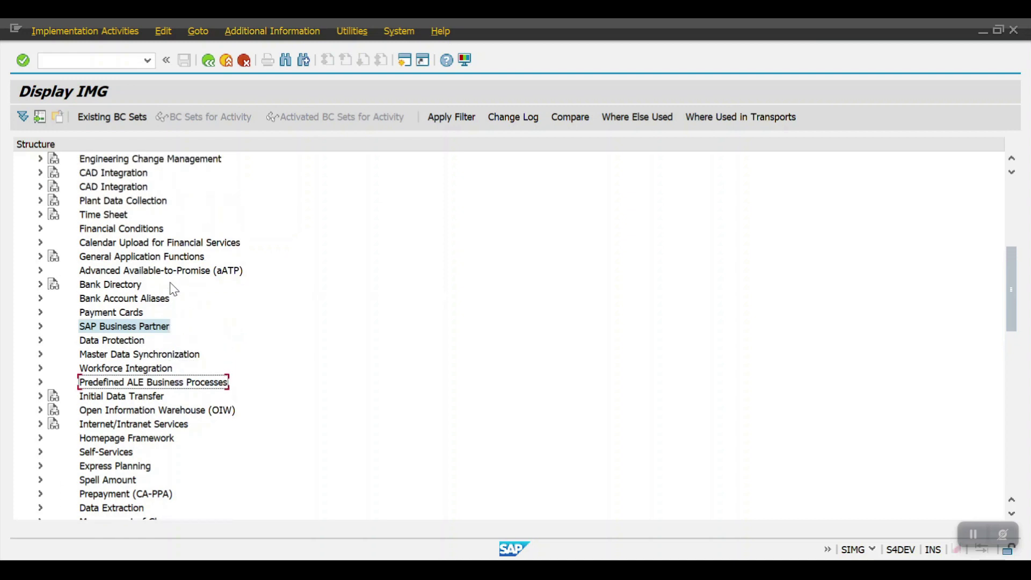
pyautogui.scroll(2, 174, 289)
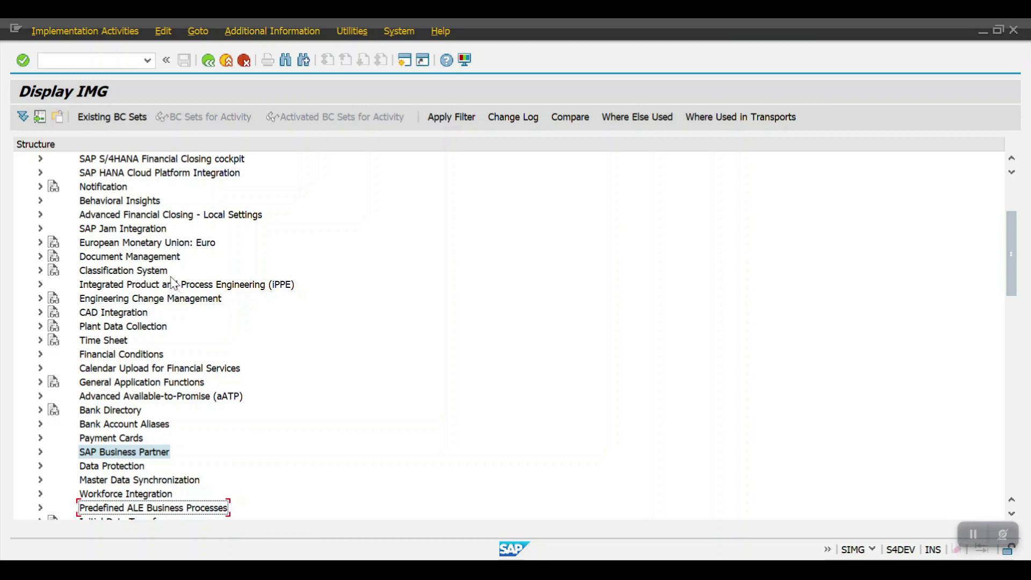
pyautogui.scroll(2, 173, 282)
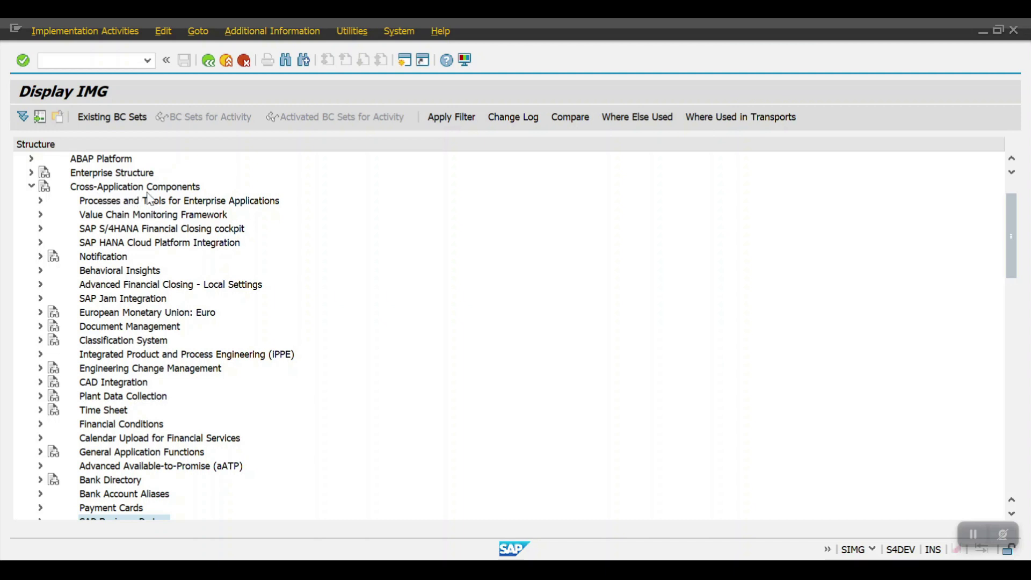
pyautogui.scroll(-2, 135, 269)
pyautogui.scroll(-3, 135, 266)
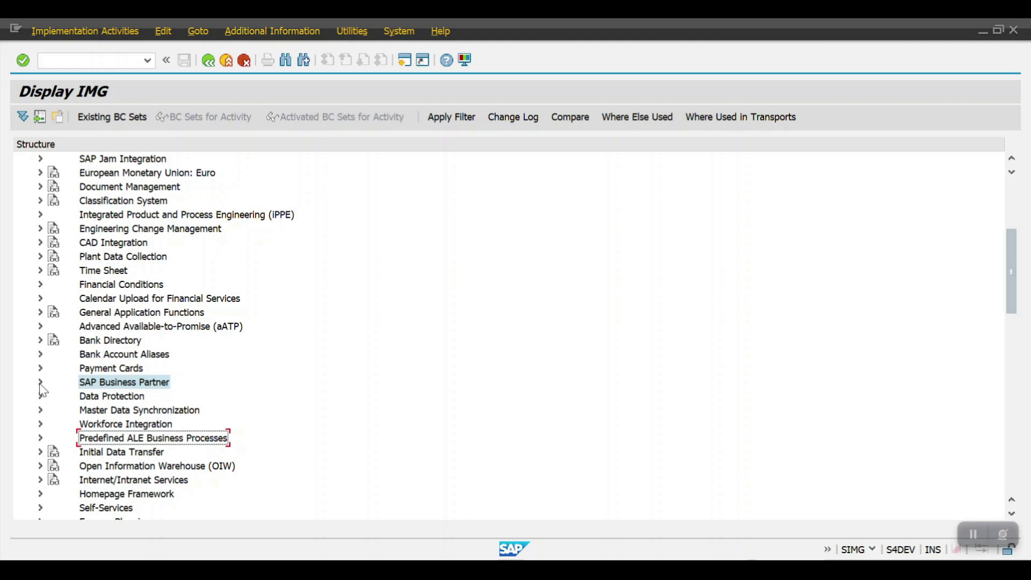
# - Expand SAP Business Partner and its Business Partner node, and collapse the Basic Settings branch with its subnodes
pyautogui.click(39, 383)
pyautogui.scroll(-3, 157, 358)
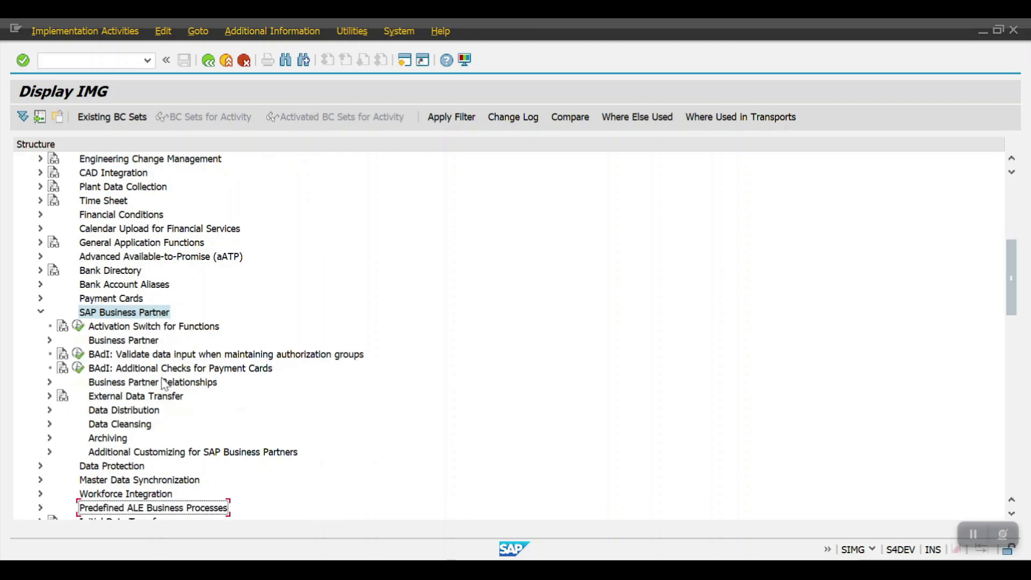
pyautogui.click(50, 340)
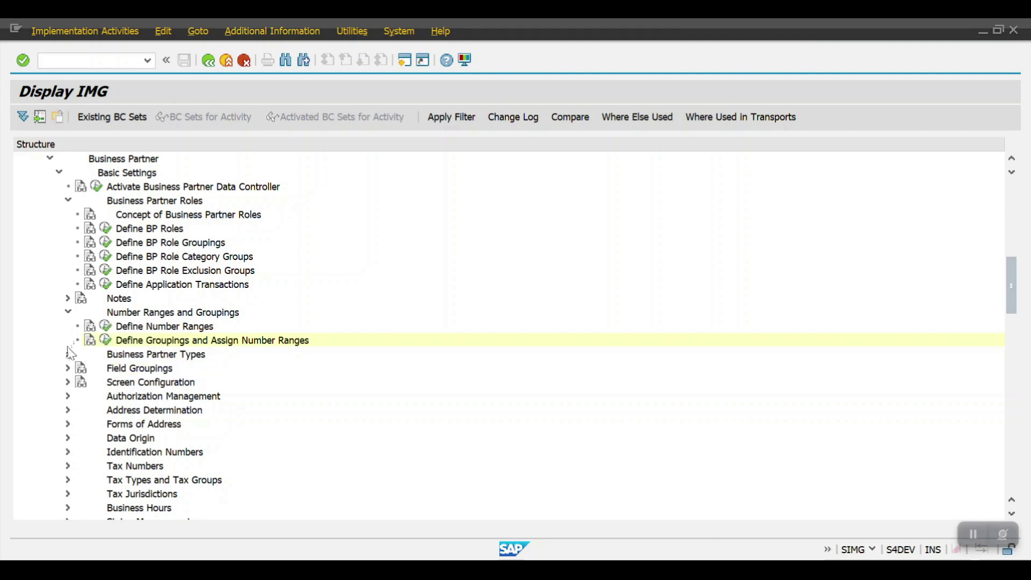
pyautogui.click(69, 312)
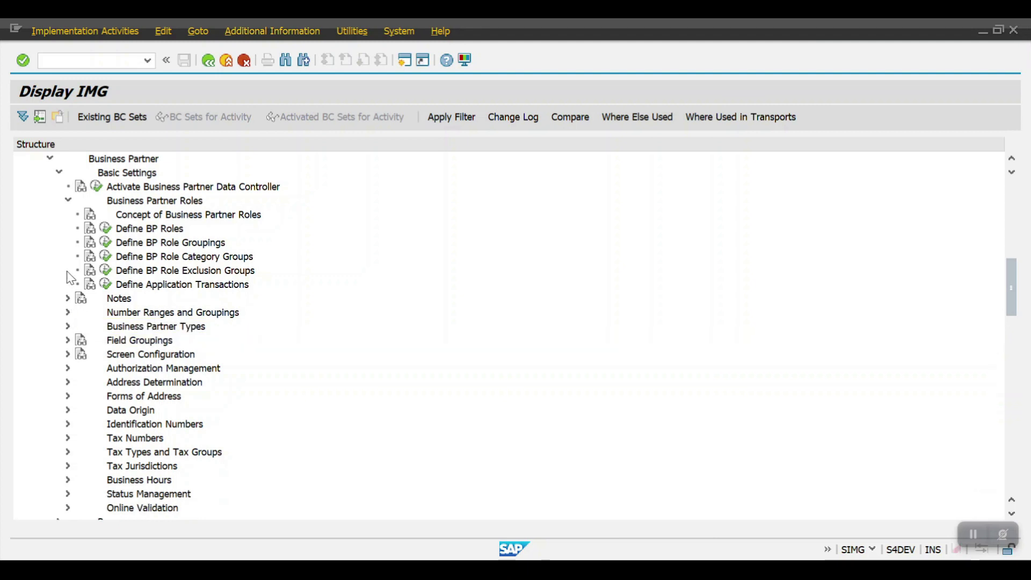
pyautogui.click(68, 201)
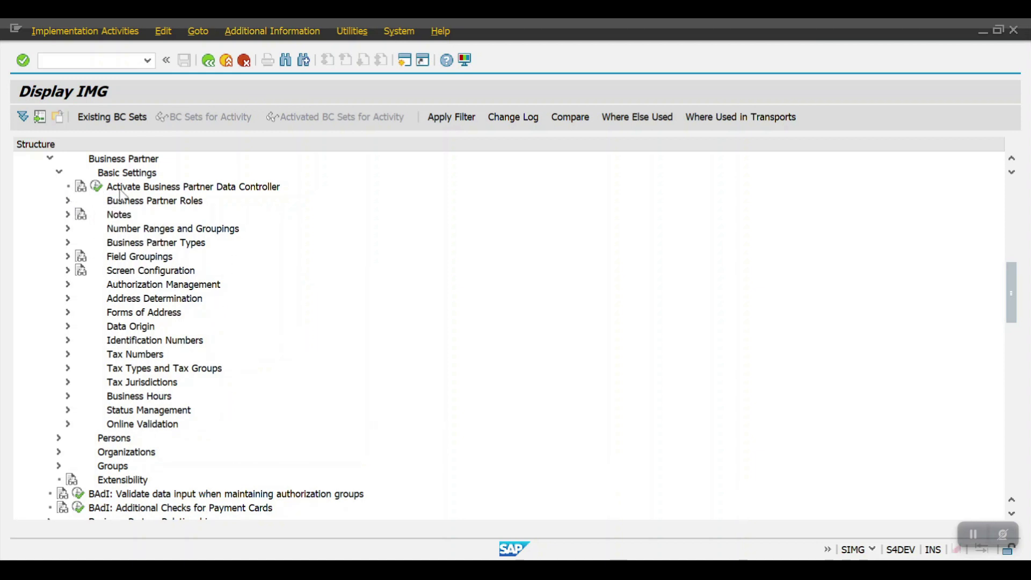
pyautogui.scroll(1, 133, 387)
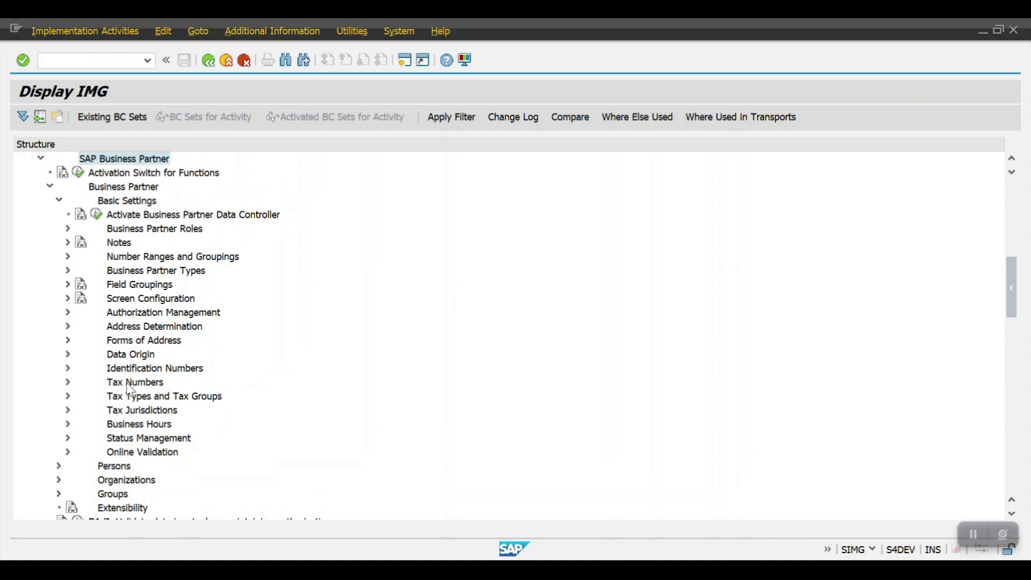
pyautogui.click(59, 201)
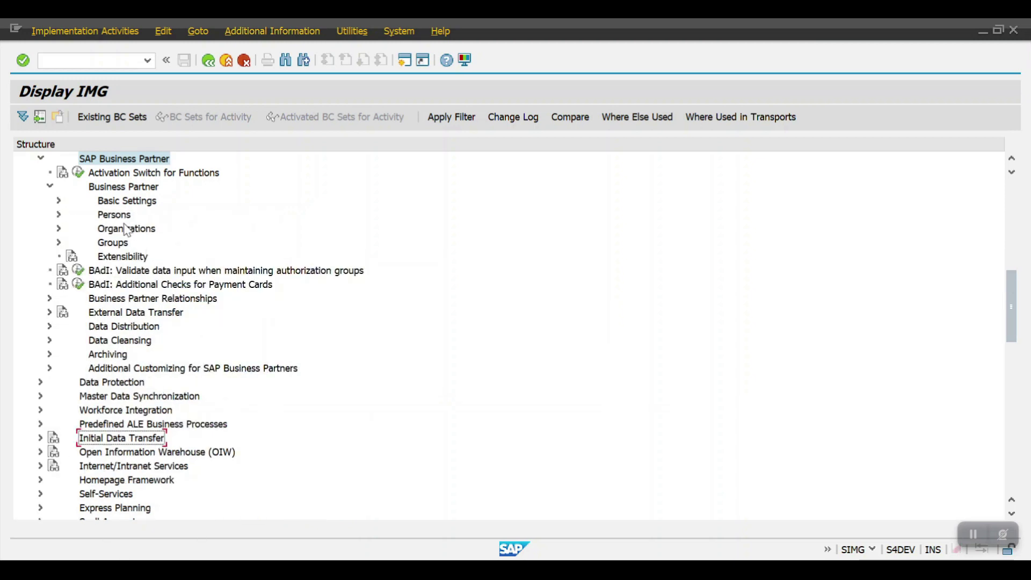
# - Expand Master Data Synchronization and look through its Synchronization Control and Synchronization of Mass Data nodes
pyautogui.click(100, 401)
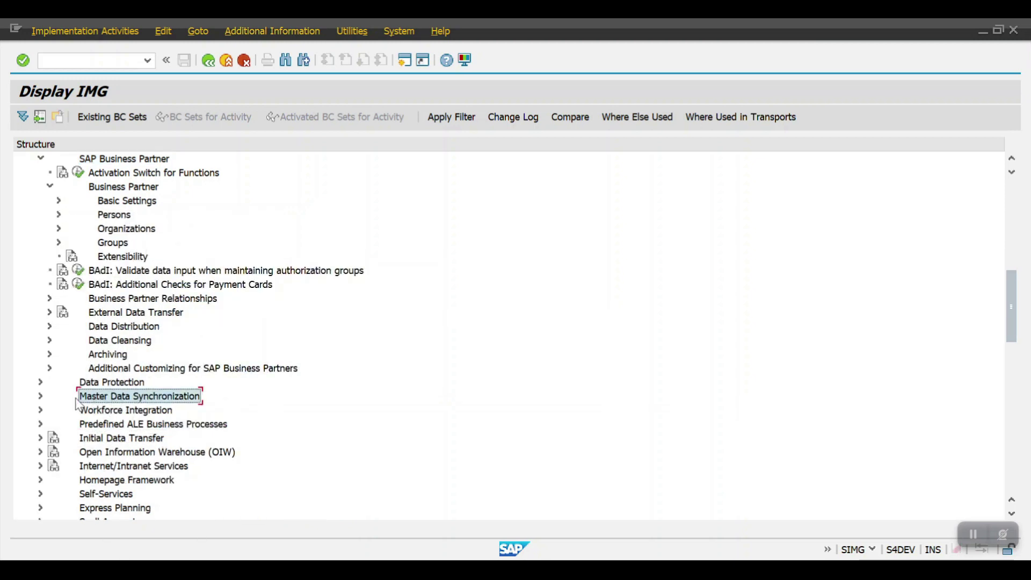
pyautogui.click(40, 396)
pyautogui.scroll(-1, 171, 364)
pyautogui.scroll(-1, 171, 364)
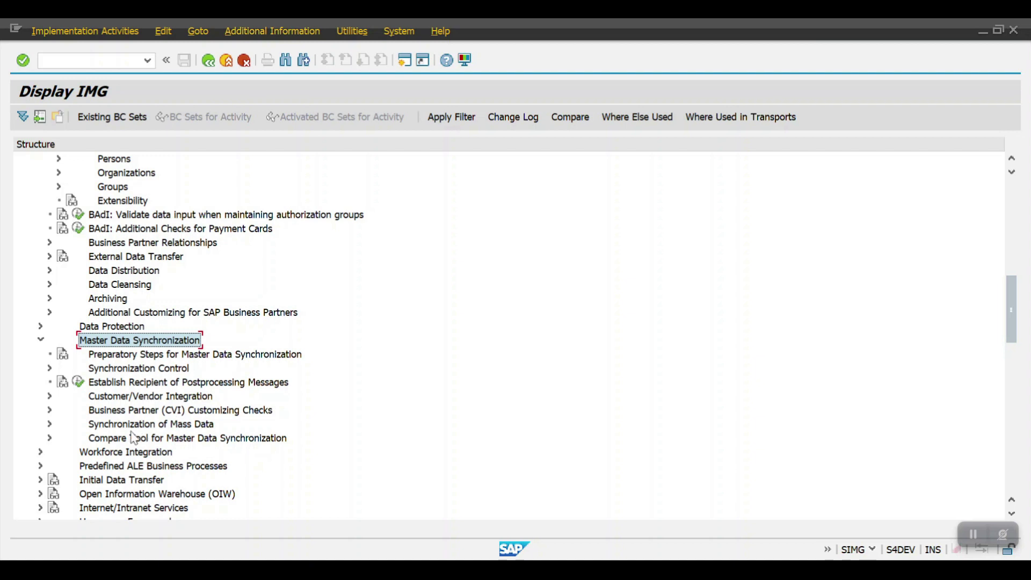
pyautogui.click(50, 426)
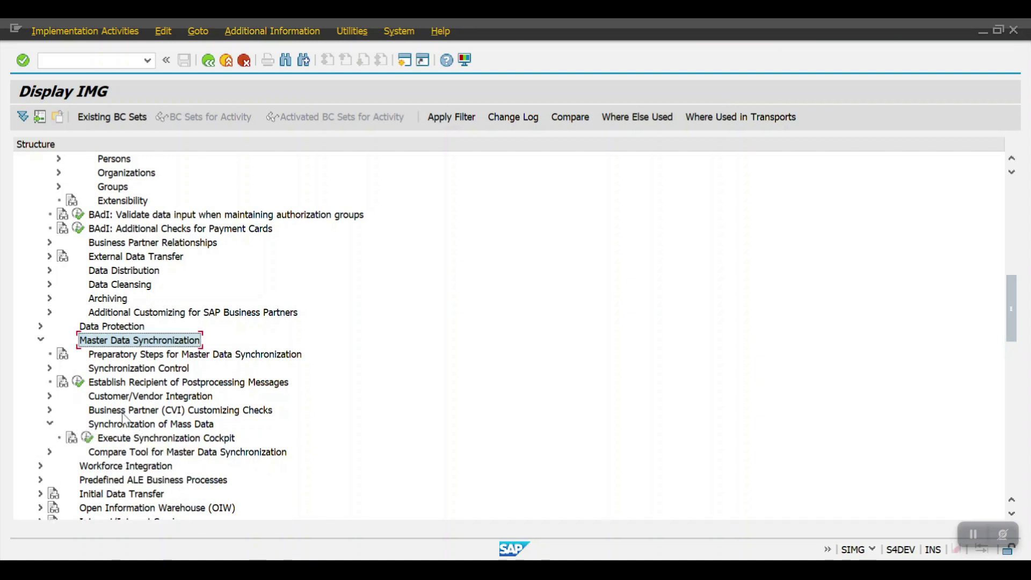
pyautogui.scroll(-1, 144, 417)
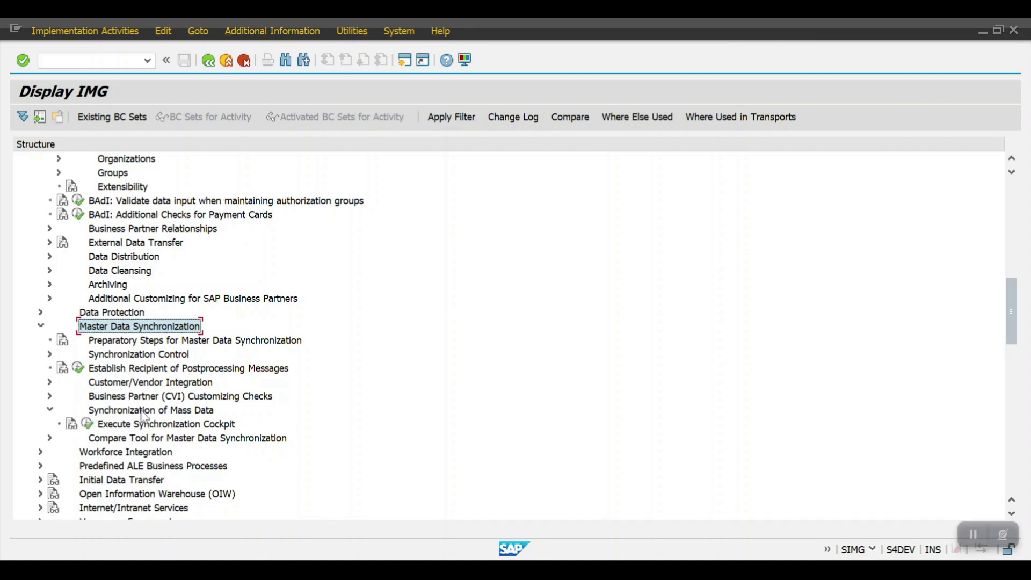
pyautogui.click(51, 354)
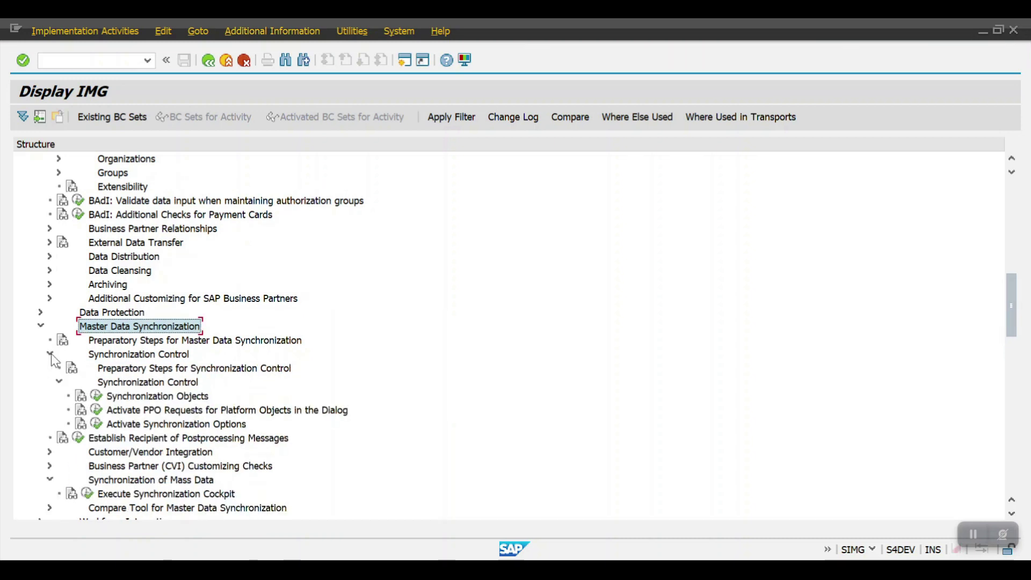
pyautogui.click(60, 381)
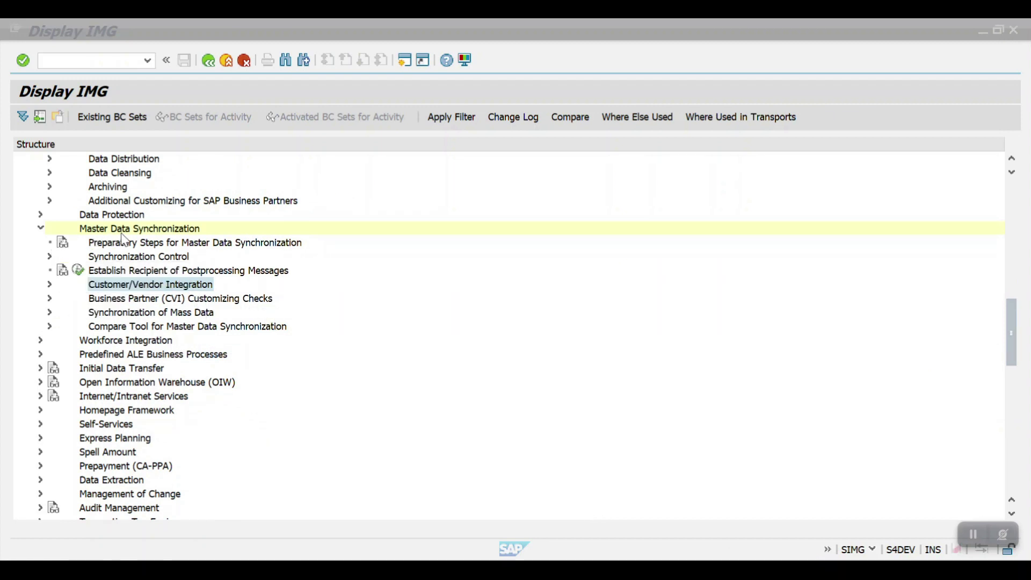
pyautogui.click(50, 258)
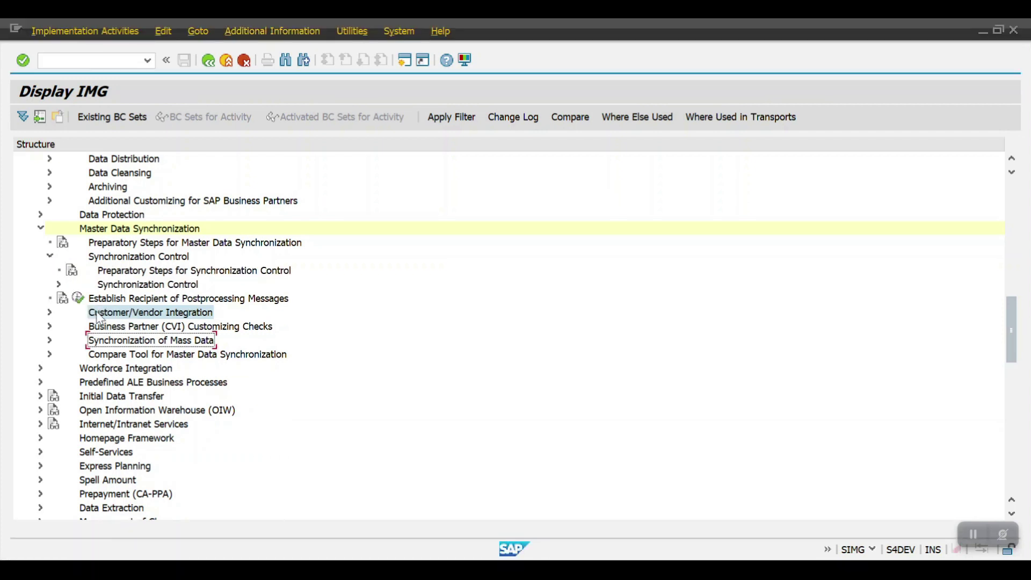
# - Expand Customer/Vendor Integration through Business Partner Settings and Settings for Vendor Integration to Field Assignment for Vendor Integration
pyautogui.click(49, 313)
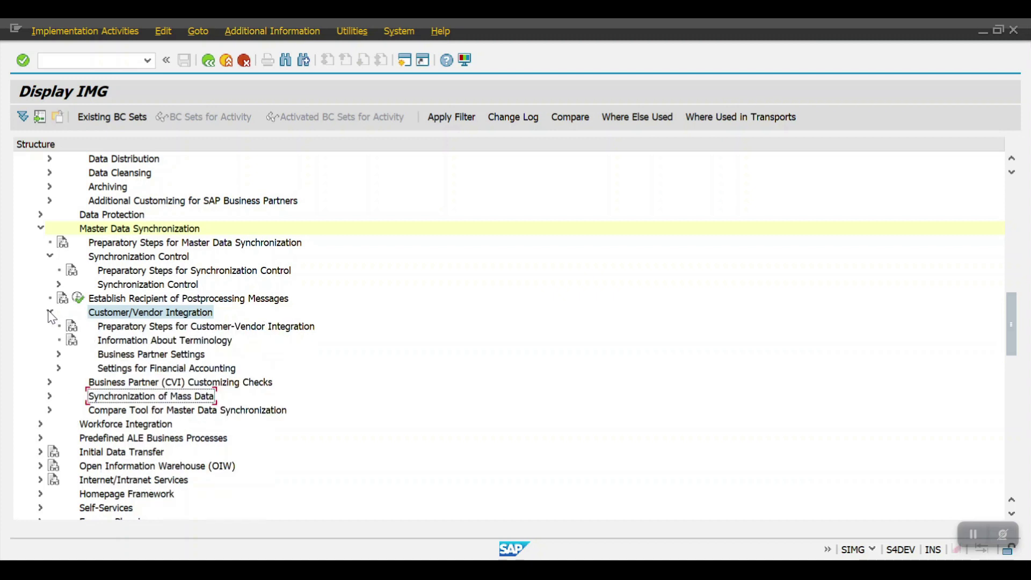
pyautogui.click(57, 354)
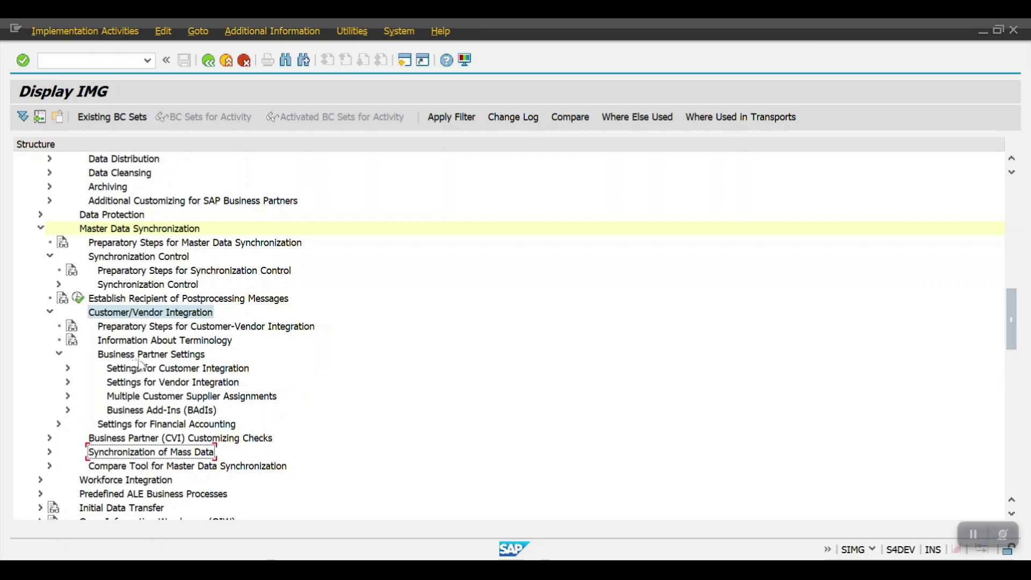
pyautogui.click(133, 386)
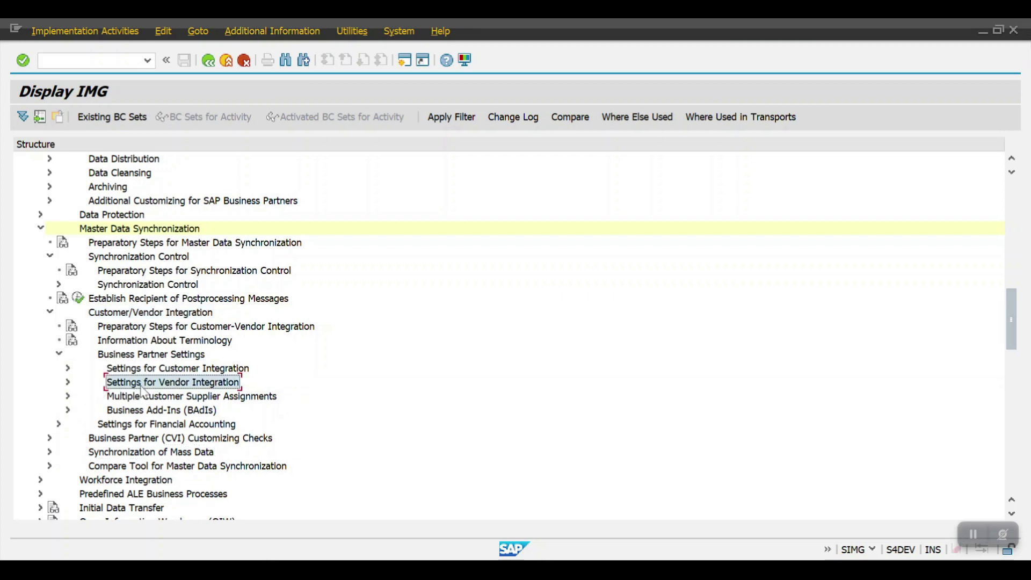
pyautogui.click(66, 383)
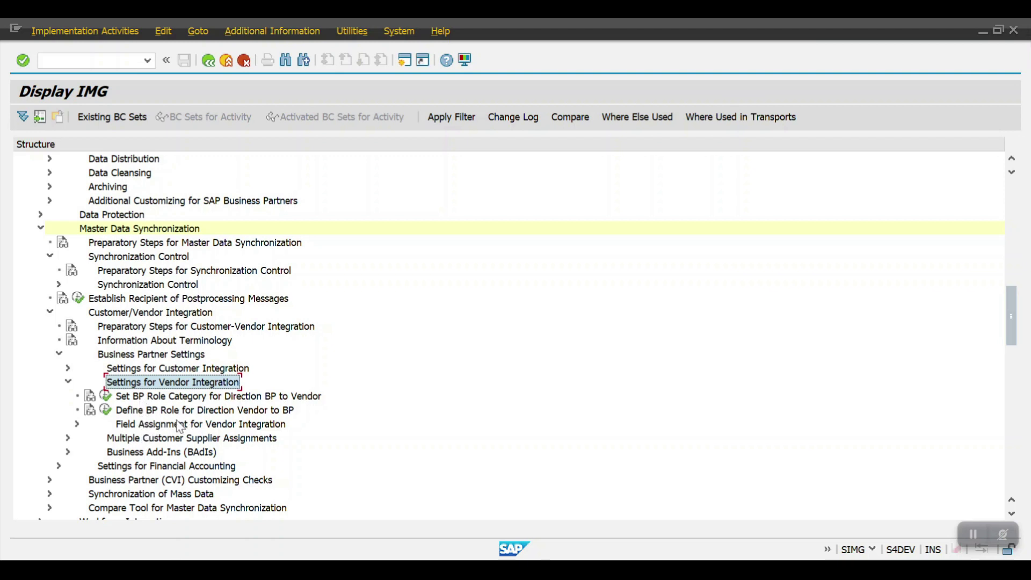
pyautogui.click(77, 425)
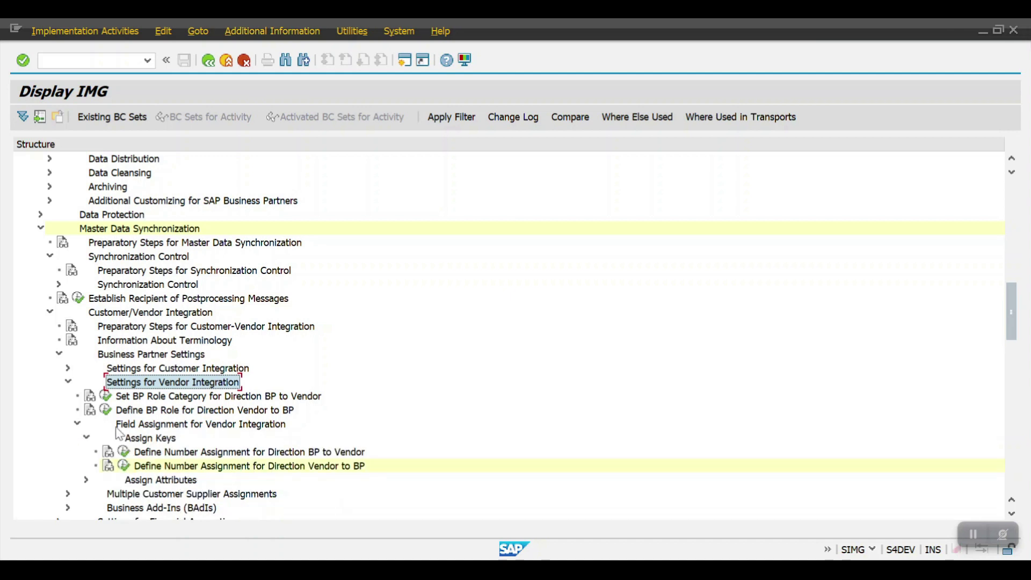
# - In Define Number Assignment for Direction BP to Vendor, add a new entry for business partner grouping HSBC
pyautogui.click(106, 450)
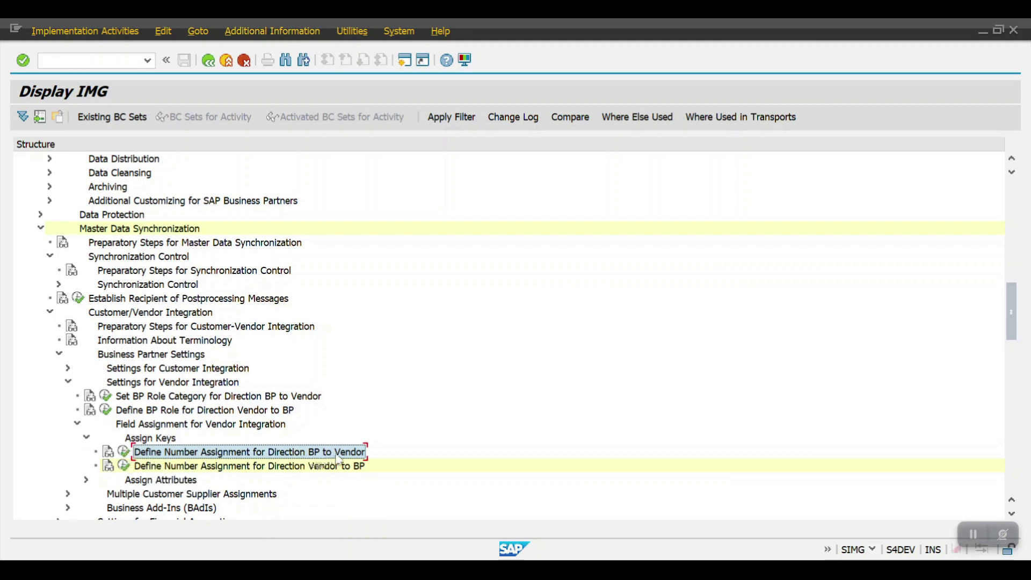
pyautogui.click(127, 456)
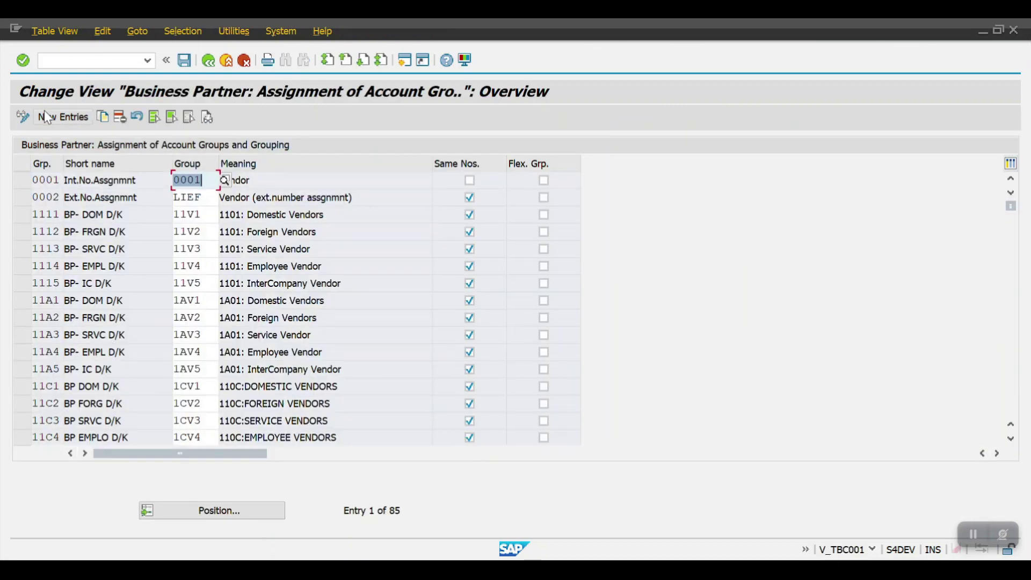
pyautogui.click(48, 118)
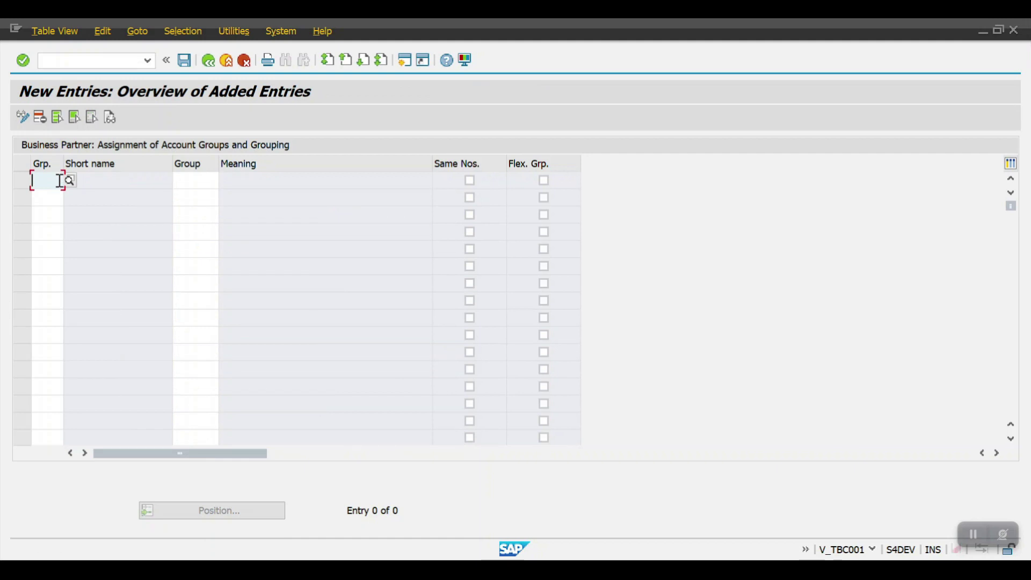
pyautogui.click(69, 179)
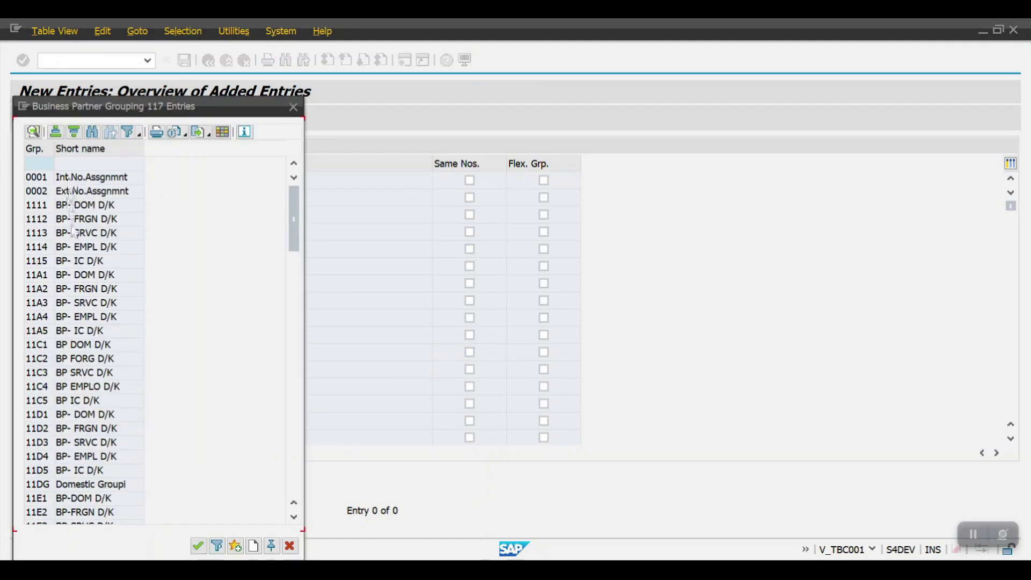
pyautogui.scroll(-3, 86, 314)
pyautogui.scroll(-20, 88, 317)
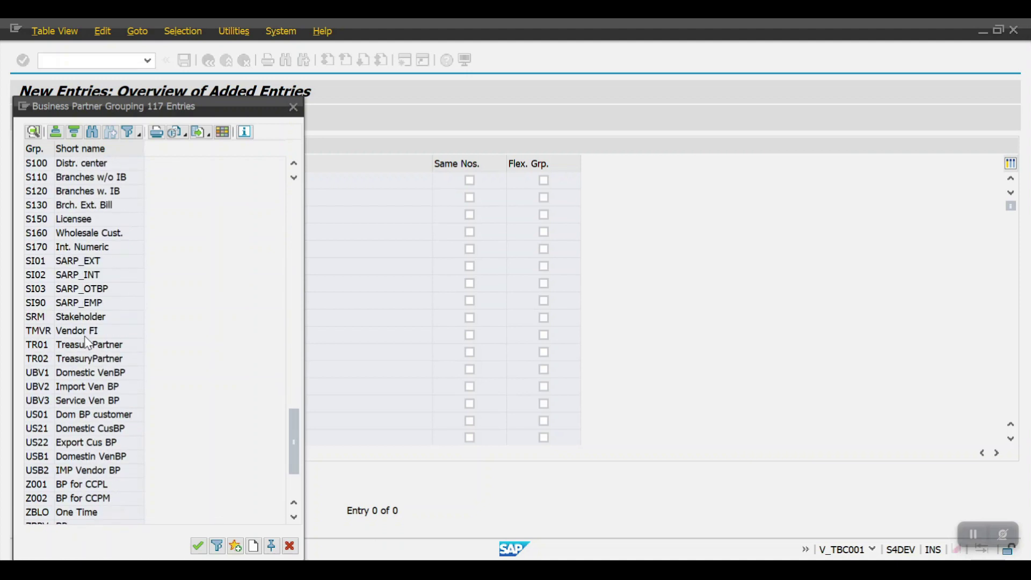
pyautogui.scroll(2, 86, 350)
pyautogui.scroll(2, 86, 348)
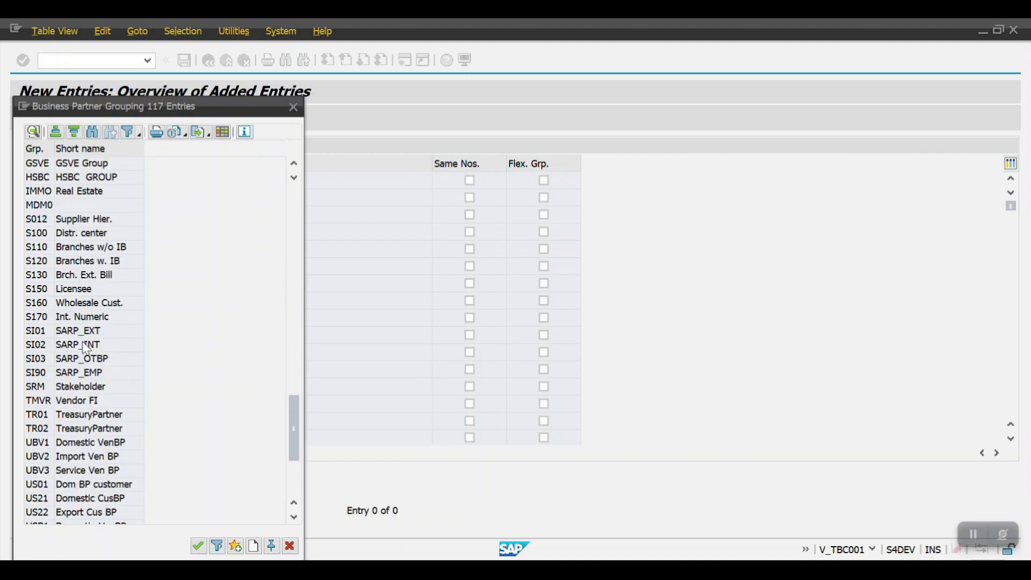
pyautogui.doubleClick(38, 177)
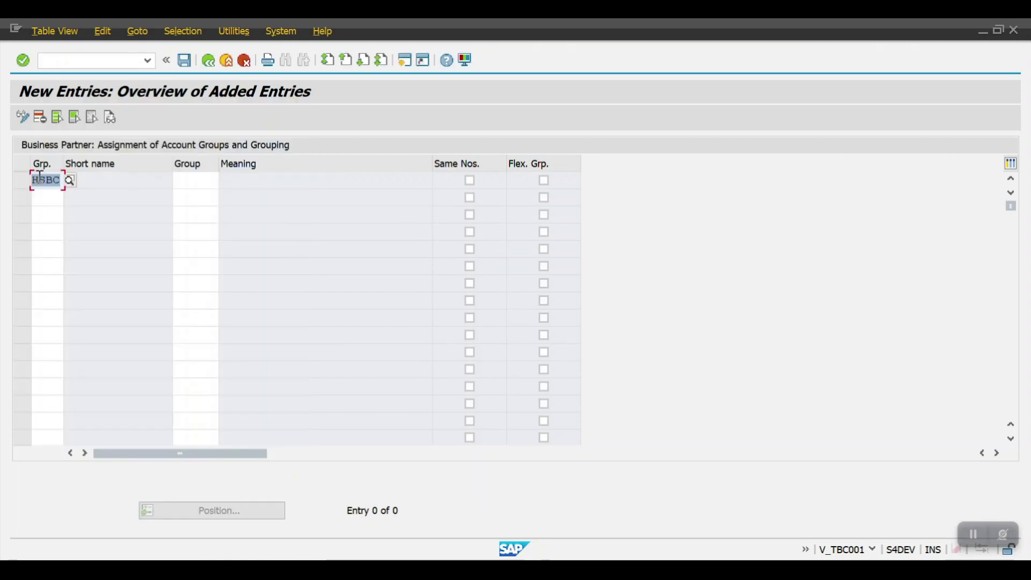
# - Assign vendor account group H123 to the new HSBC grouping entry
pyautogui.click(177, 180)
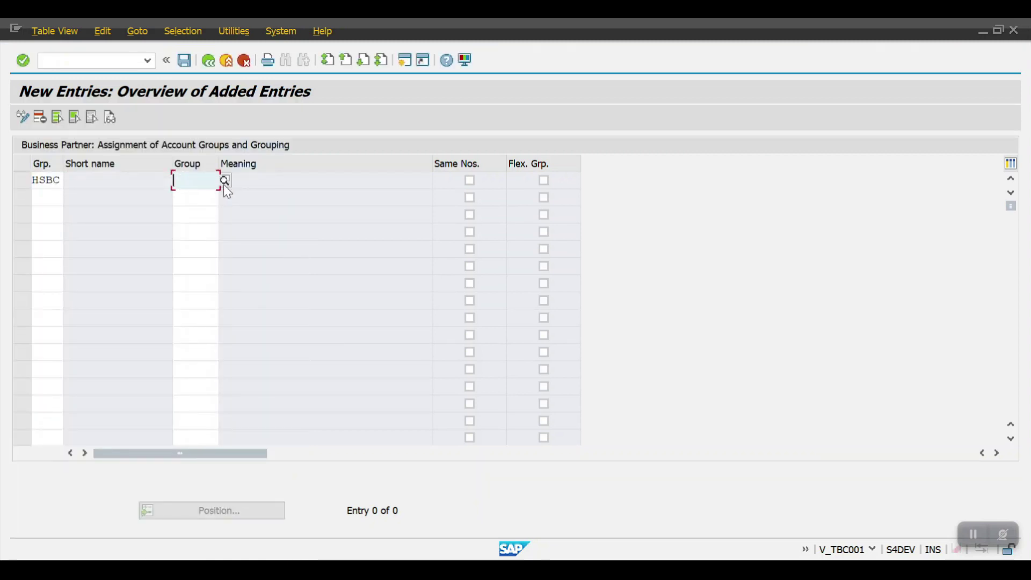
pyautogui.click(224, 183)
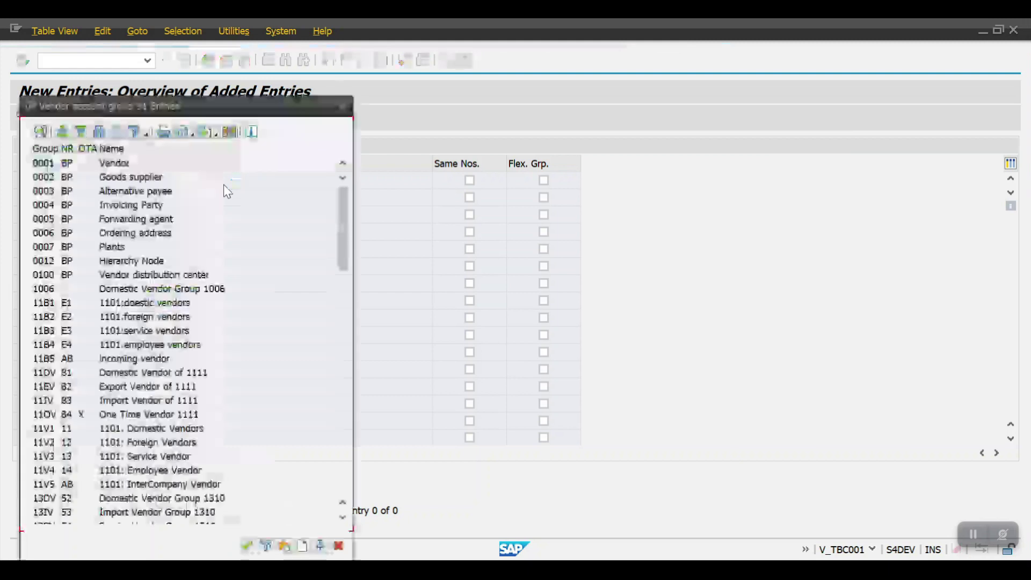
pyautogui.scroll(-20, 75, 304)
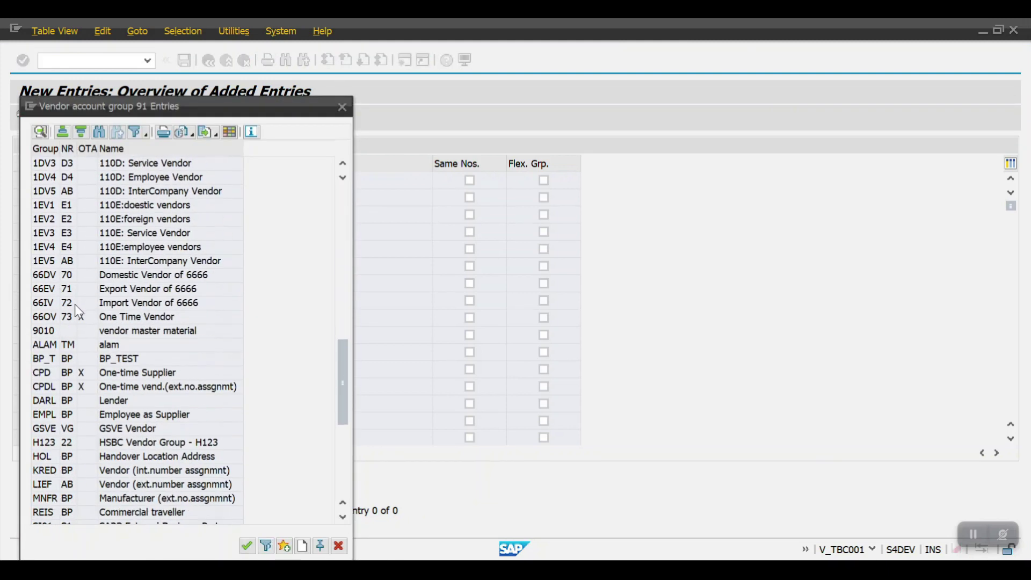
pyautogui.scroll(-2, 76, 304)
pyautogui.doubleClick(44, 358)
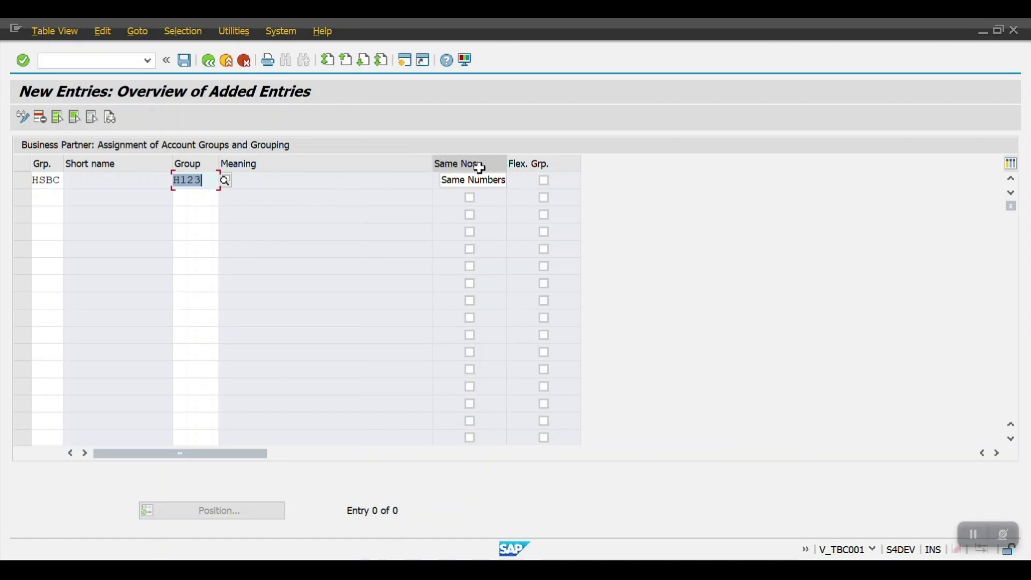
pyautogui.click(471, 182)
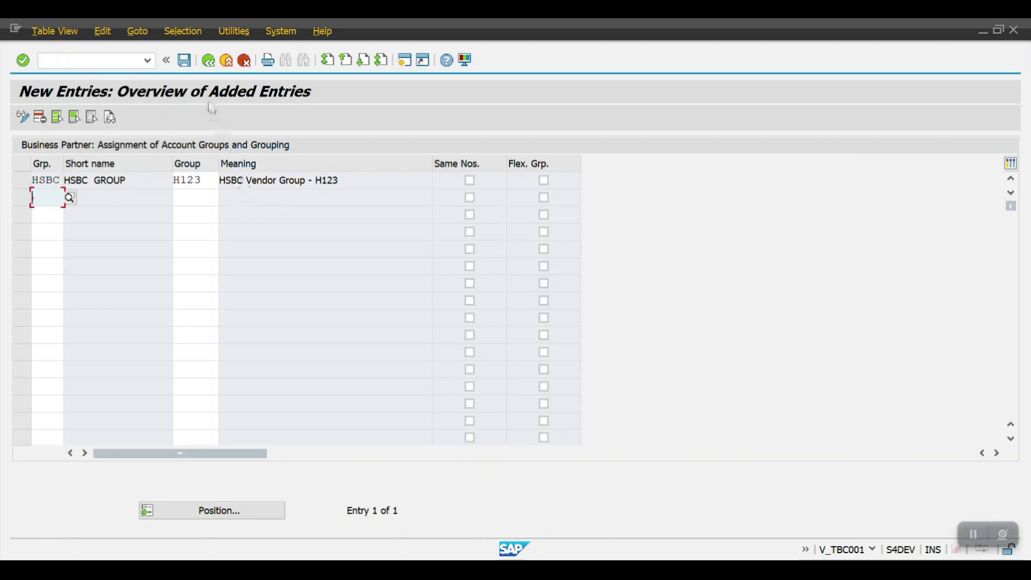
# - Save the BP-to-vendor assignment in customizing request S4DK900755 and return to the implementation guide
pyautogui.click(186, 62)
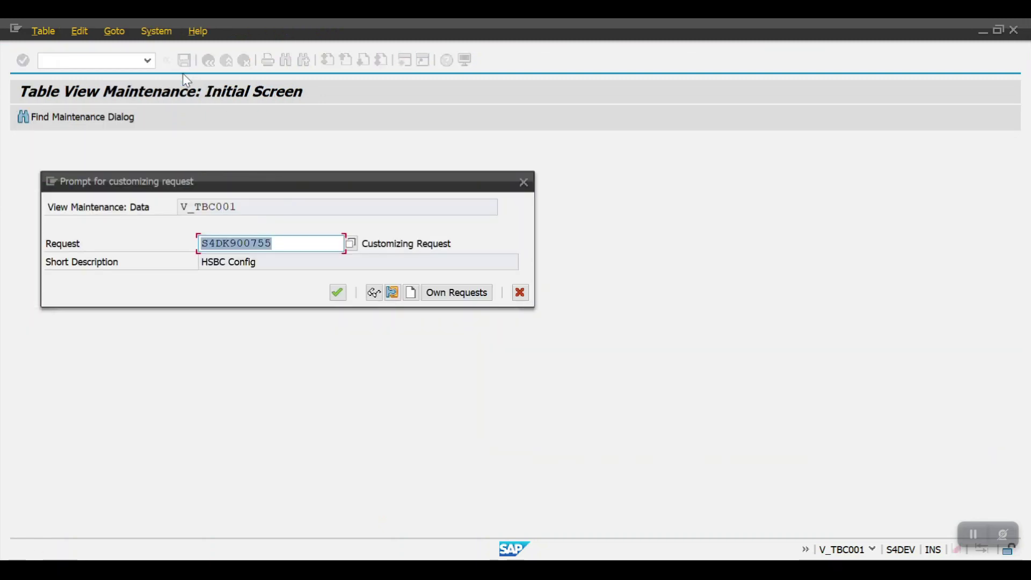
pyautogui.click(337, 294)
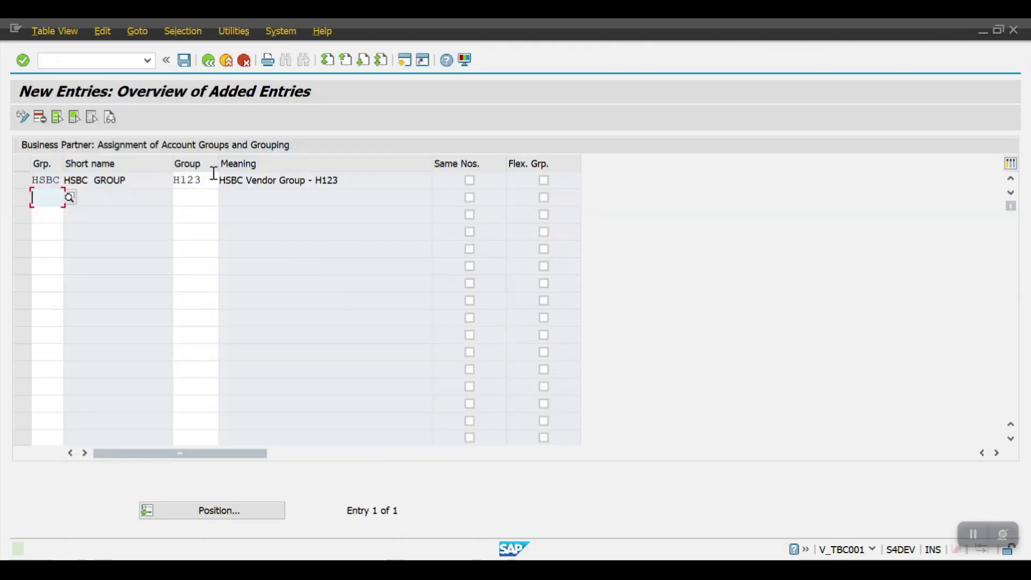
pyautogui.click(207, 58)
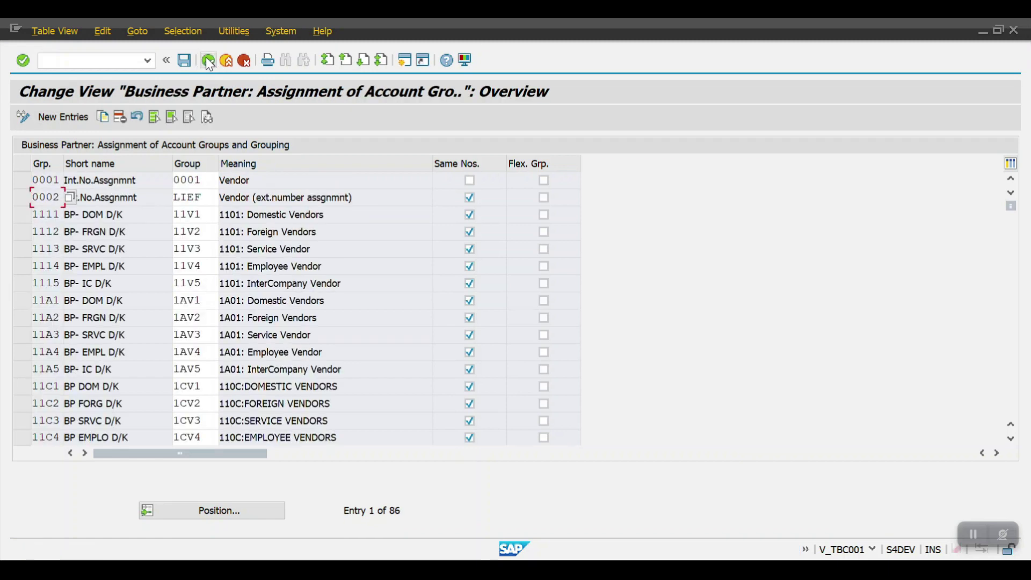
pyautogui.click(208, 60)
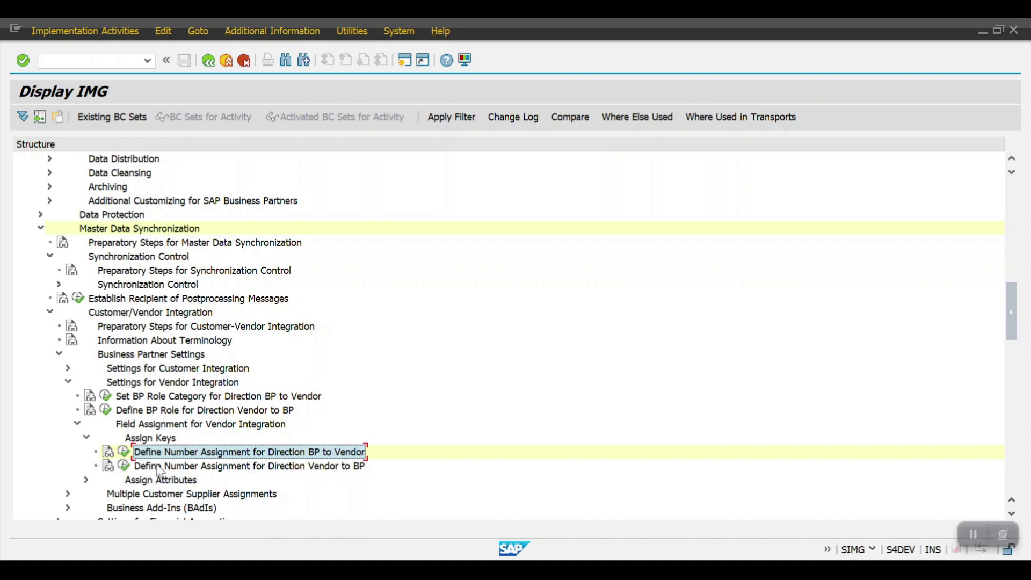
# - In Define Number Assignment for Direction Vendor to BP, add a new entry for vendor account group H123
pyautogui.click(125, 466)
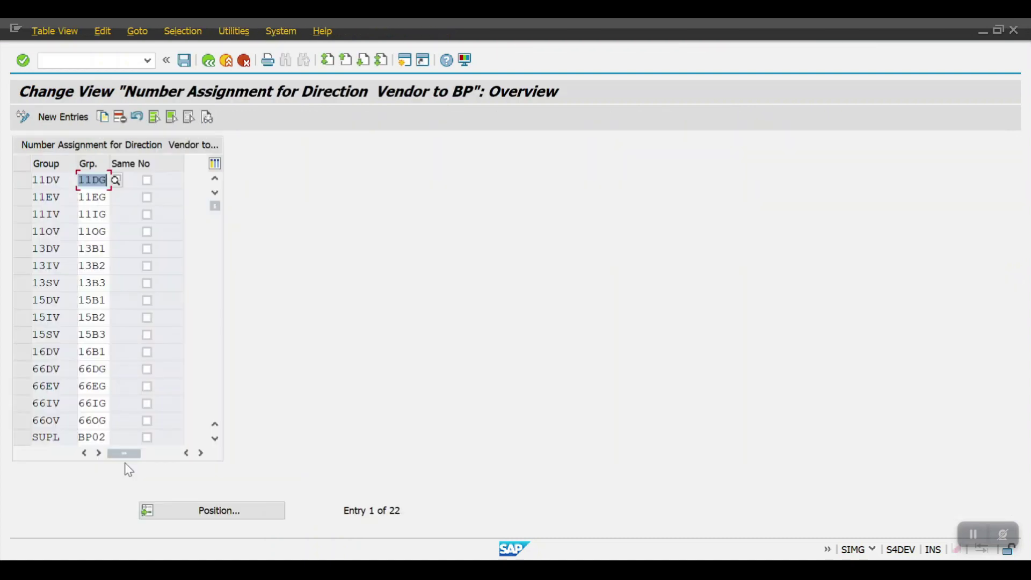
pyautogui.click(57, 118)
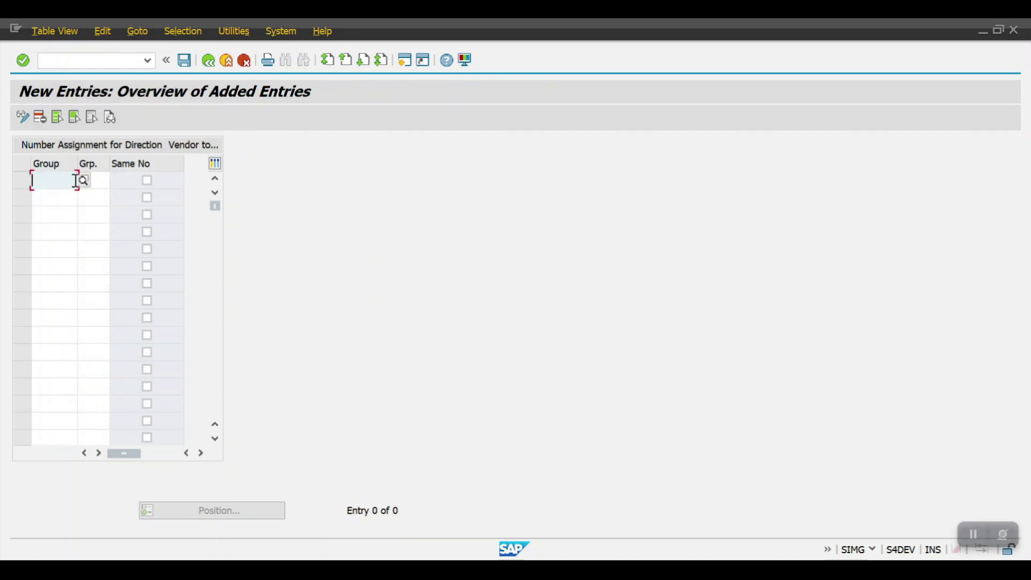
pyautogui.click(85, 182)
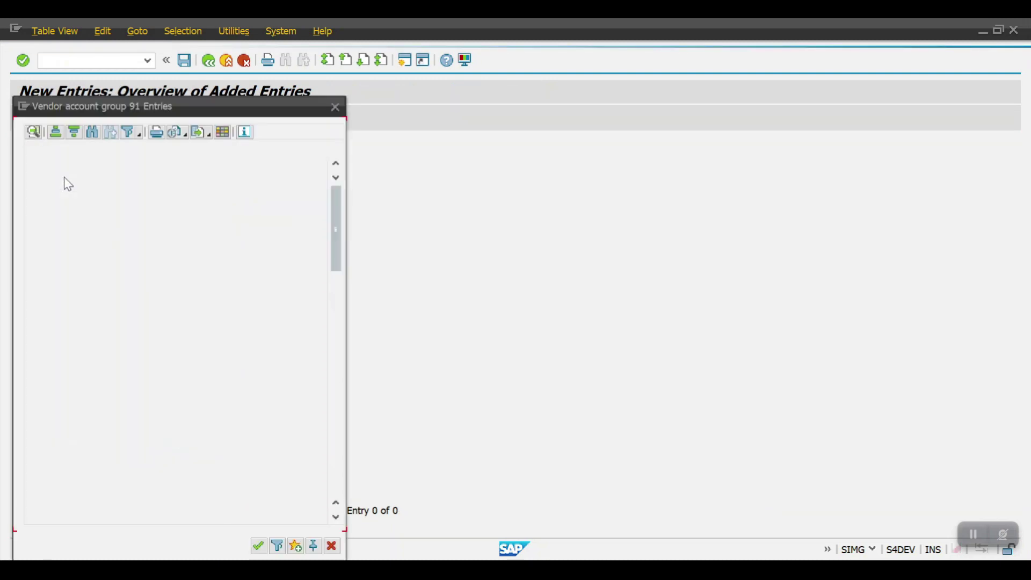
pyautogui.scroll(-10, 70, 352)
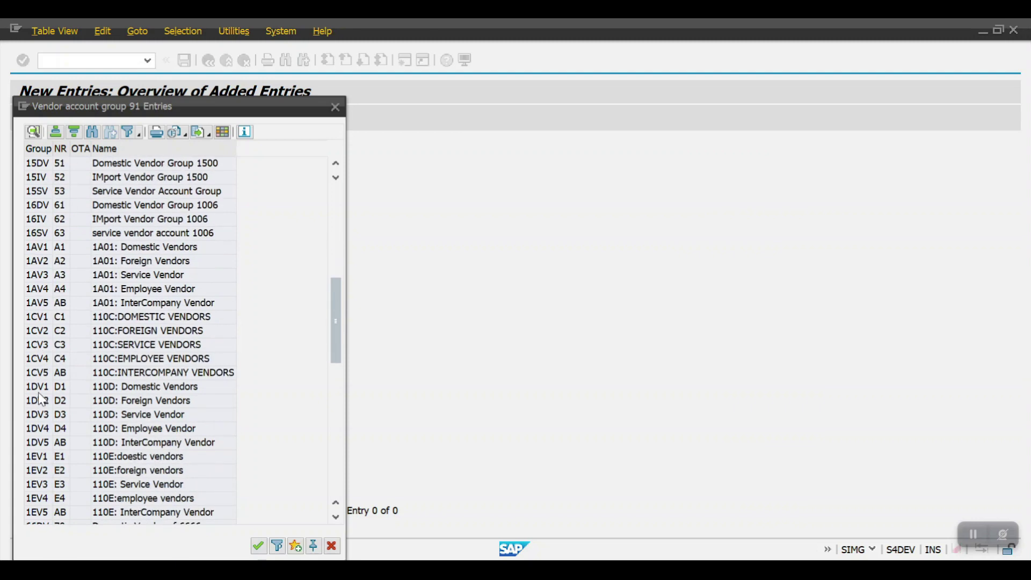
pyautogui.scroll(-5, 40, 408)
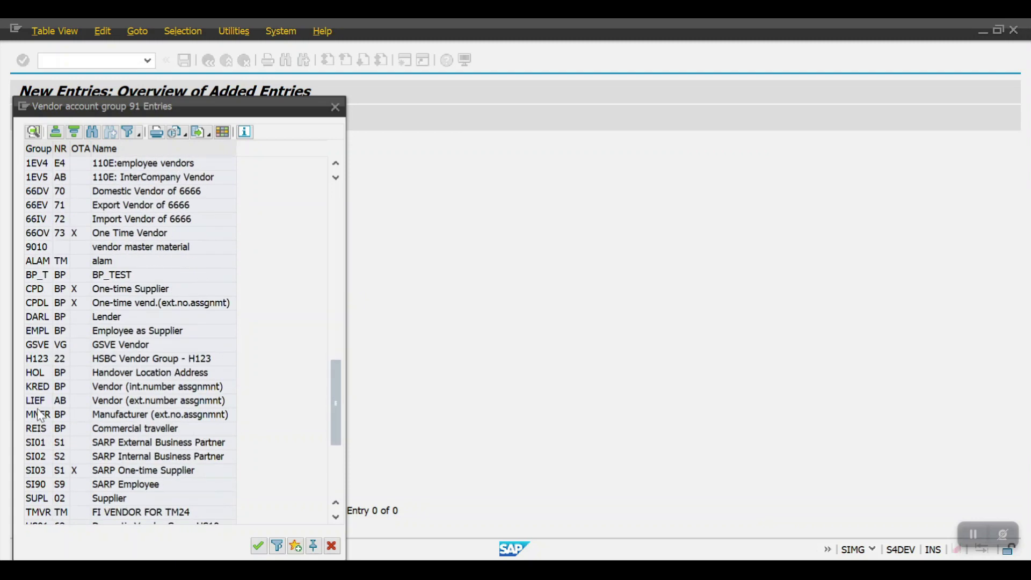
pyautogui.doubleClick(35, 360)
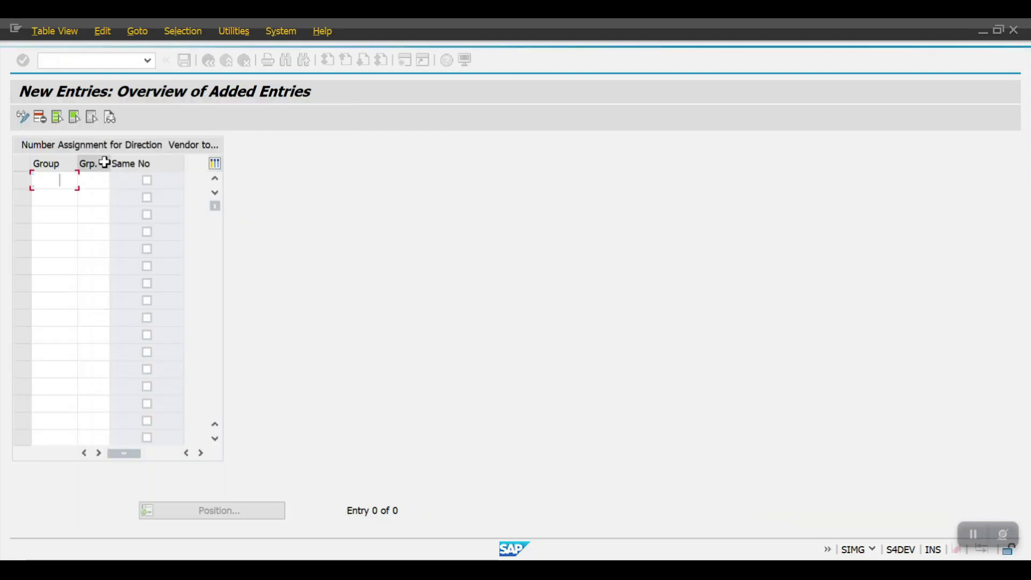
# - Assign business partner grouping HSBC to account group H123 and save the entry in customizing request S4DK900755
pyautogui.click(103, 180)
pyautogui.press('Return')
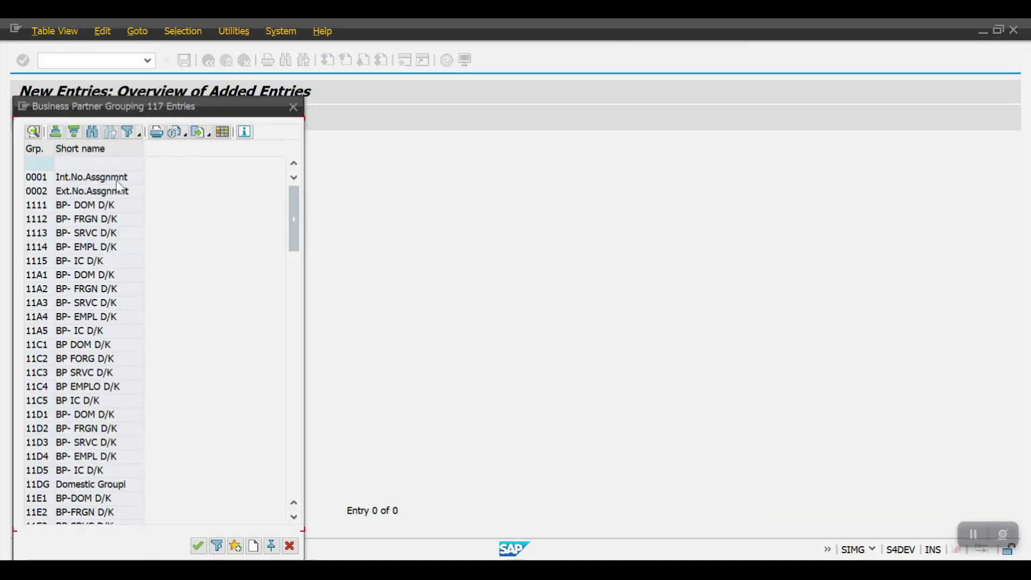
pyautogui.scroll(-10, 92, 254)
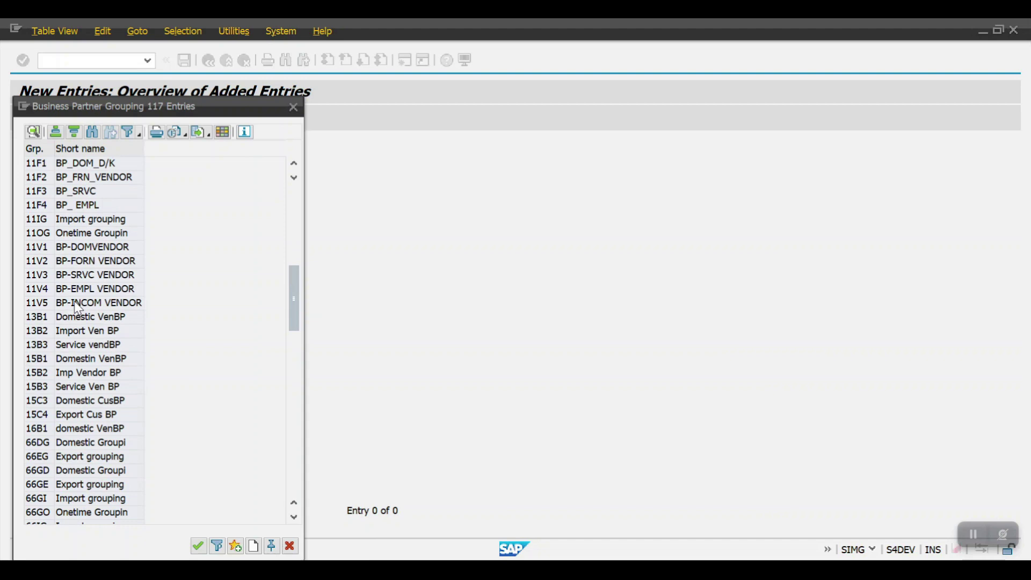
pyautogui.scroll(-11, 72, 318)
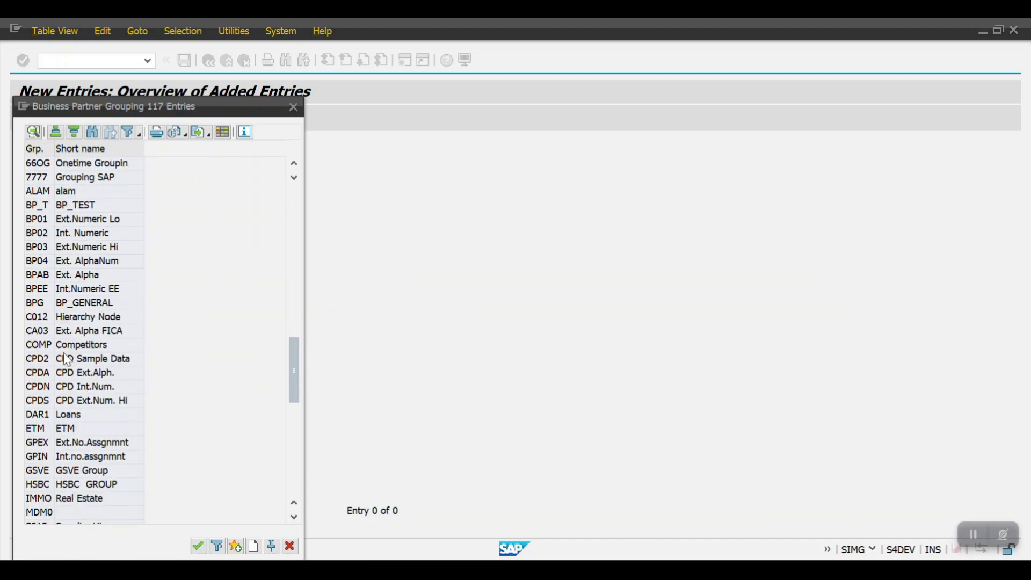
pyautogui.doubleClick(47, 400)
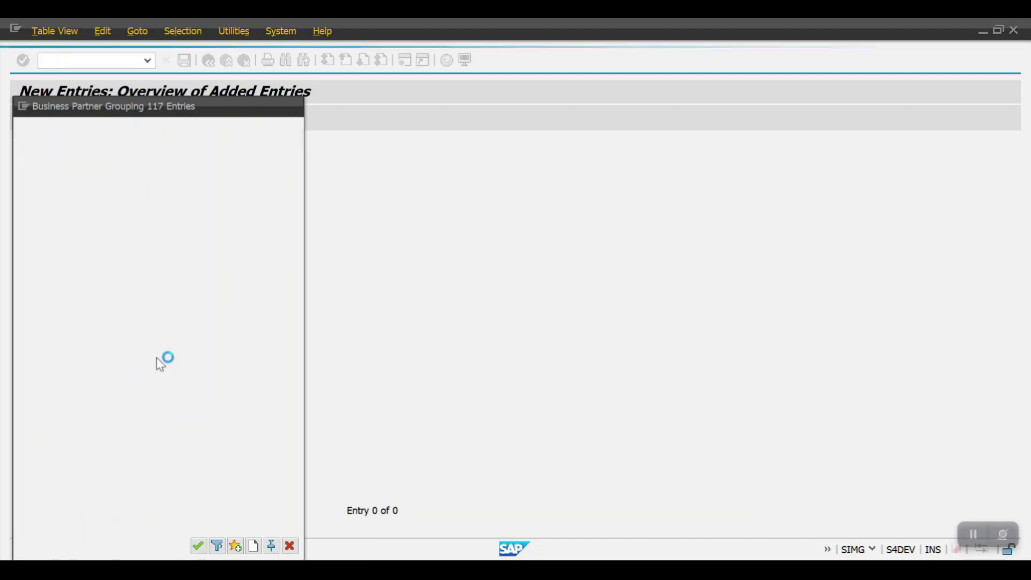
pyautogui.press('Return')
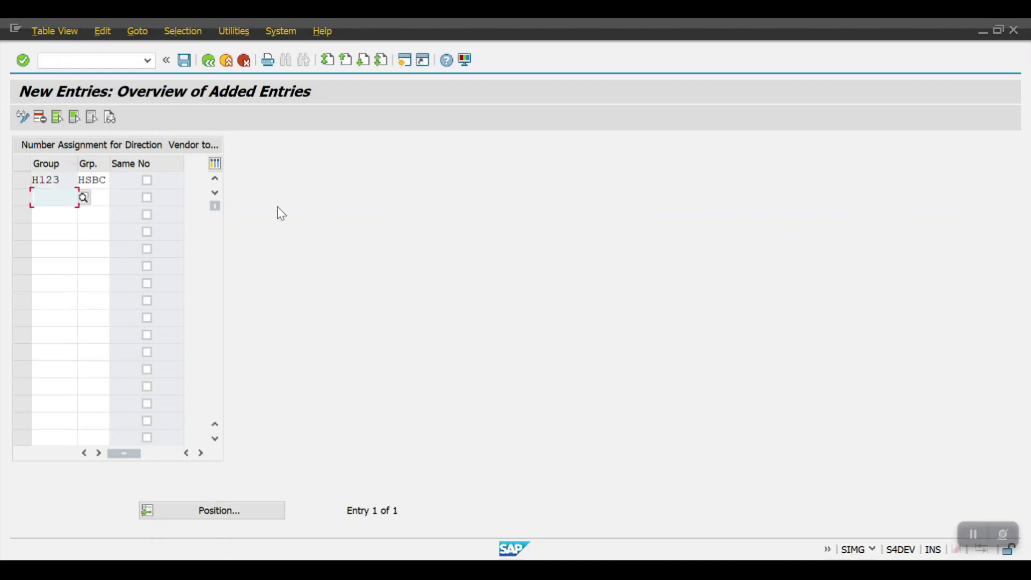
pyautogui.click(185, 60)
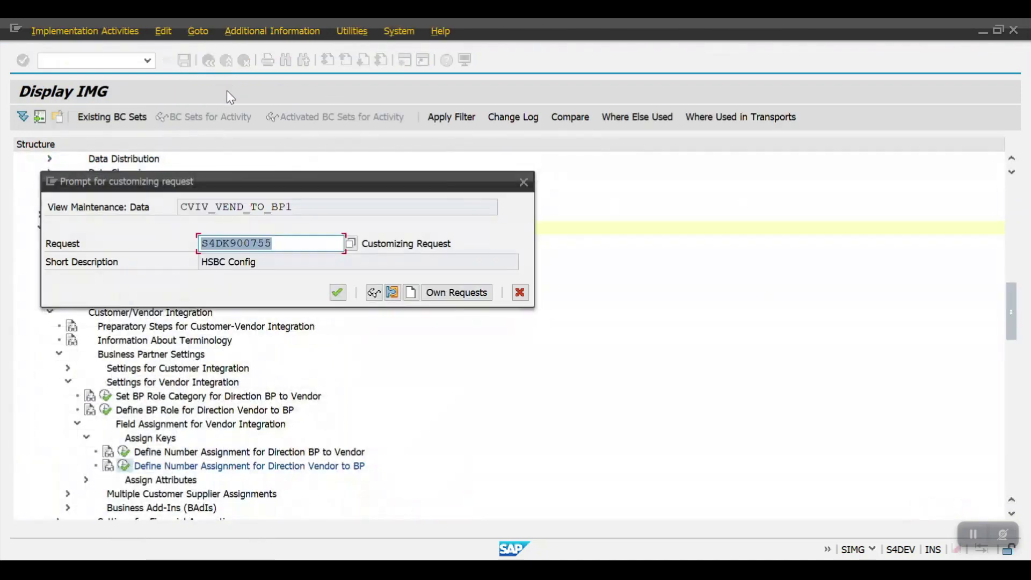
pyautogui.click(334, 293)
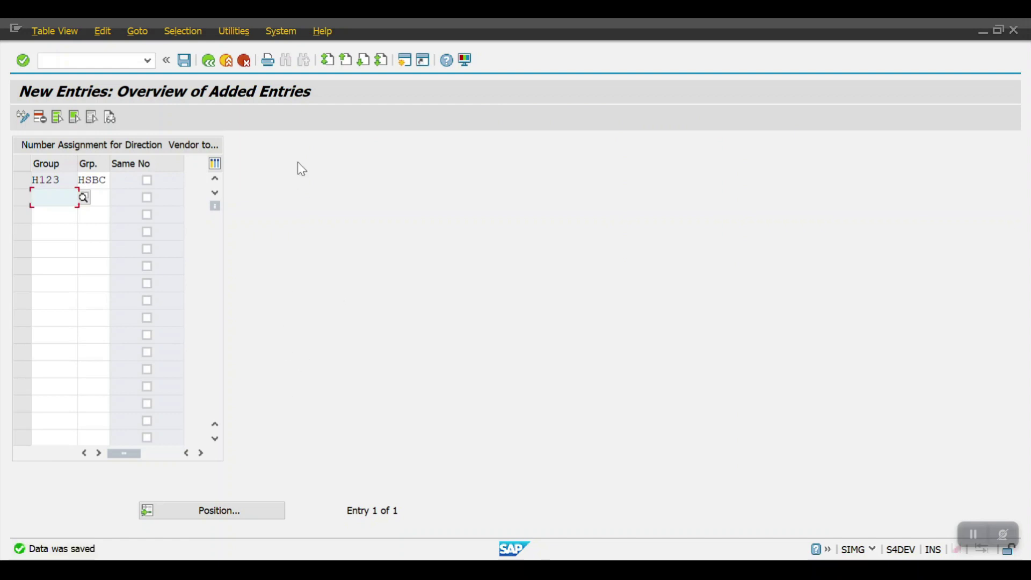
# - Open transaction BP in a new session and start creating an organization
pyautogui.click(404, 60)
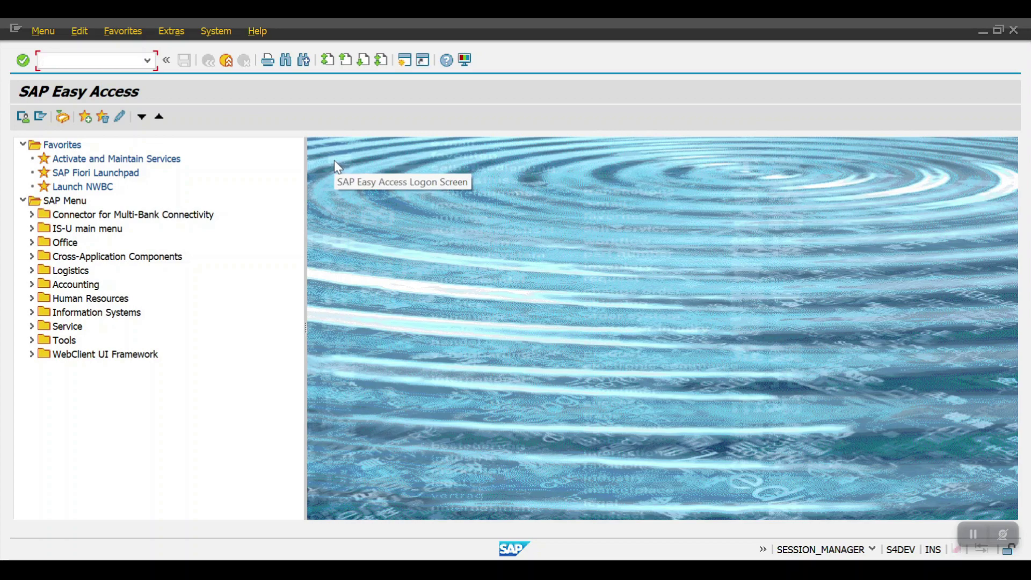
pyautogui.press('Return')
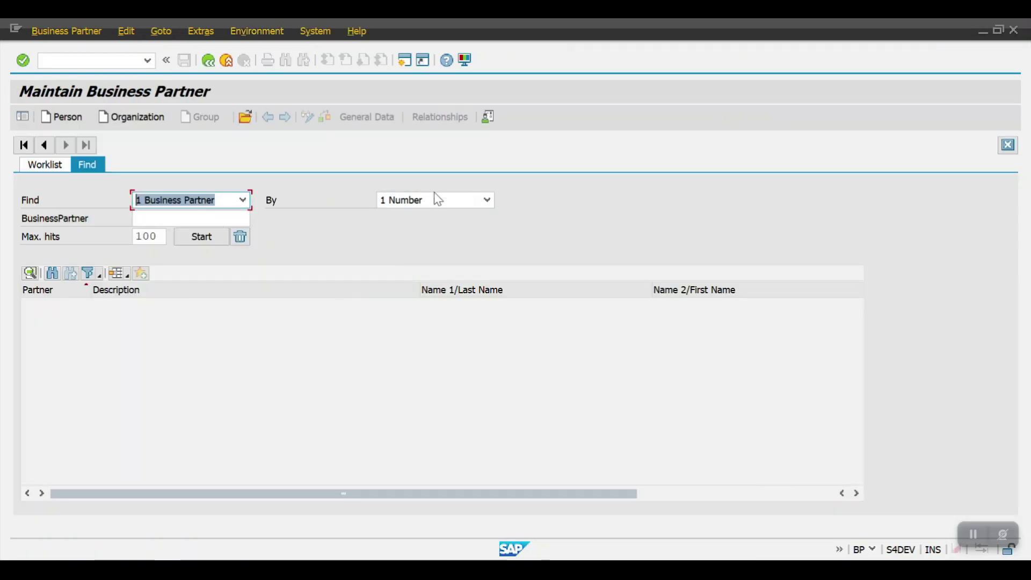
pyautogui.click(127, 123)
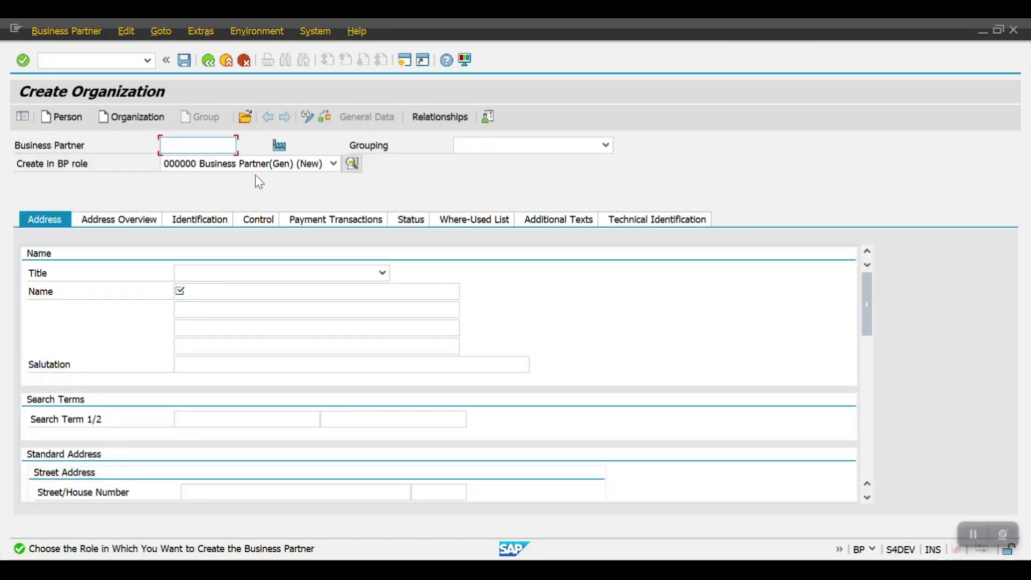
# - Set the new organization's grouping to HSBC
pyautogui.click(517, 144)
pyautogui.scroll(-10, 490, 258)
pyautogui.scroll(-15, 490, 258)
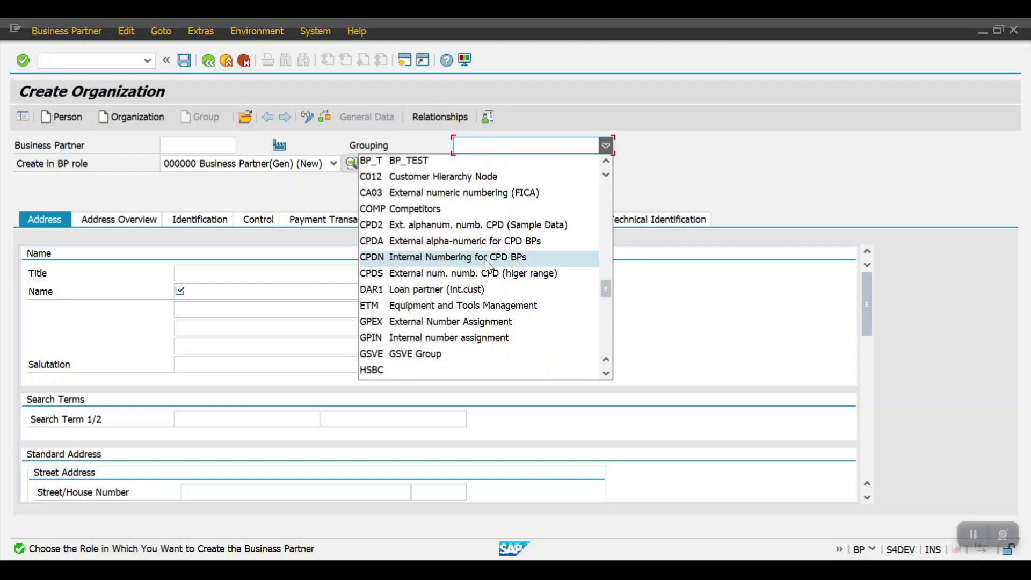
pyautogui.click(389, 371)
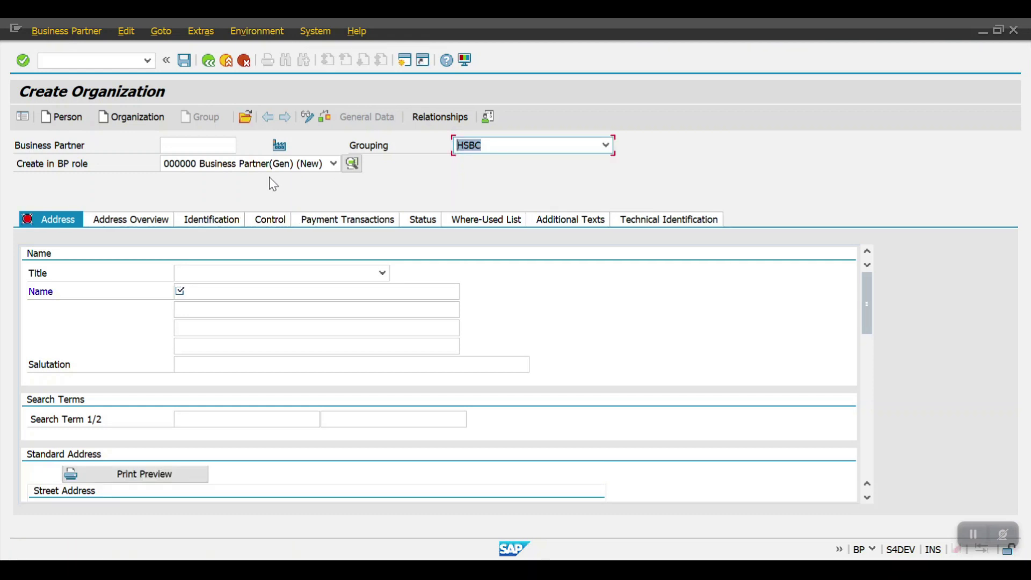
# - Set the organization's title to 0003 Company and its name to XYZ PVT LTD
pyautogui.click(237, 273)
pyautogui.click(237, 288)
pyautogui.click(235, 292)
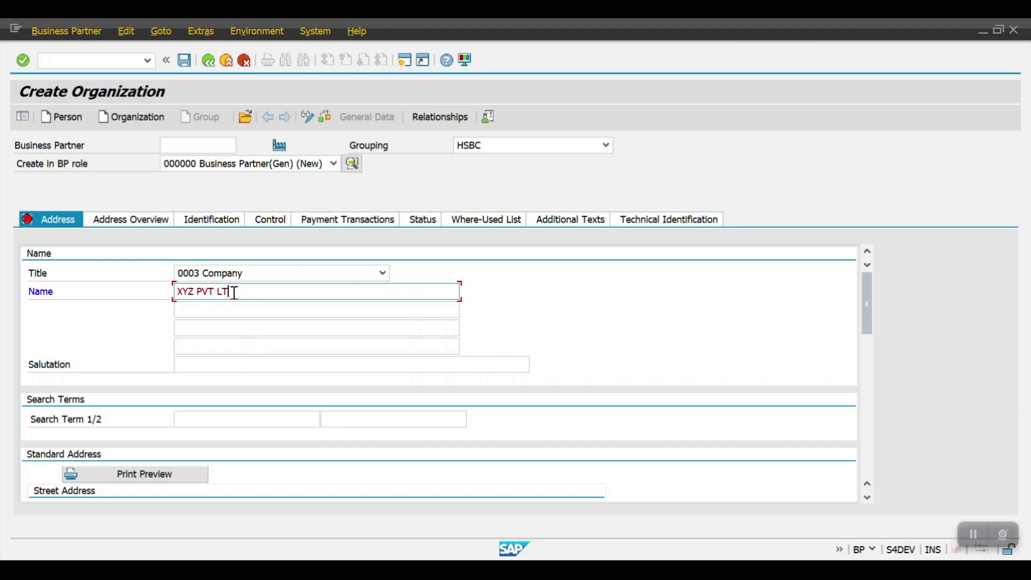
# - Copy the name XYZ PVT LTD into the organization's first search term
pyautogui.tripleClick(256, 291)
pyautogui.hotkey('ctrl', 'c')
pyautogui.click(257, 290)
pyautogui.click(212, 420)
pyautogui.hotkey('ctrl', 'v')
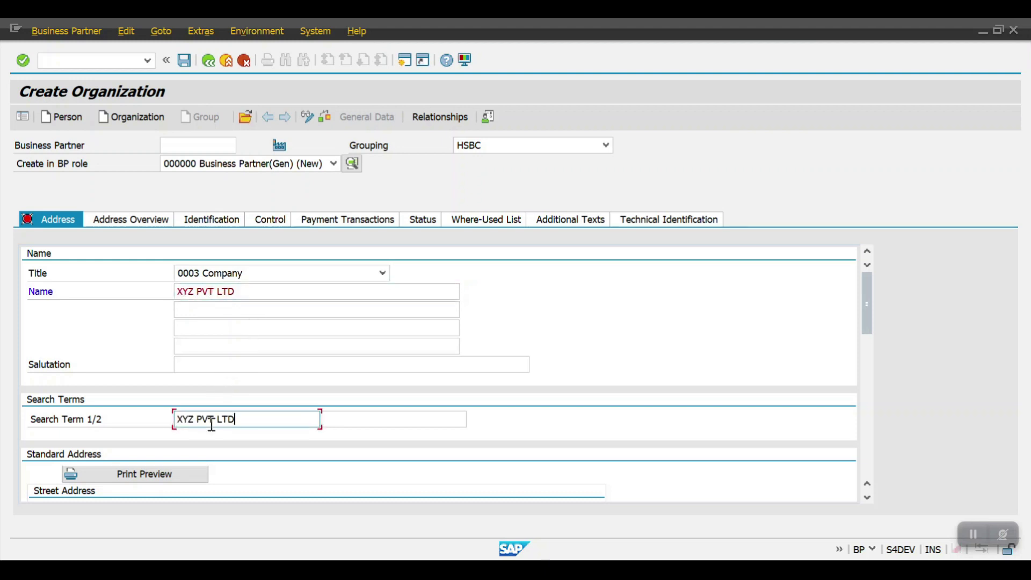
pyautogui.press('Return')
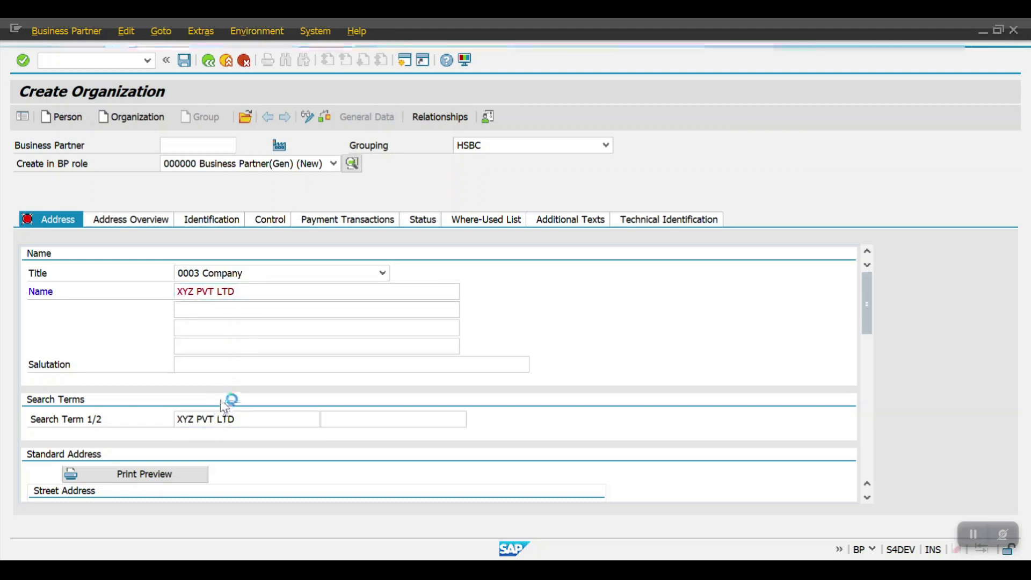
# - In the organization's street address, set the country to IN and the region to 02
pyautogui.scroll(-5, 260, 374)
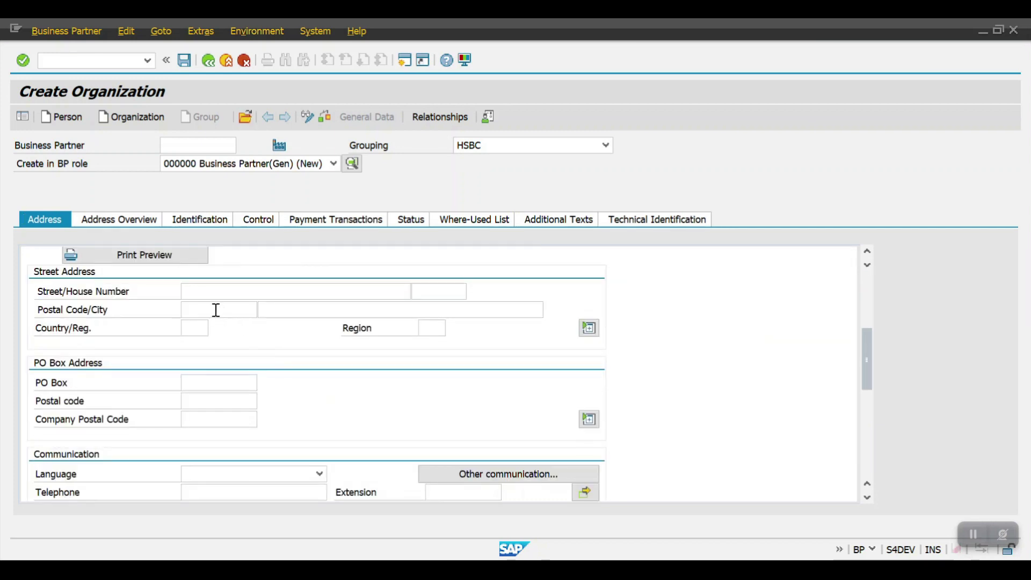
pyautogui.click(192, 330)
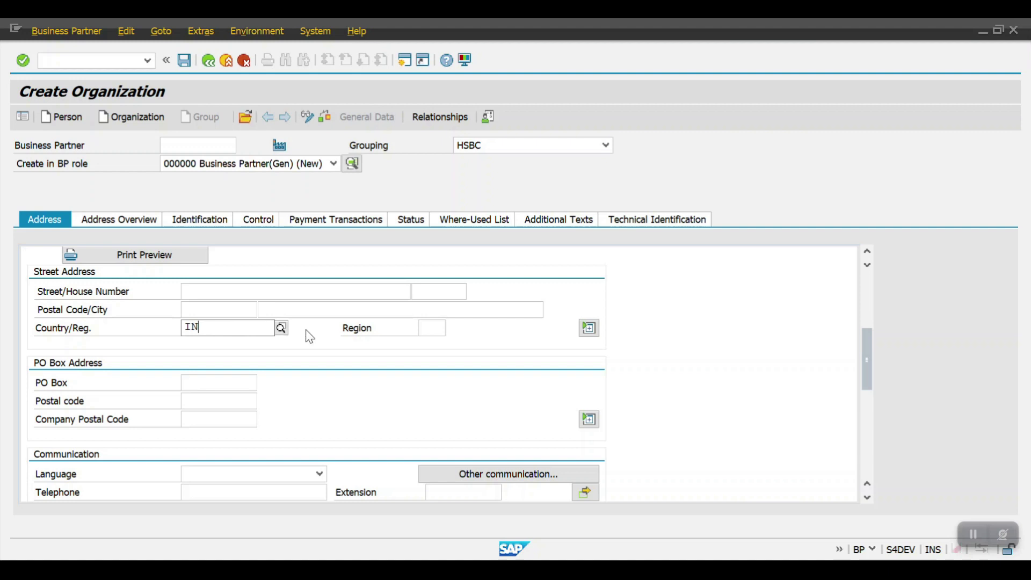
pyautogui.click(432, 328)
pyautogui.write('02')
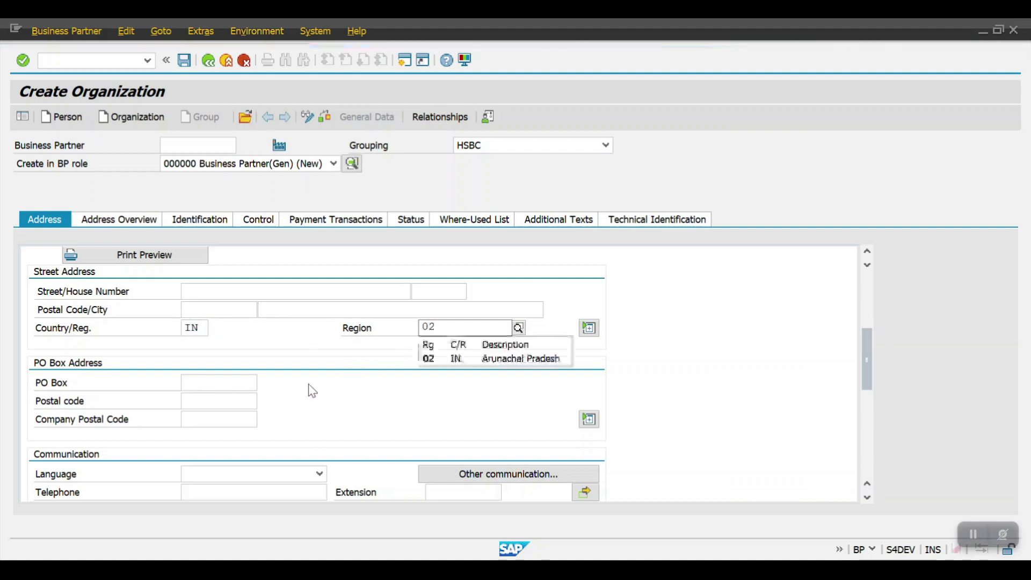
pyautogui.press('Down')
pyautogui.press('Return')
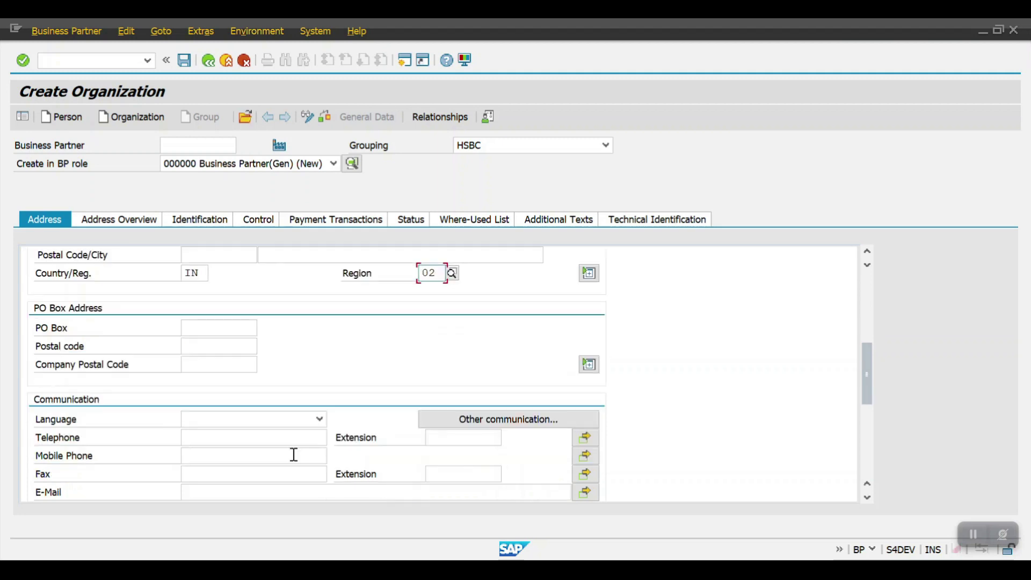
# - Set the organization's communication language to EN English and save the new business partner
pyautogui.click(319, 420)
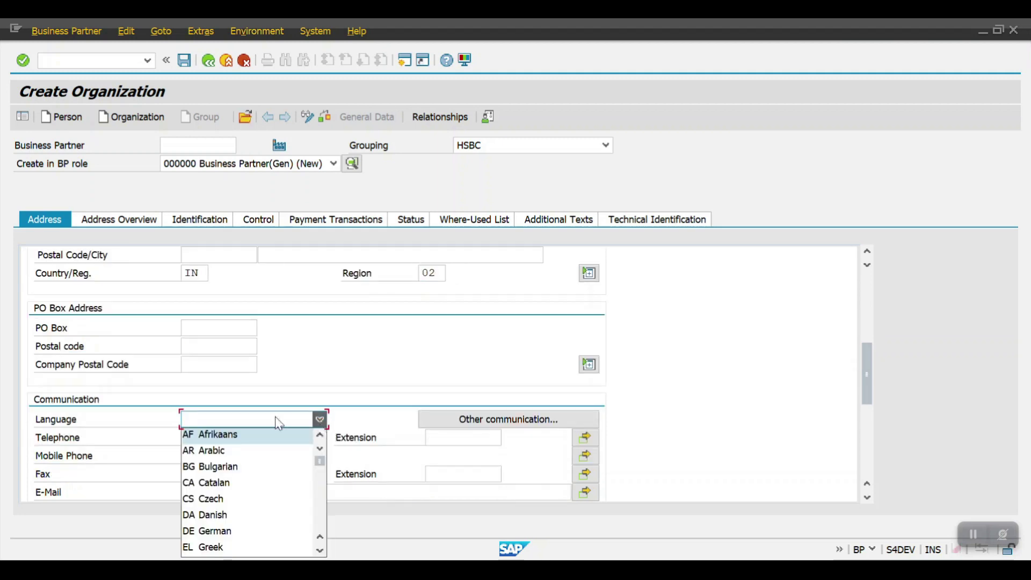
pyautogui.press('e')
pyautogui.press('n')
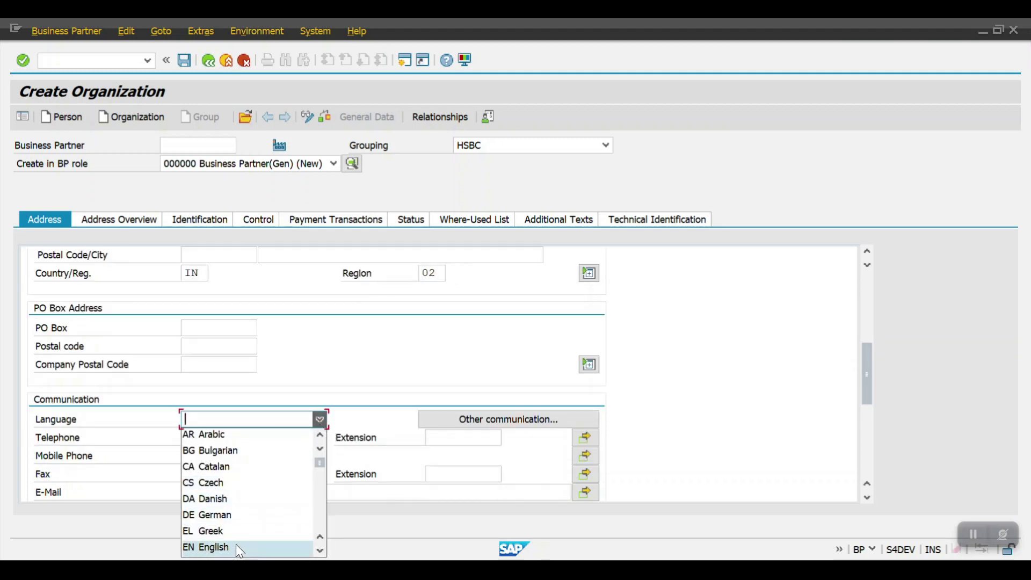
pyautogui.click(238, 548)
pyautogui.scroll(-3, 284, 374)
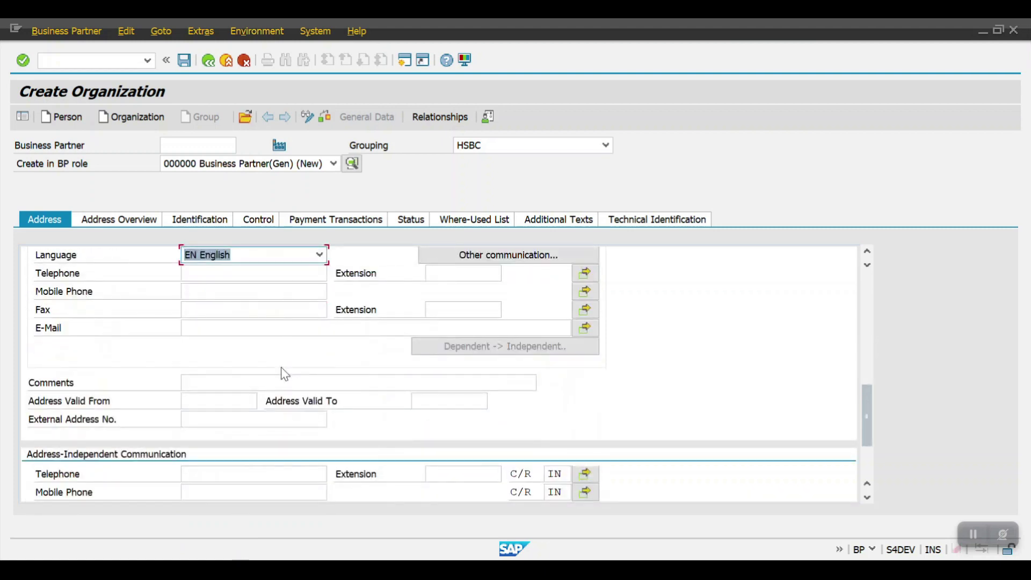
pyautogui.scroll(-3, 284, 375)
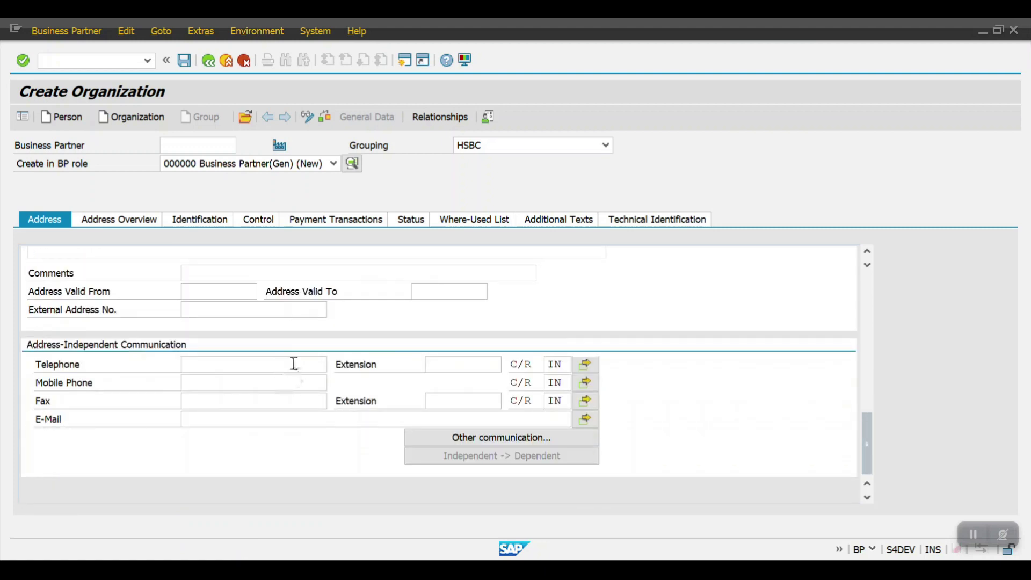
pyautogui.click(185, 61)
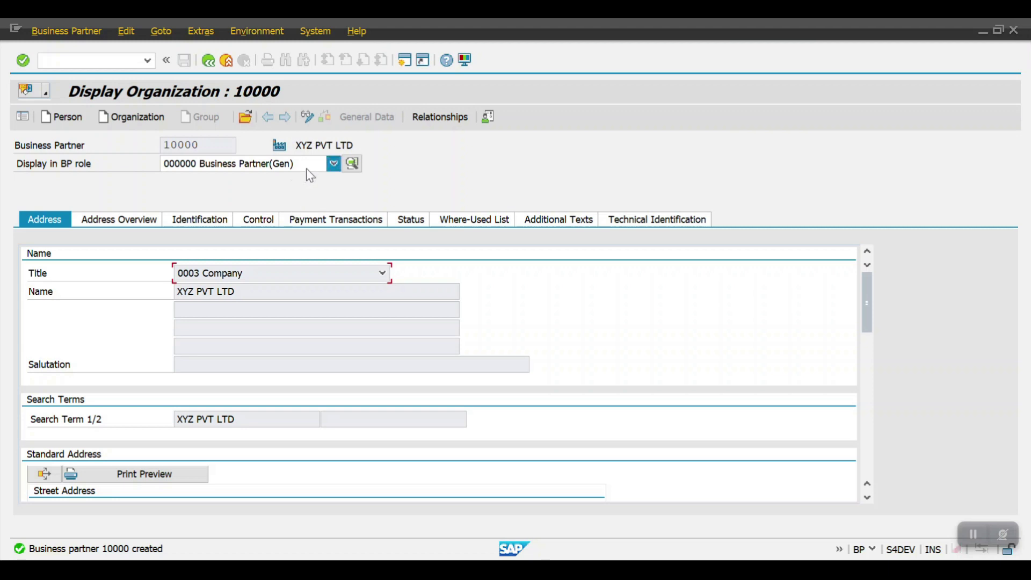
# - Switch the XYZ PVT LTD business partner to change mode and assign it the role HSBCVN Supplier (Fin.Accounting)
pyautogui.click(308, 117)
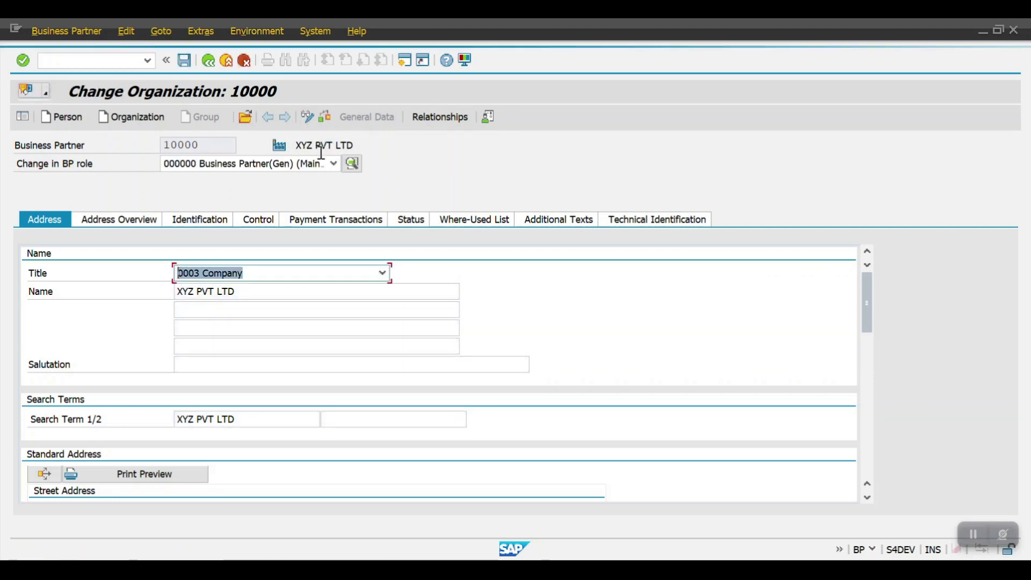
pyautogui.click(334, 163)
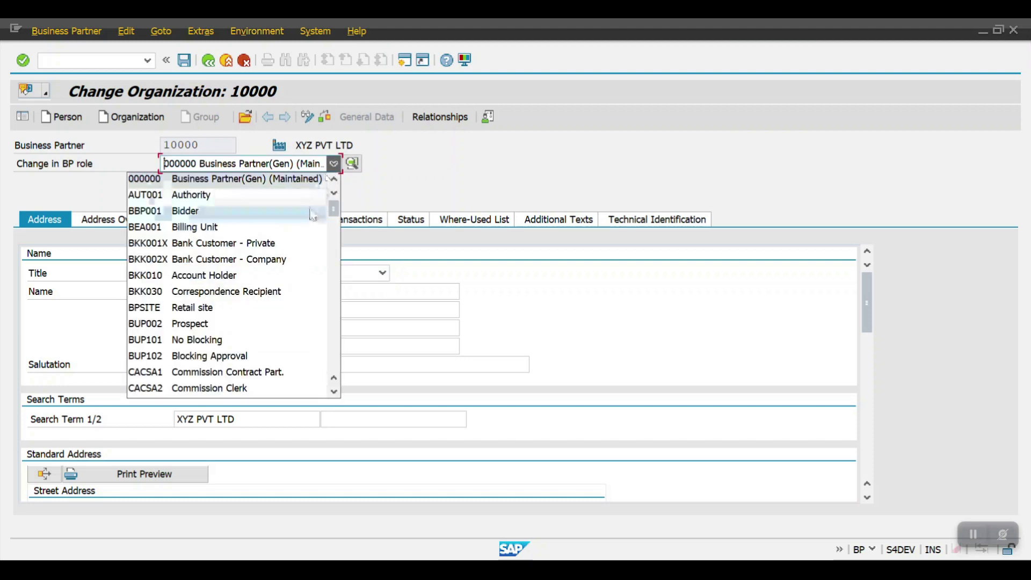
pyautogui.scroll(-3, 291, 242)
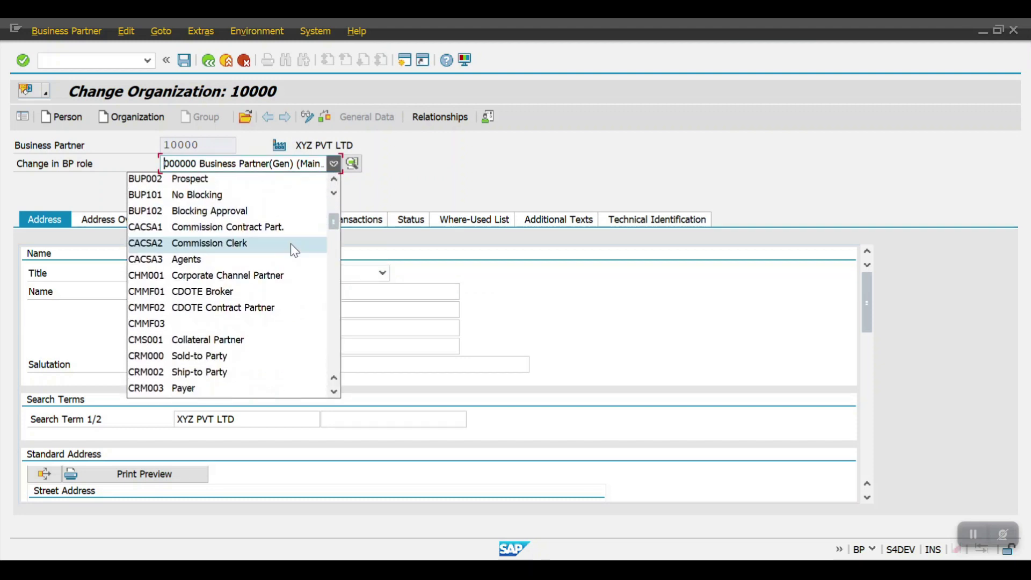
pyautogui.scroll(-4, 291, 245)
pyautogui.scroll(-3, 289, 247)
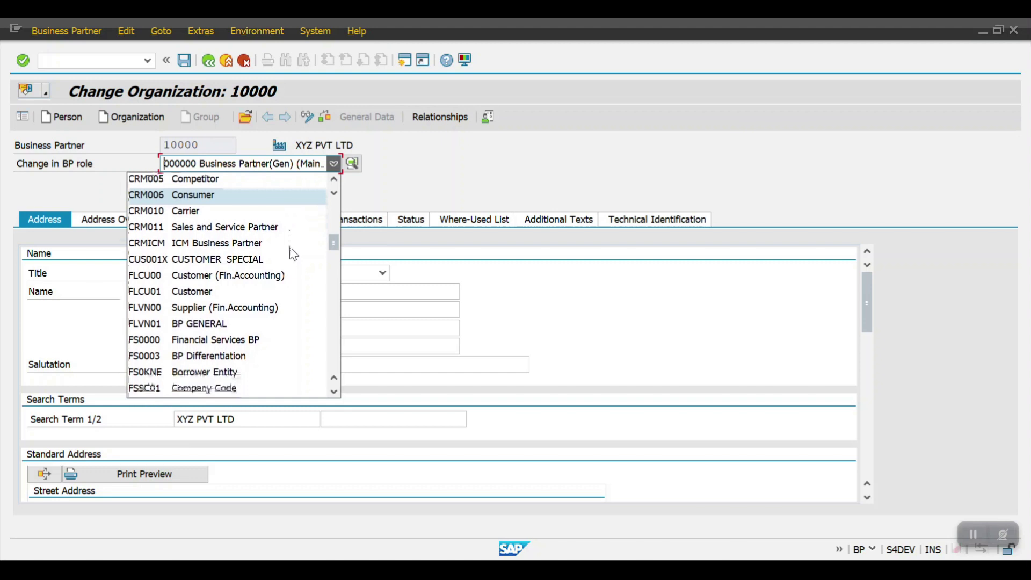
pyautogui.scroll(-6, 290, 250)
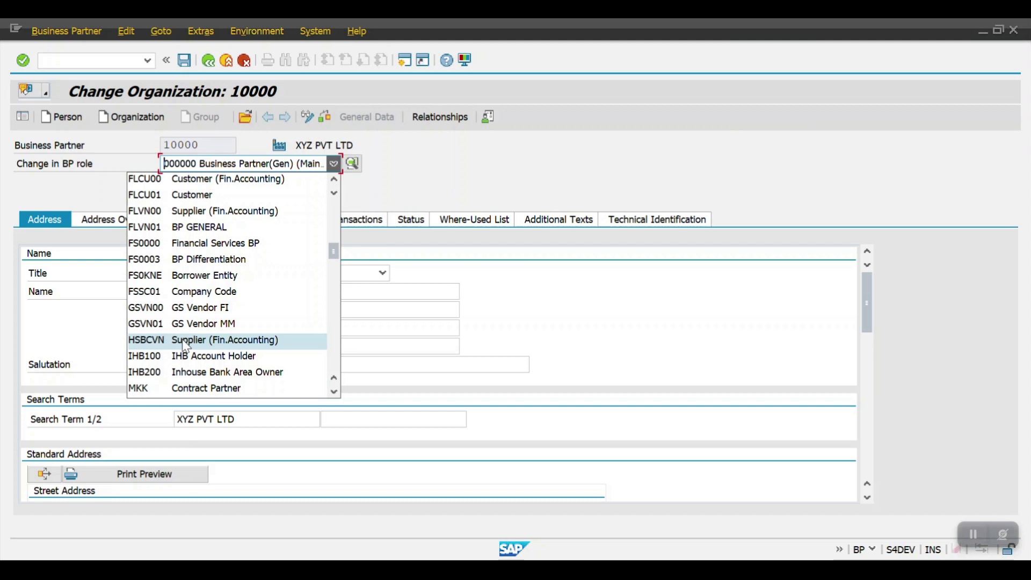
pyautogui.click(185, 343)
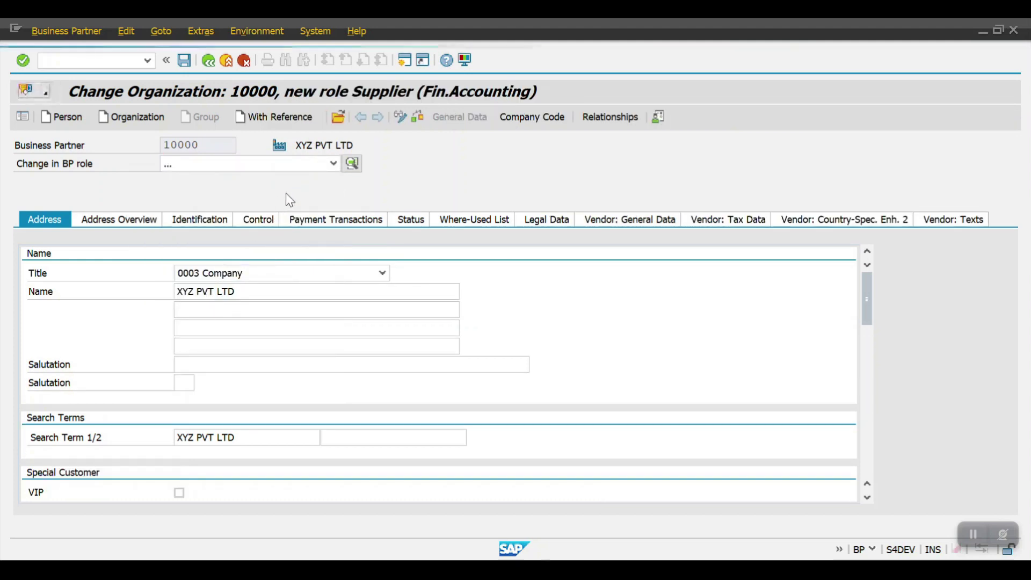
# - Add company code 2000 (HSBC US Pvt LTD) to the supplier role, mark it for Supplier and adopt it
pyautogui.click(522, 119)
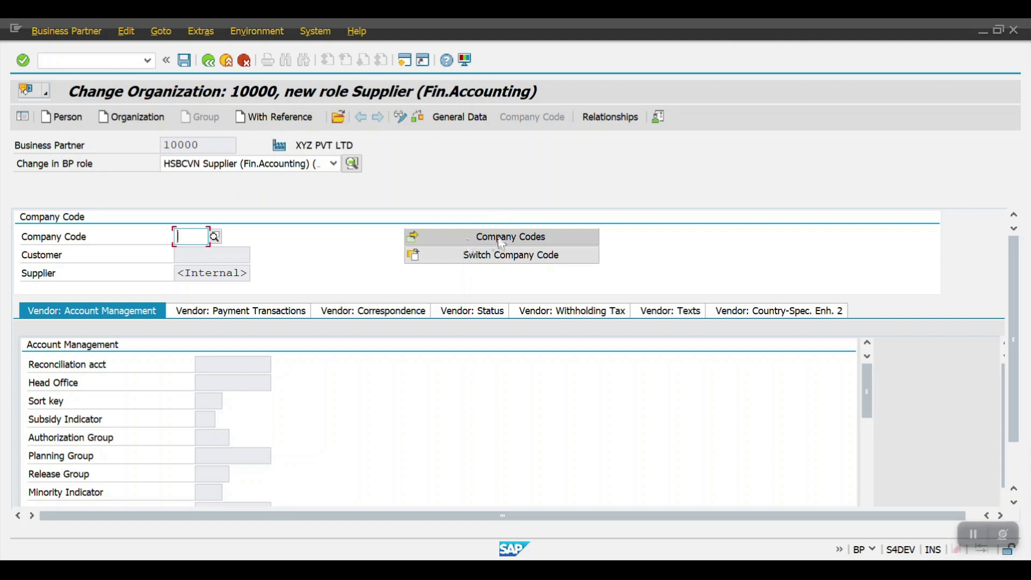
pyautogui.click(463, 237)
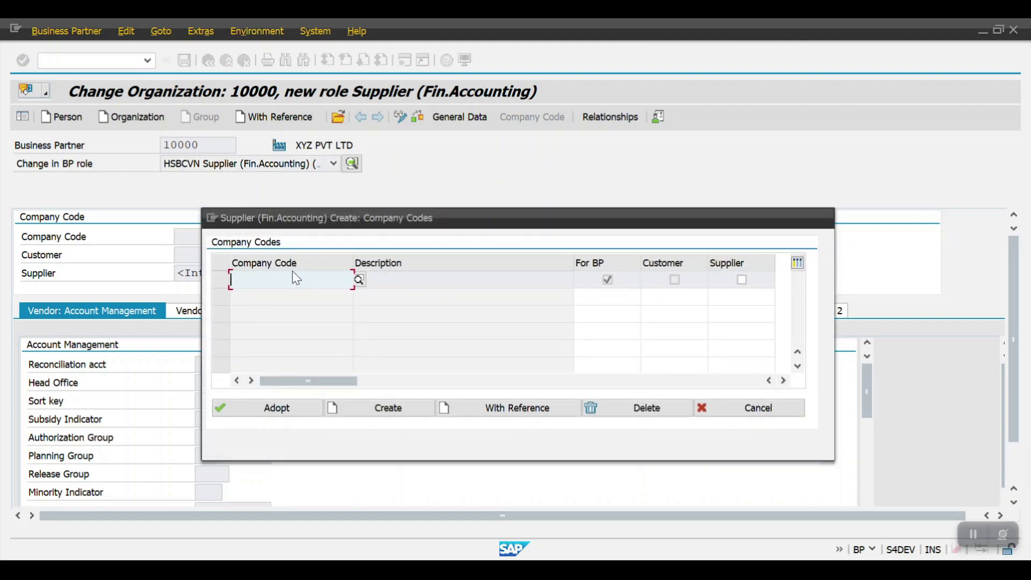
pyautogui.click(290, 273)
pyautogui.write('2000')
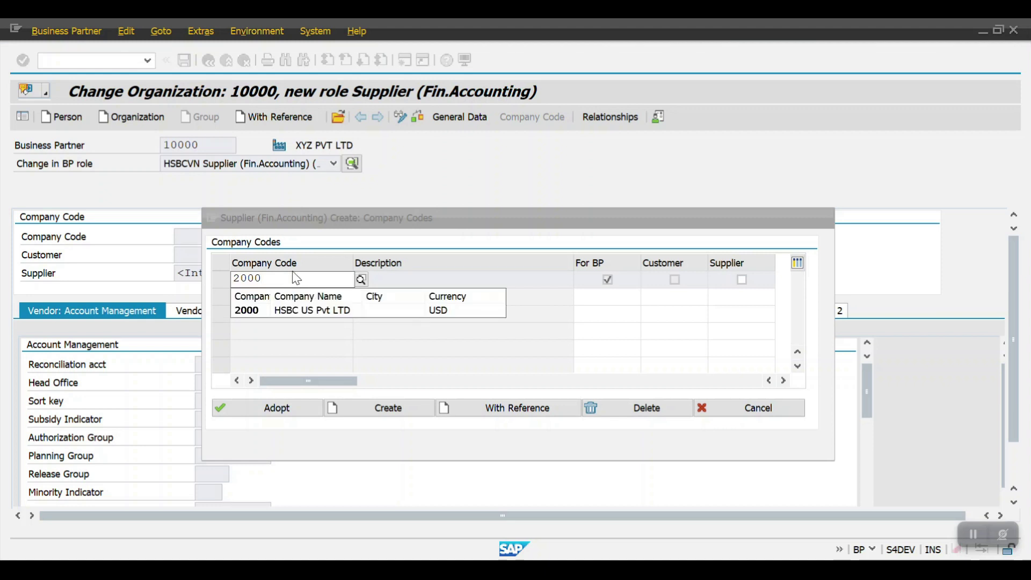
pyautogui.click(282, 308)
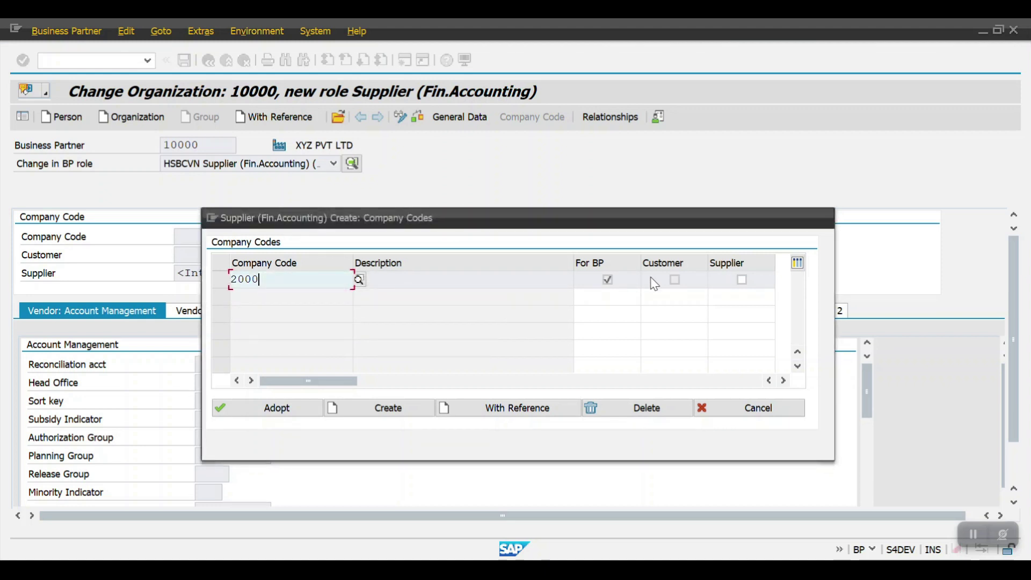
pyautogui.click(742, 279)
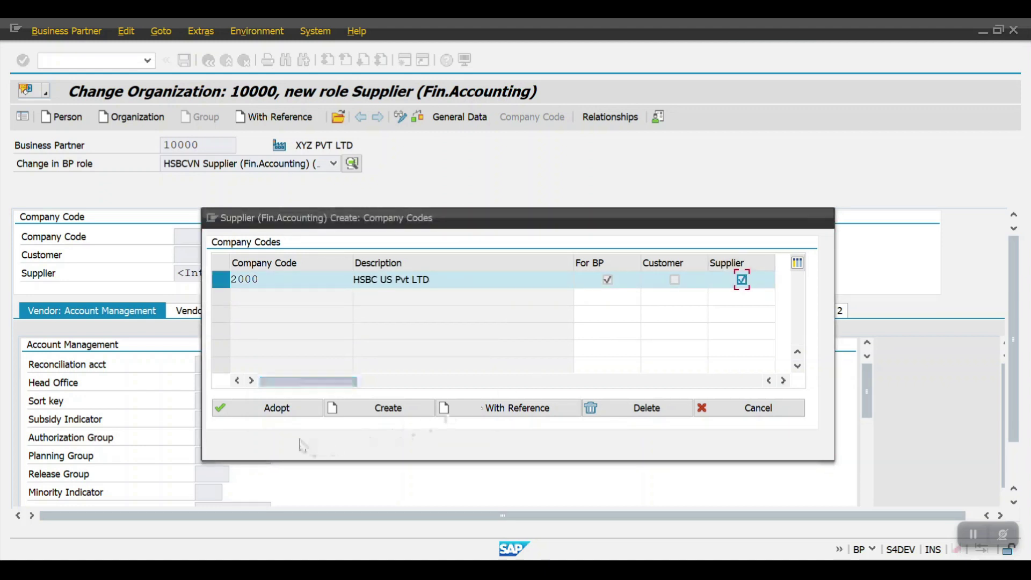
pyautogui.click(280, 410)
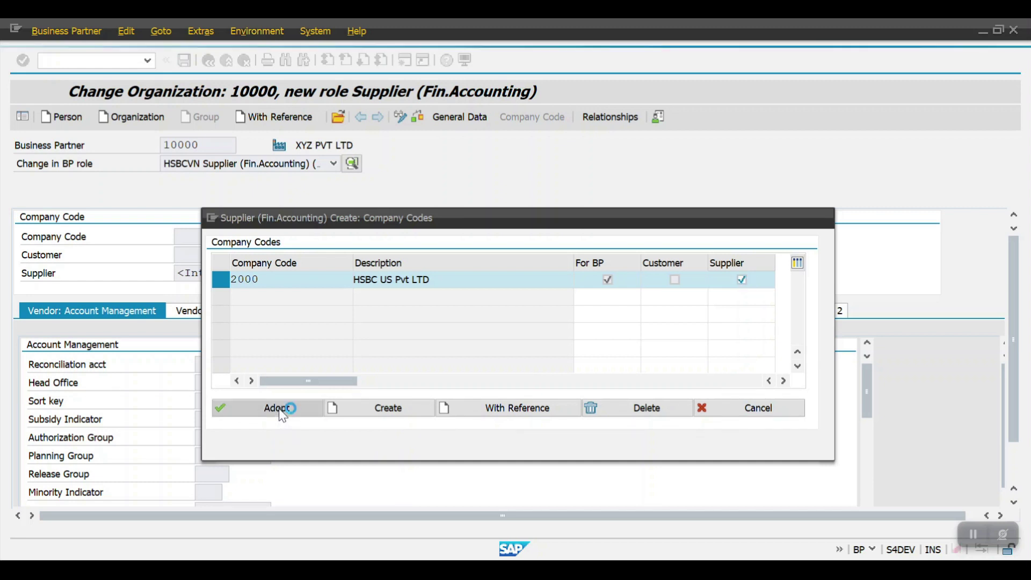
# - Choose 1000100 Accounts Payable AC as the reconciliation account for company code 2000 and save the business partner
pyautogui.click(226, 370)
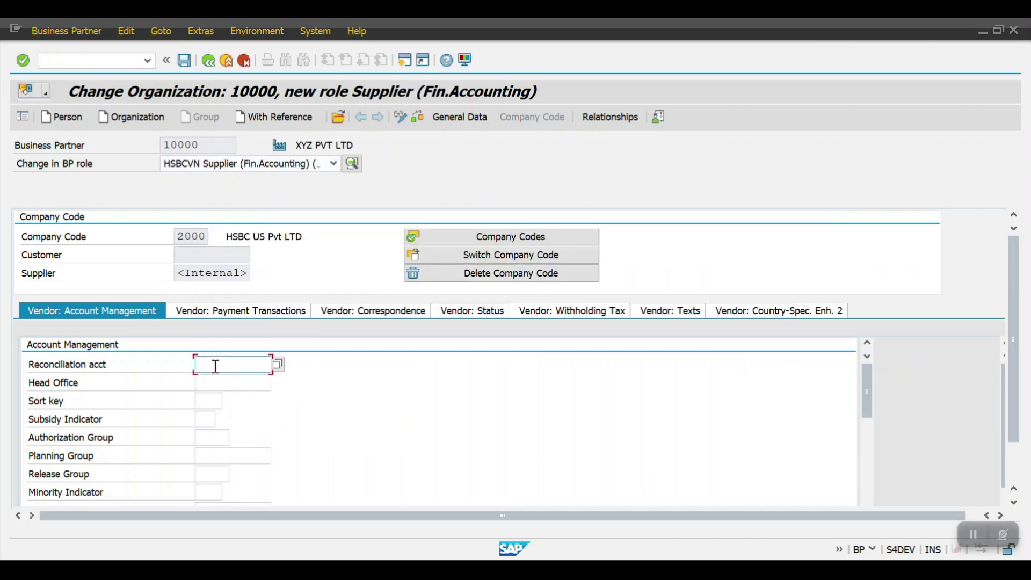
pyautogui.click(280, 368)
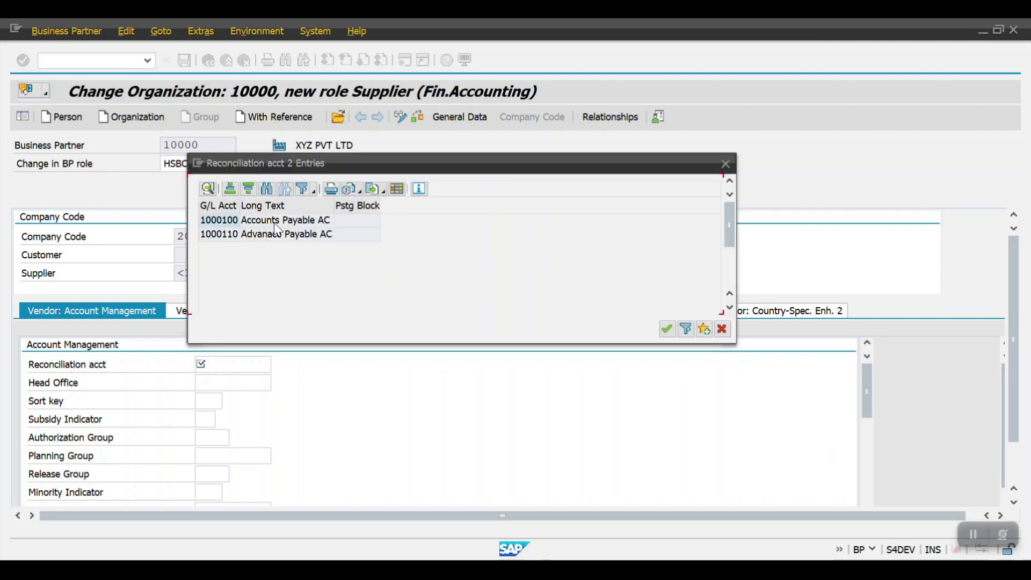
pyautogui.doubleClick(217, 220)
pyautogui.press('Return')
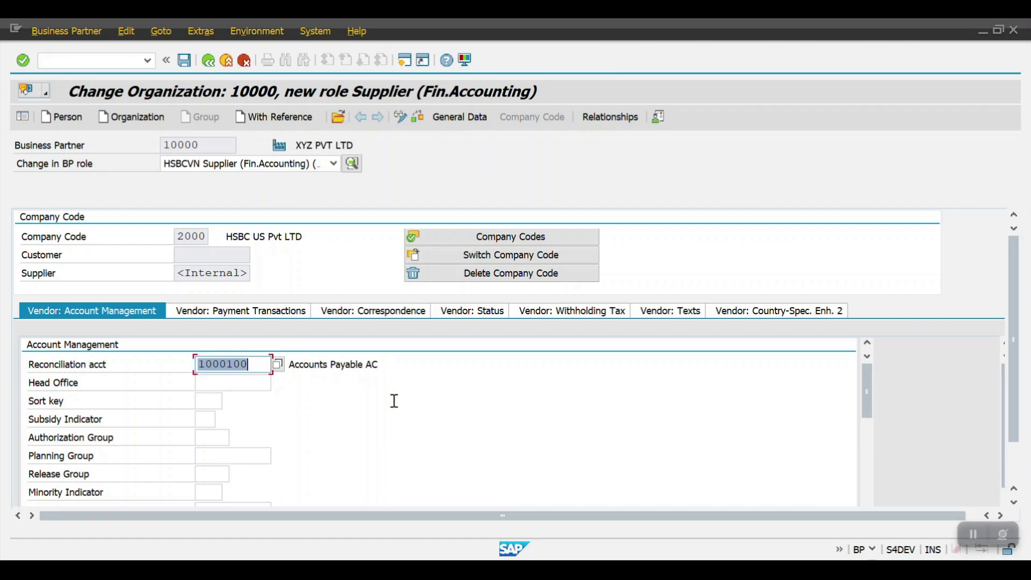
pyautogui.press('Return')
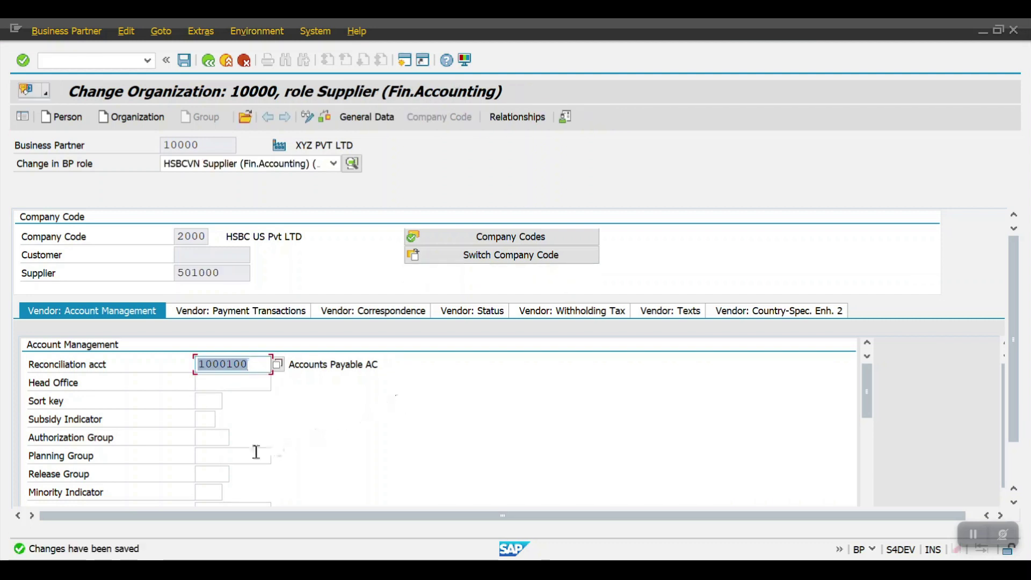
pyautogui.doubleClick(185, 236)
pyautogui.moveTo(224, 272); pyautogui.dragTo(169, 273)
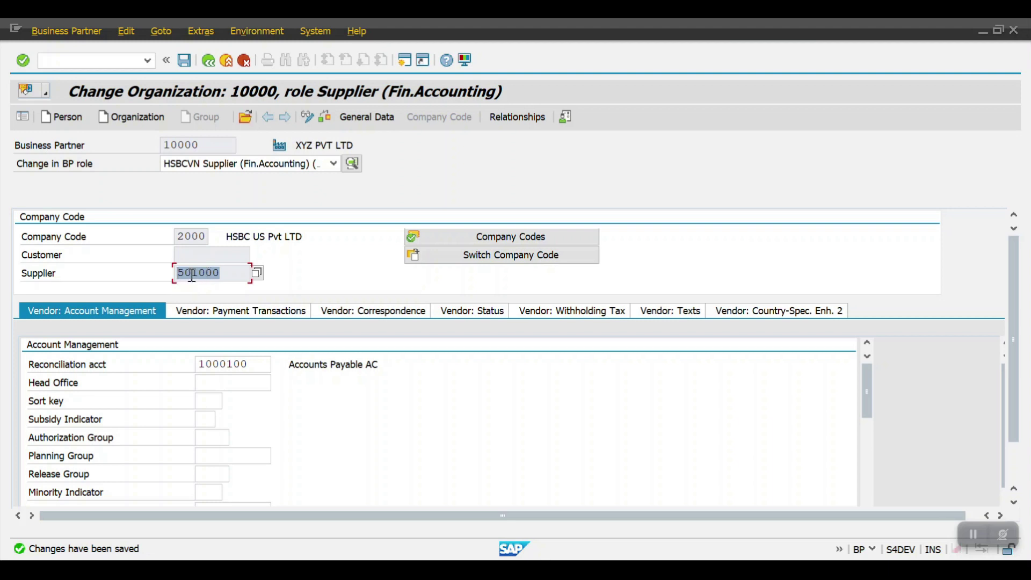
pyautogui.moveTo(206, 145); pyautogui.dragTo(151, 148)
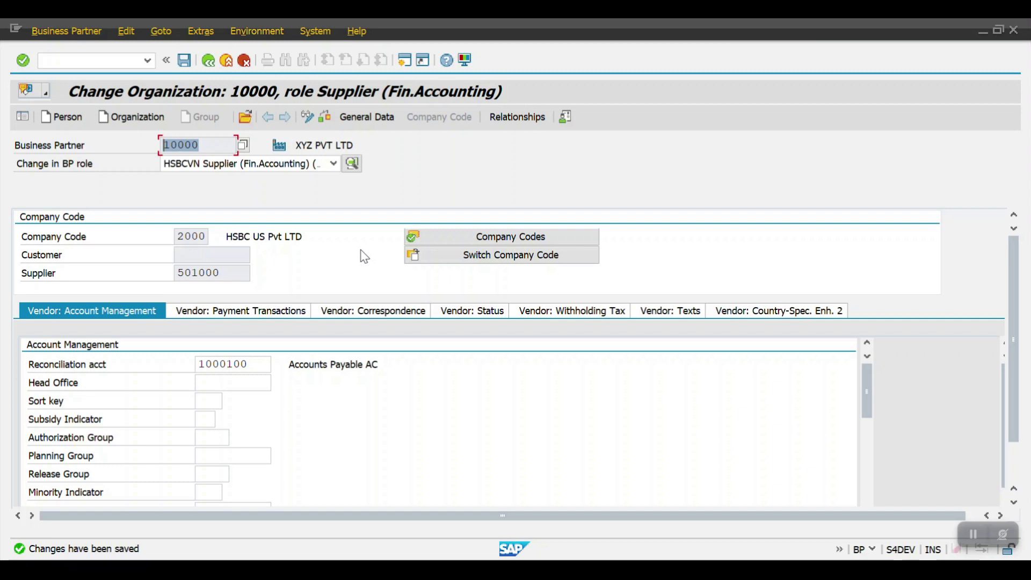
# - Extend the supplier to company code 2001 (HSBC India Pvt Ltd), mark it for Supplier and adopt it
pyautogui.click(487, 238)
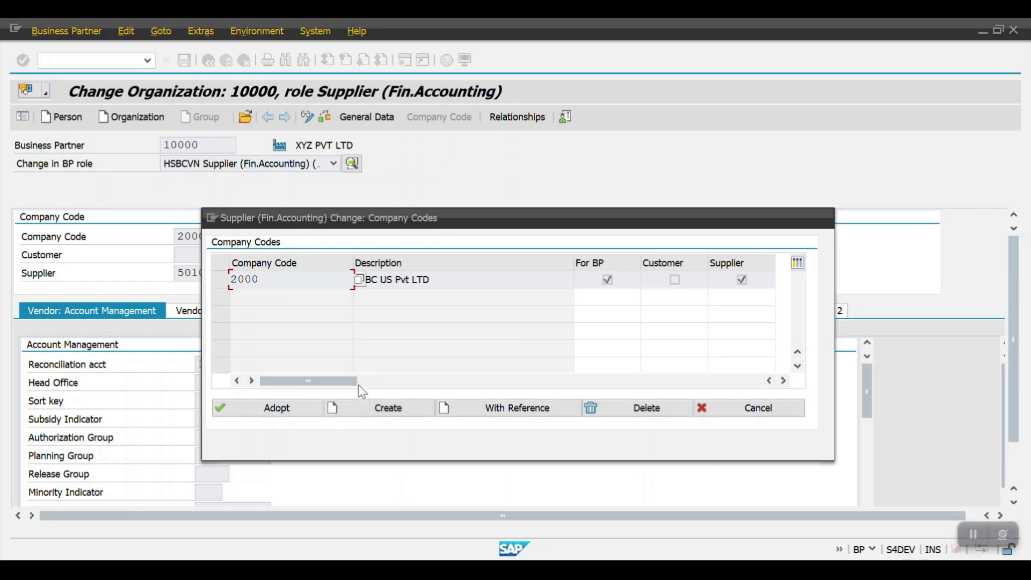
pyautogui.click(361, 411)
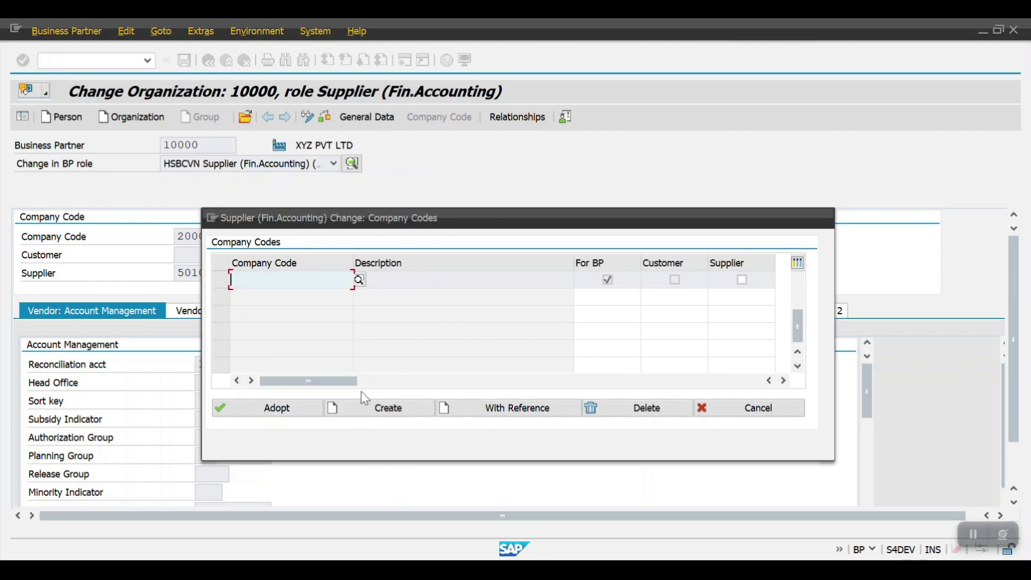
pyautogui.write('2001')
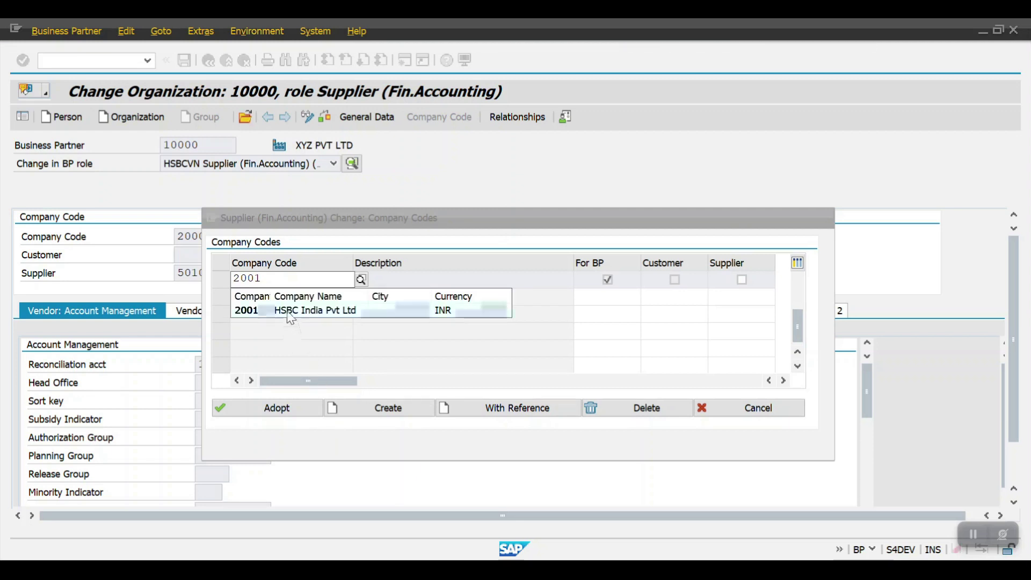
pyautogui.click(347, 313)
pyautogui.click(742, 279)
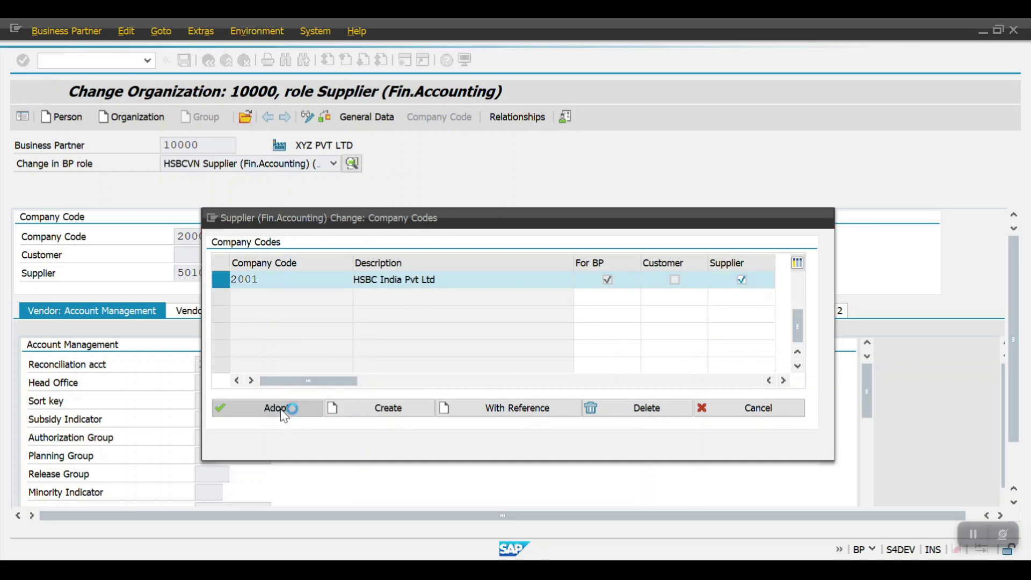
# - Set the reconciliation account to 1000100 for company code 2001 and save the business partner
pyautogui.click(210, 364)
pyautogui.click(237, 378)
pyautogui.press('Return')
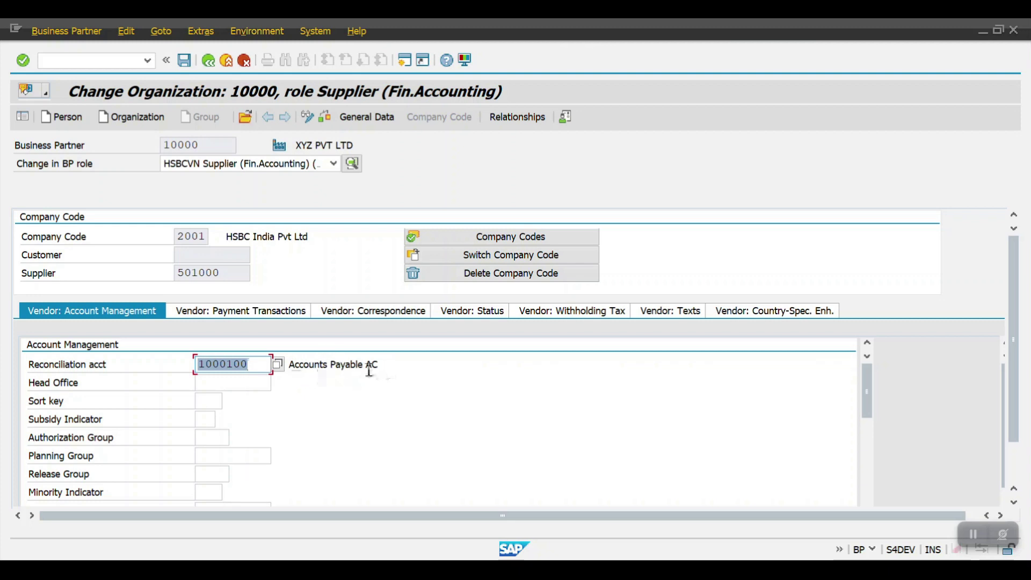
pyautogui.click(190, 66)
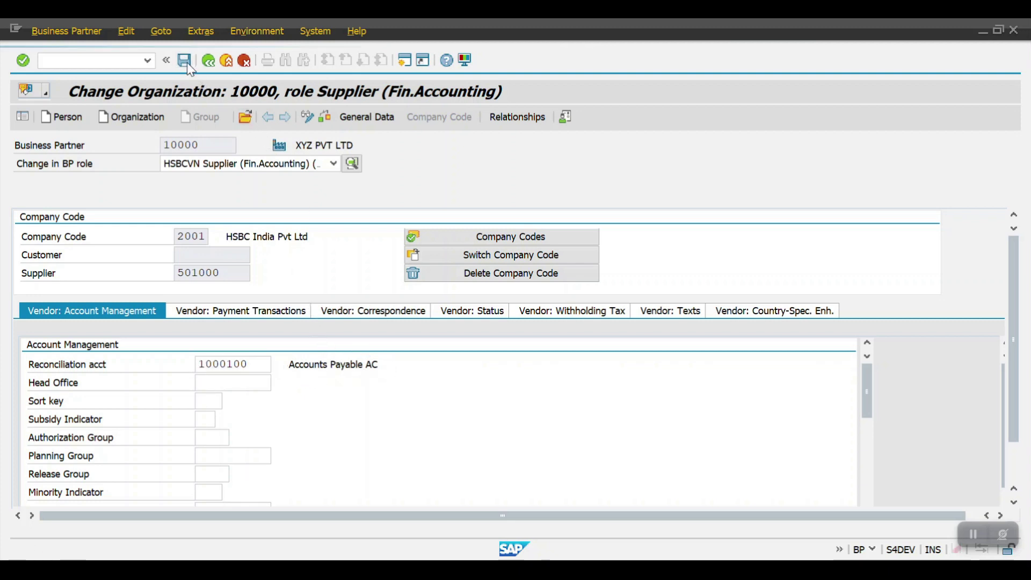